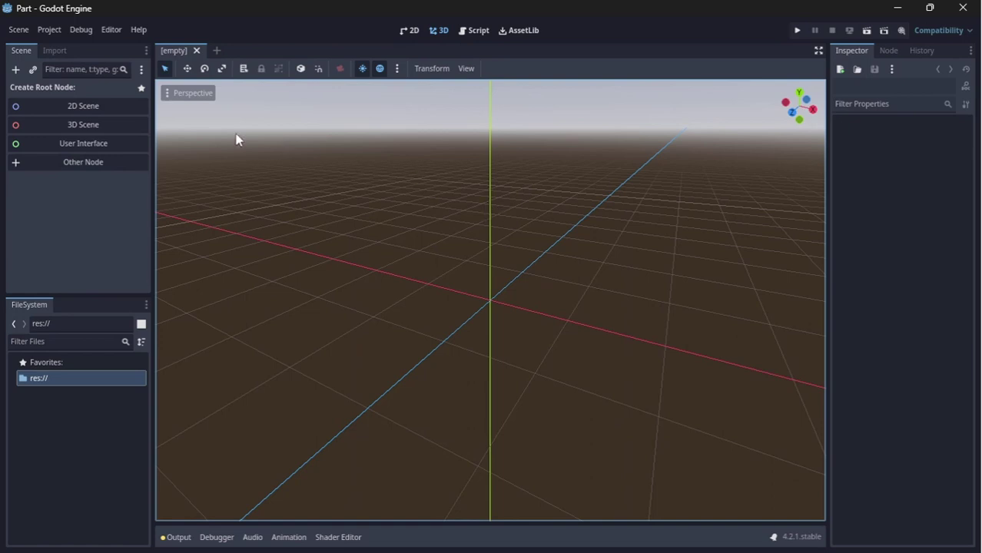
Create the scene's root as a 3D Scene, giving a Node3D root node.
{"action": "left_click", "coordinate": [129, 125]}
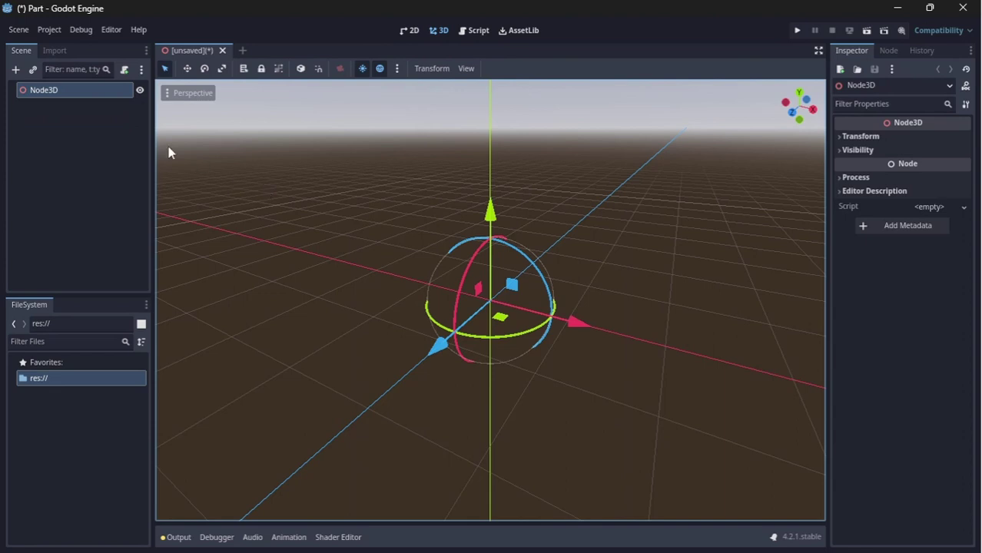
Add a GPUParticles3D node as a child of Node3D by searching 'particle' in Add Child Node.
{"action": "right_click", "coordinate": [55, 90]}
{"action": "left_click", "coordinate": [69, 100]}
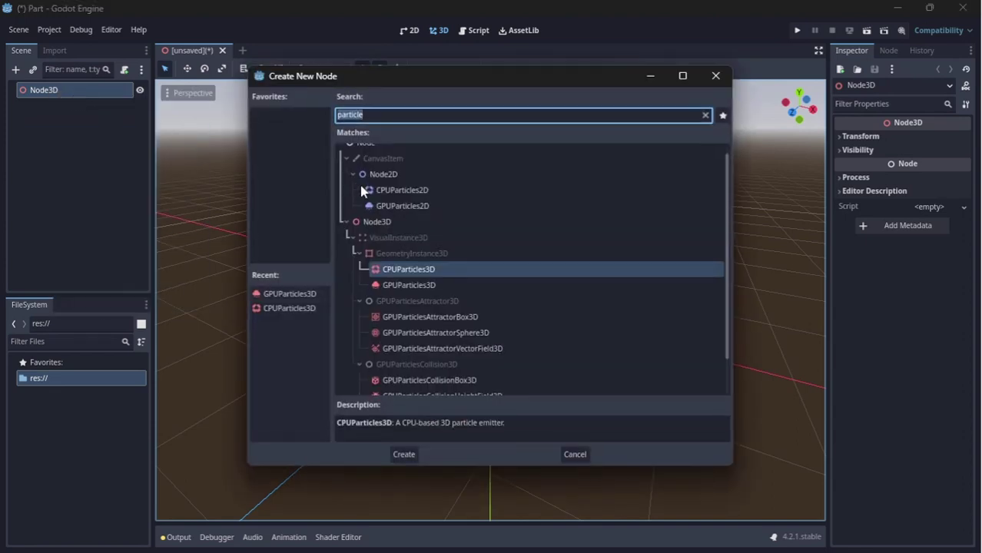
{"action": "left_click", "coordinate": [395, 286]}
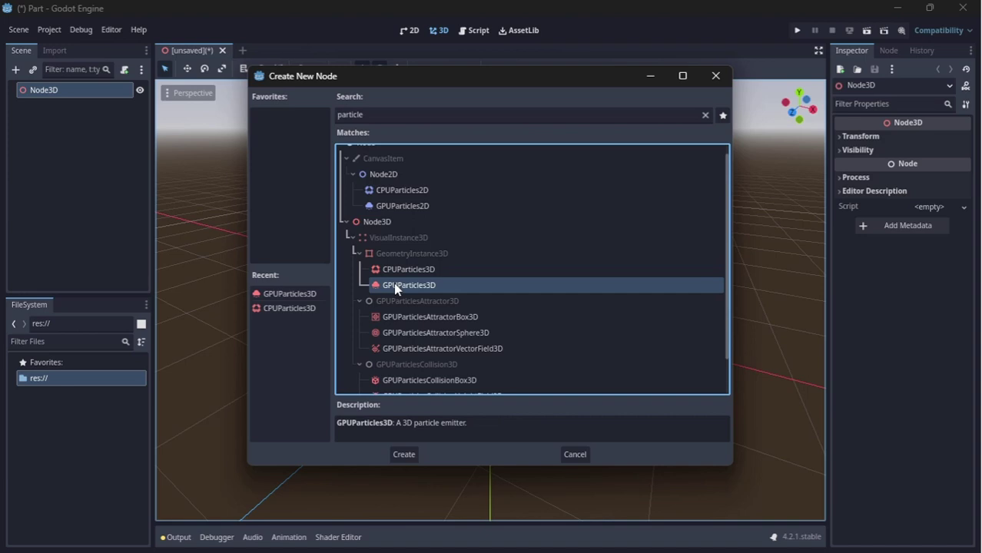
{"action": "double_click", "coordinate": [394, 286]}
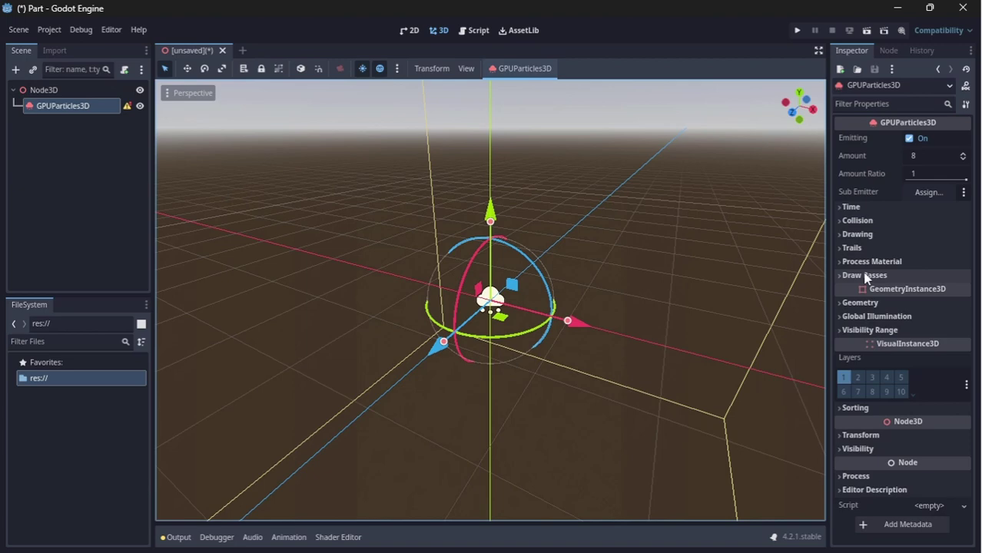
Assign a new BoxMesh to the particles' Draw Pass 1 and expand its settings.
{"action": "left_click", "coordinate": [865, 276]}
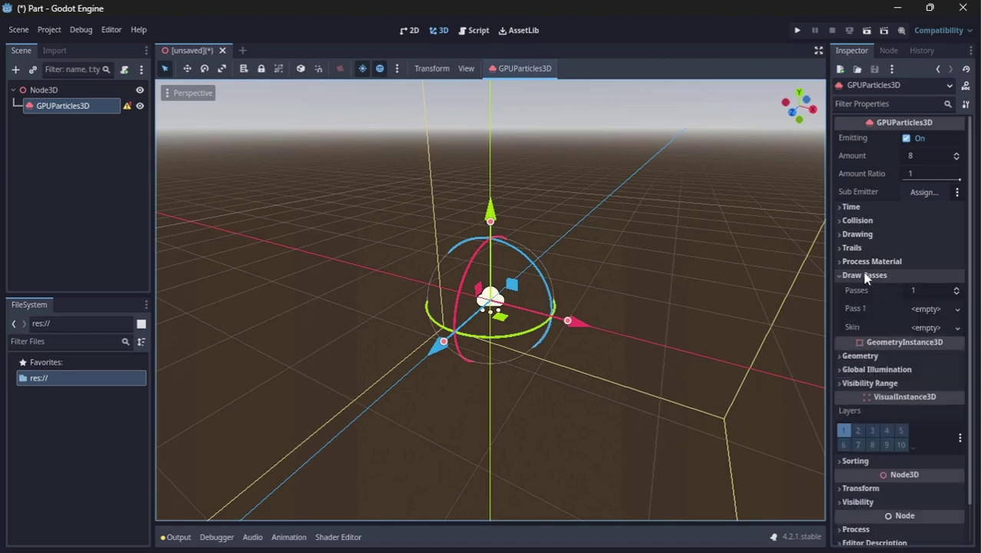
{"action": "left_click", "coordinate": [959, 310]}
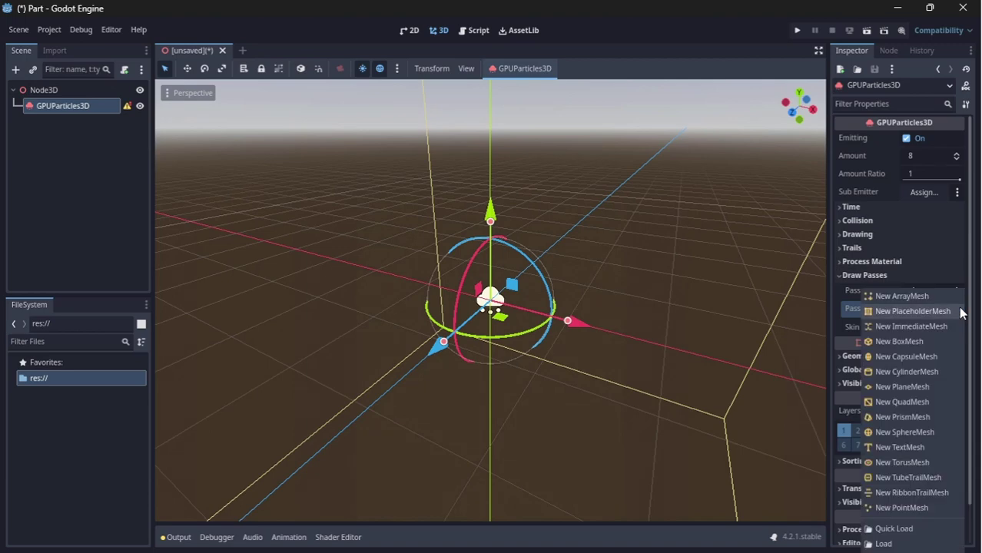
{"action": "left_click", "coordinate": [909, 342]}
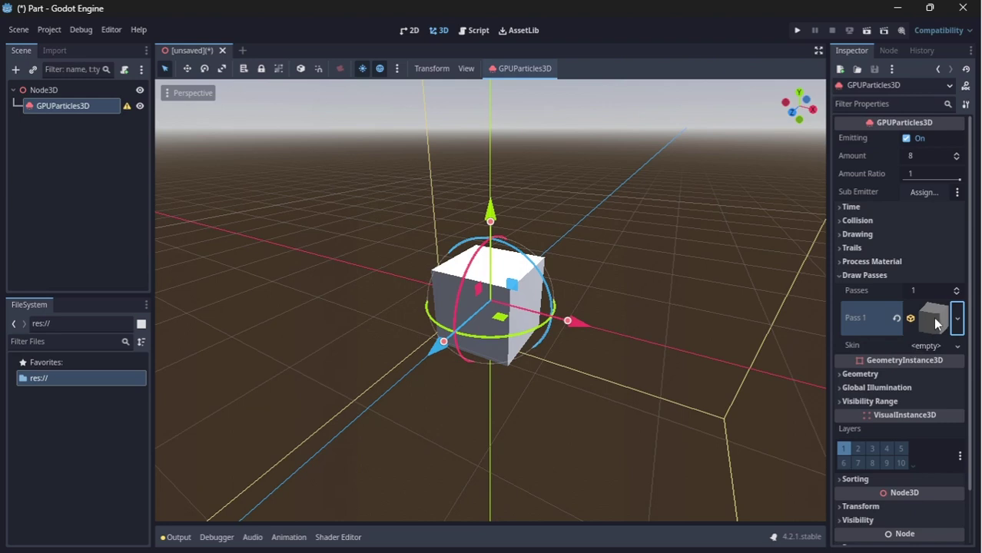
{"action": "left_click", "coordinate": [935, 323]}
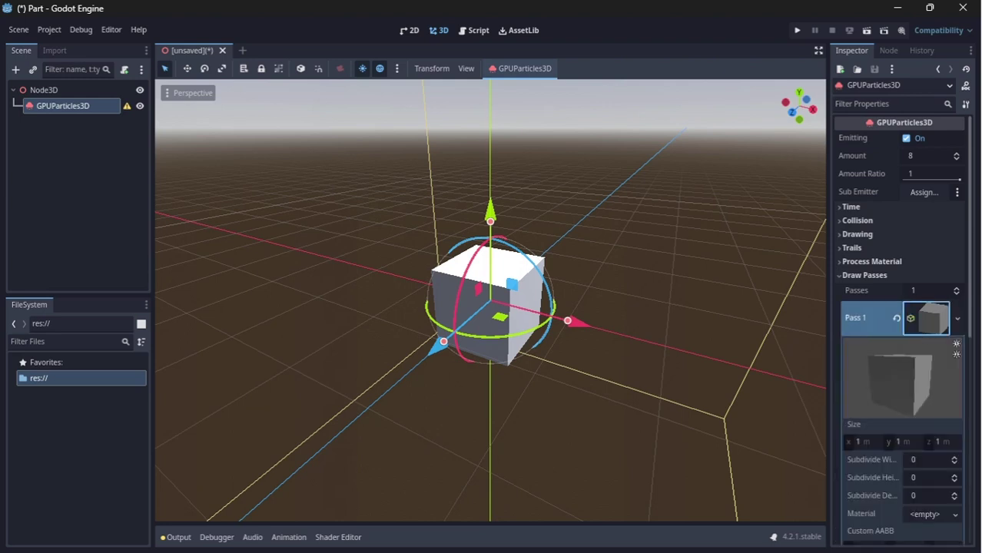
{"action": "scroll", "coordinate": [933, 317], "scroll_direction": "down", "scroll_amount": 2}
Set the box mesh size to 0.2 on x, y and z, then collapse the sections.
{"action": "left_click", "coordinate": [869, 379]}
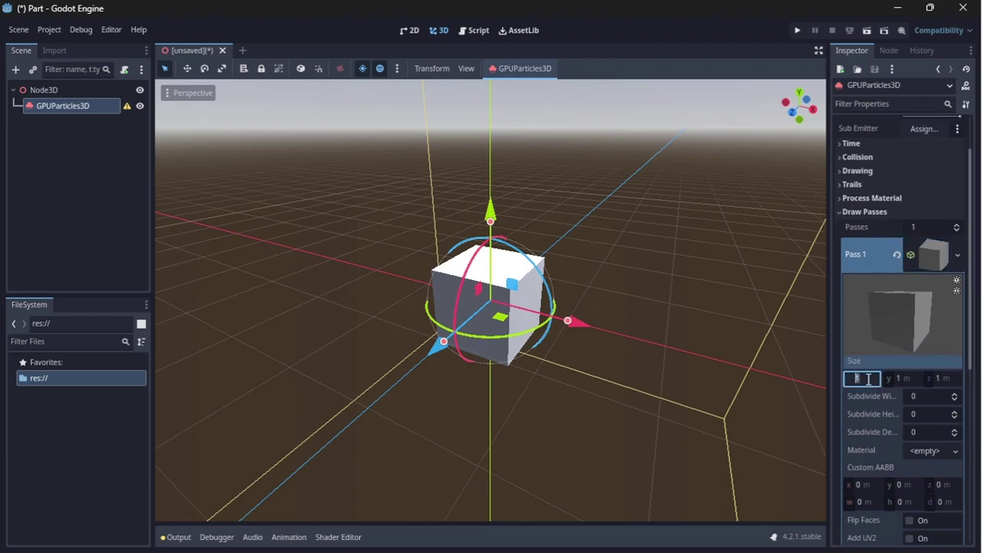
{"action": "type", "text": "0.2"}
{"action": "key", "text": "Return"}
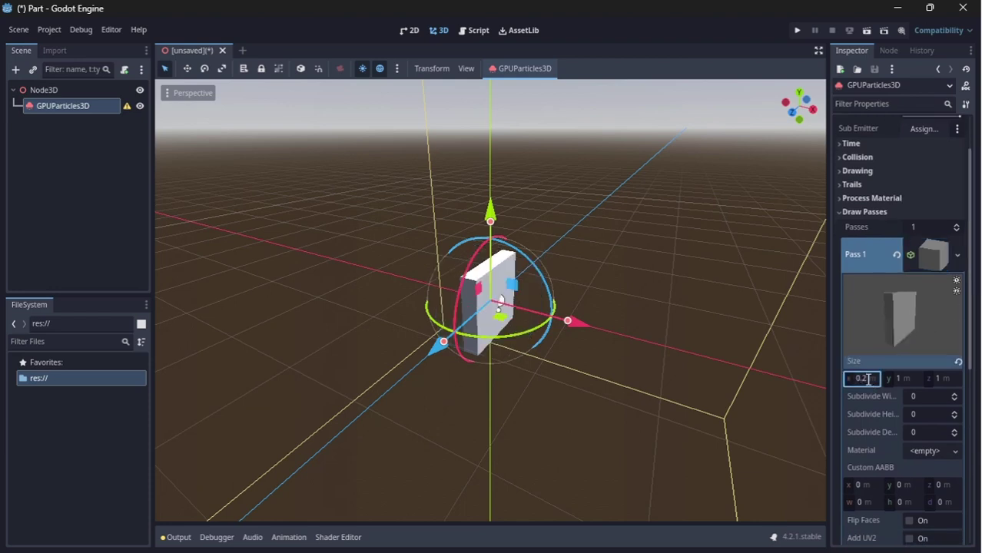
{"action": "left_click", "coordinate": [905, 378]}
{"action": "type", "text": "0.2"}
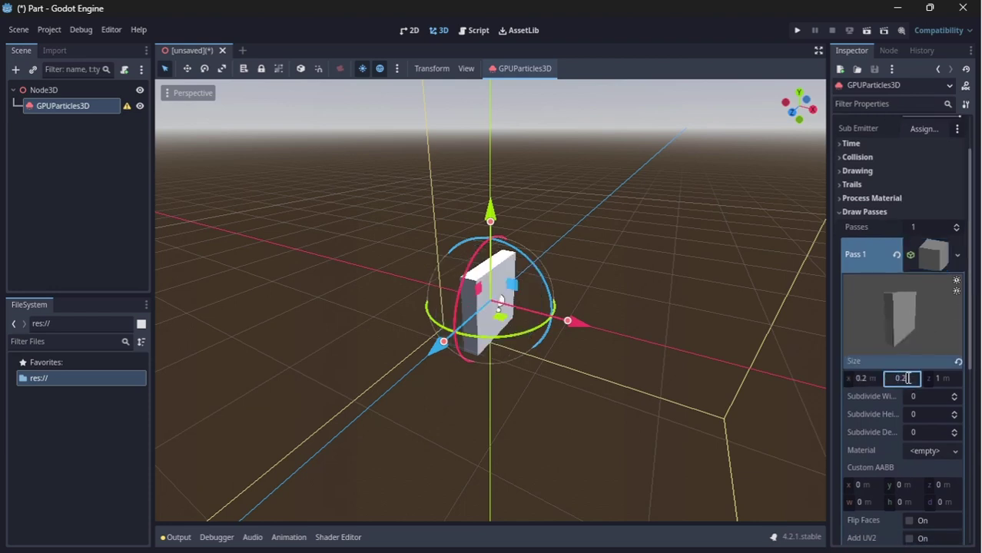
{"action": "key", "text": "Return"}
{"action": "left_click", "coordinate": [933, 378]}
{"action": "type", "text": "0.2"}
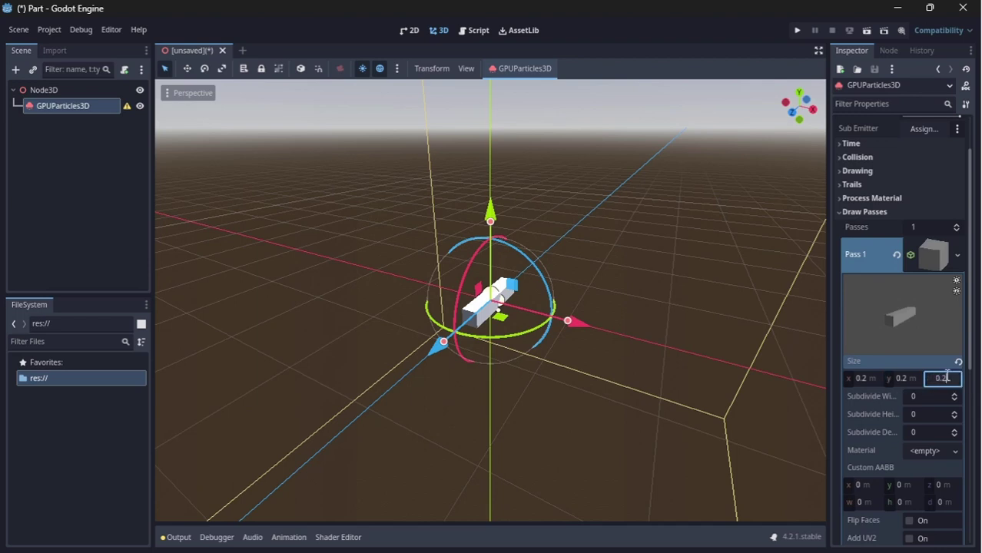
{"action": "key", "text": "Return"}
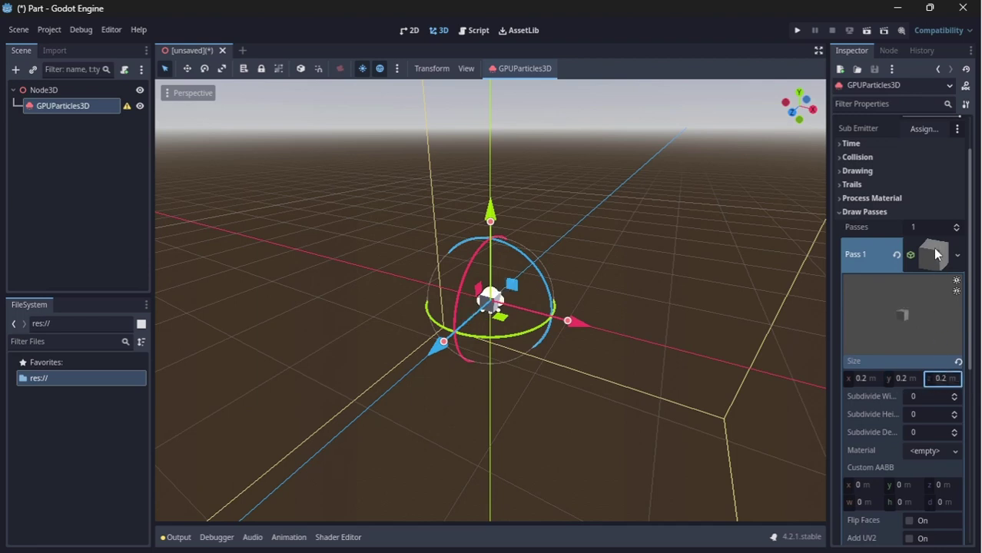
{"action": "left_click", "coordinate": [934, 252]}
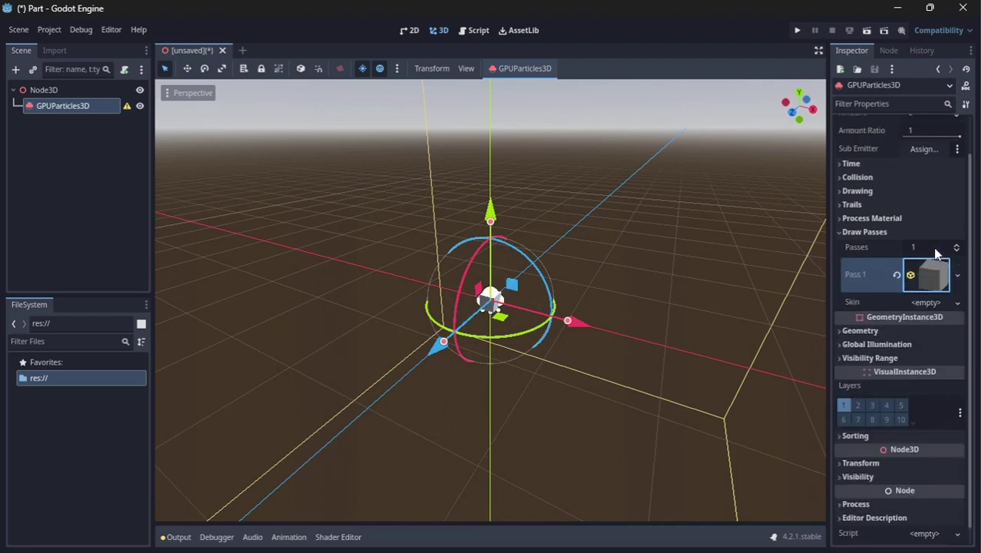
{"action": "left_click", "coordinate": [873, 232]}
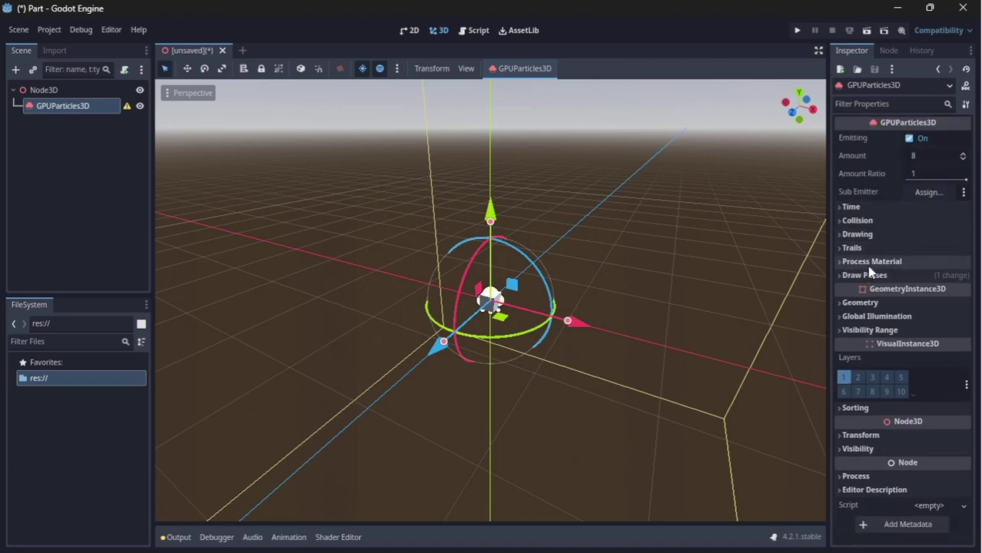
Give the GPUParticles3D a new ParticleProcessMaterial as its Process Material.
{"action": "left_click", "coordinate": [870, 264]}
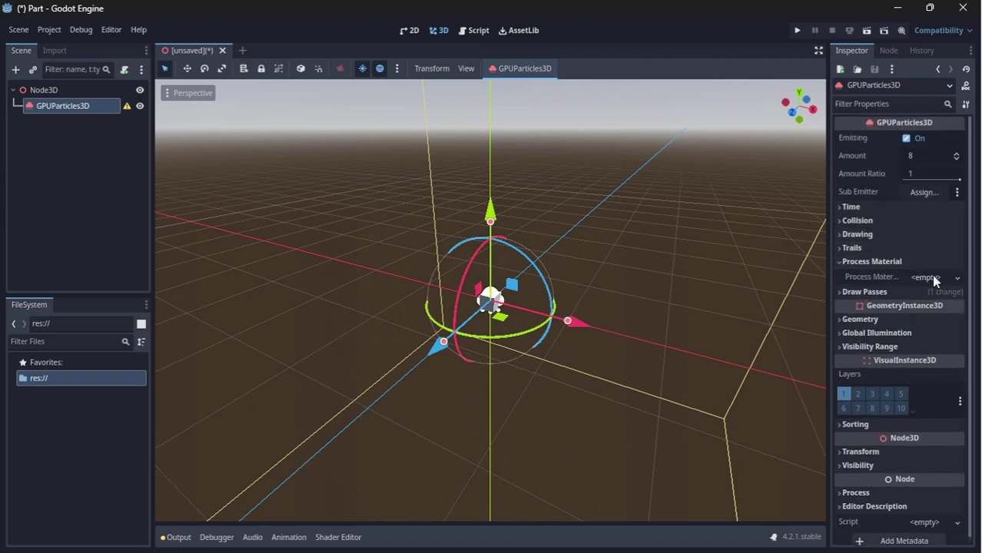
{"action": "left_click", "coordinate": [957, 279]}
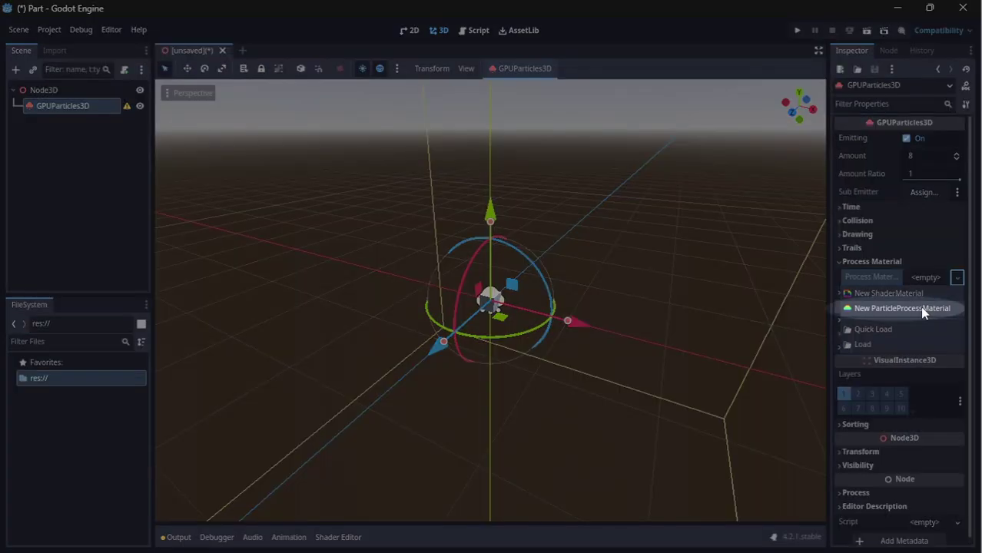
{"action": "left_click", "coordinate": [922, 312]}
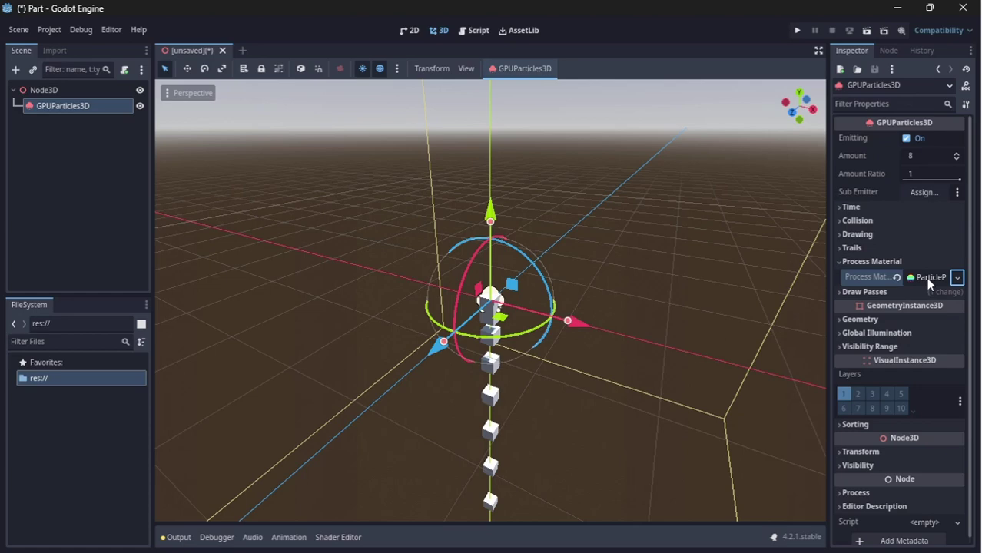
Set the process material's Accelerations gravity y value to 0.
{"action": "left_click", "coordinate": [927, 280]}
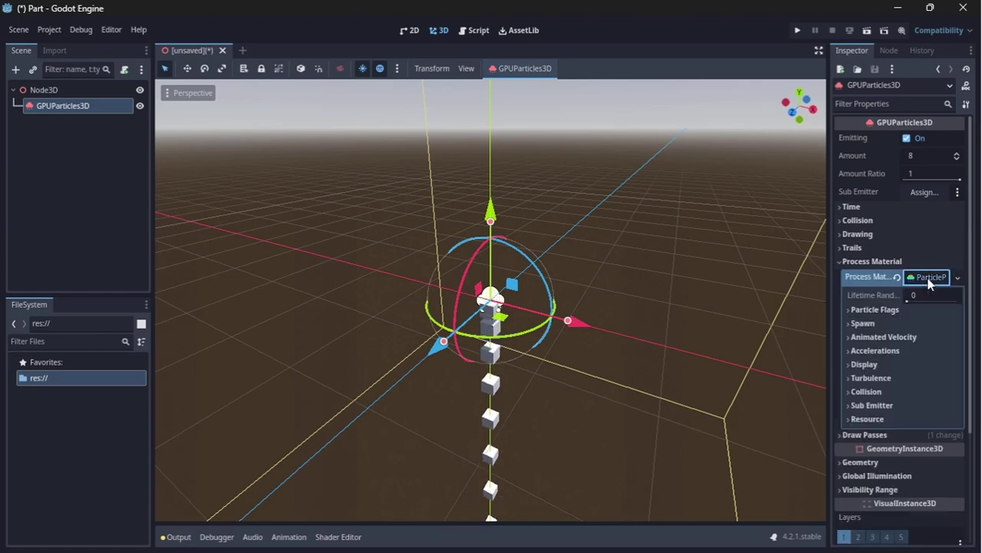
{"action": "scroll", "coordinate": [911, 307], "scroll_direction": "down", "scroll_amount": 1}
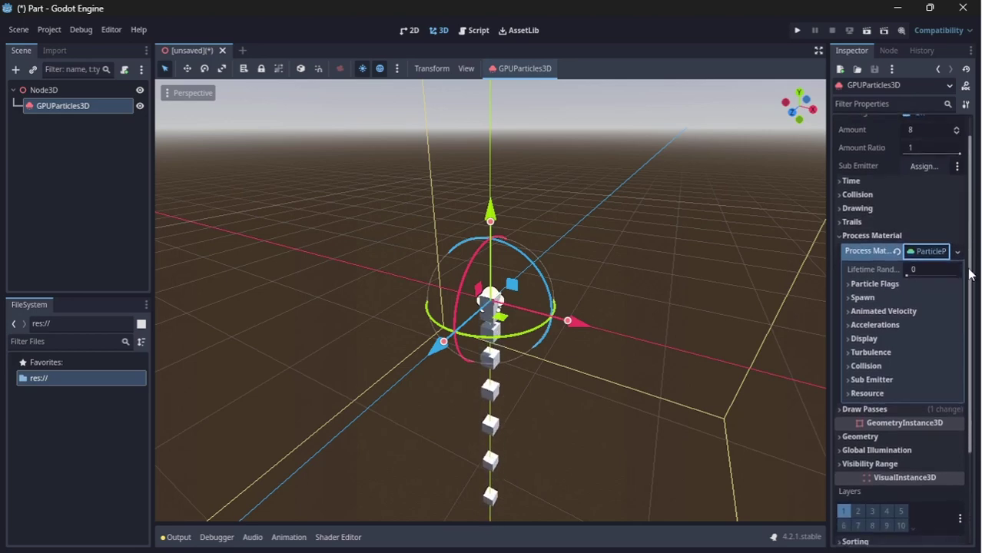
{"action": "left_click", "coordinate": [889, 322]}
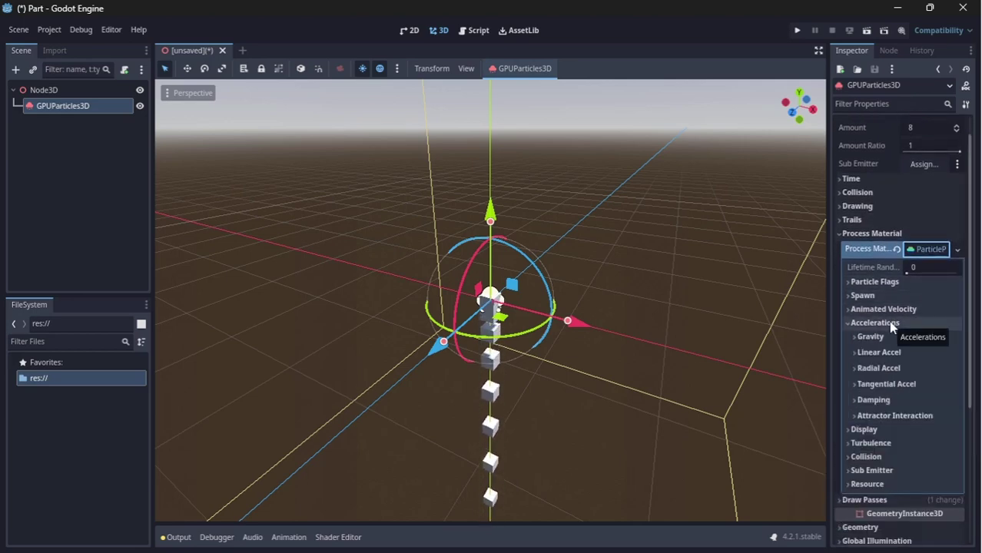
{"action": "left_click", "coordinate": [879, 338]}
{"action": "left_click", "coordinate": [913, 367]}
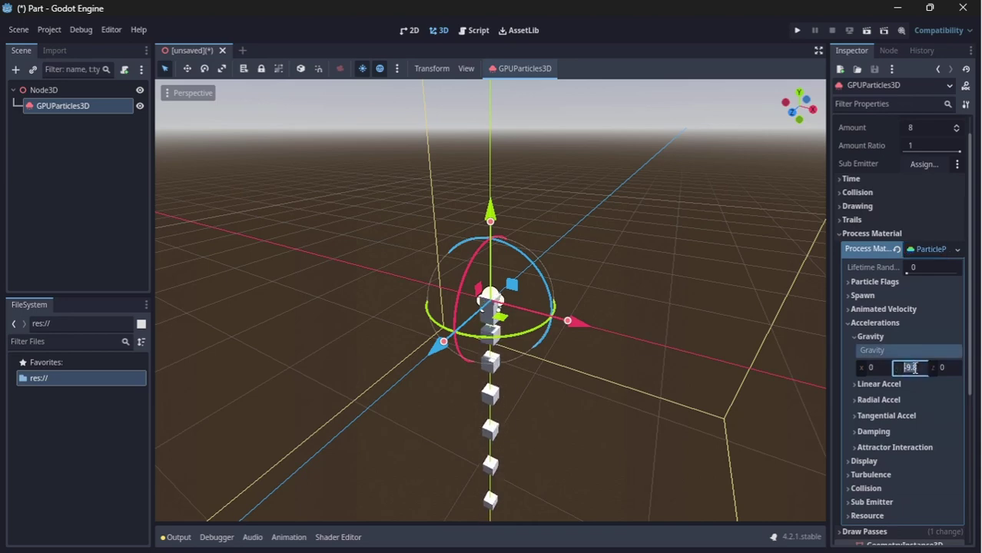
{"action": "type", "text": "0"}
{"action": "key", "text": "Return"}
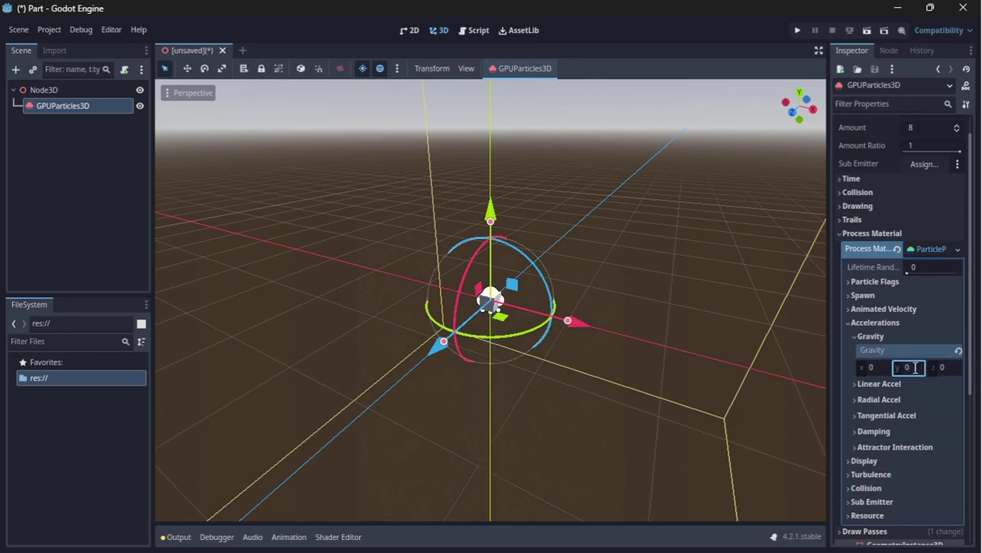
{"action": "left_click", "coordinate": [886, 335]}
{"action": "left_click", "coordinate": [887, 322]}
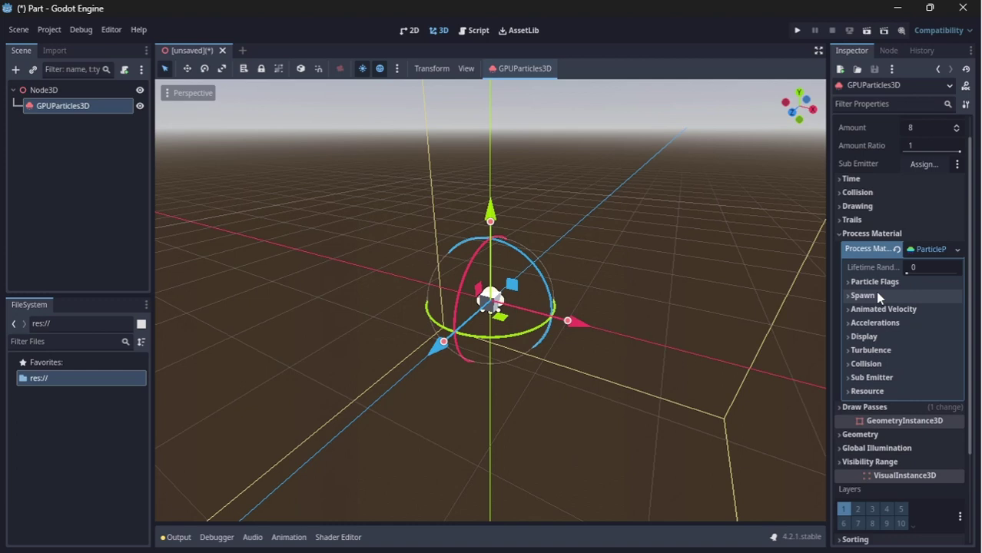
Point the spawn velocity direction straight up with x 0 and y 1.
{"action": "left_click", "coordinate": [878, 295]}
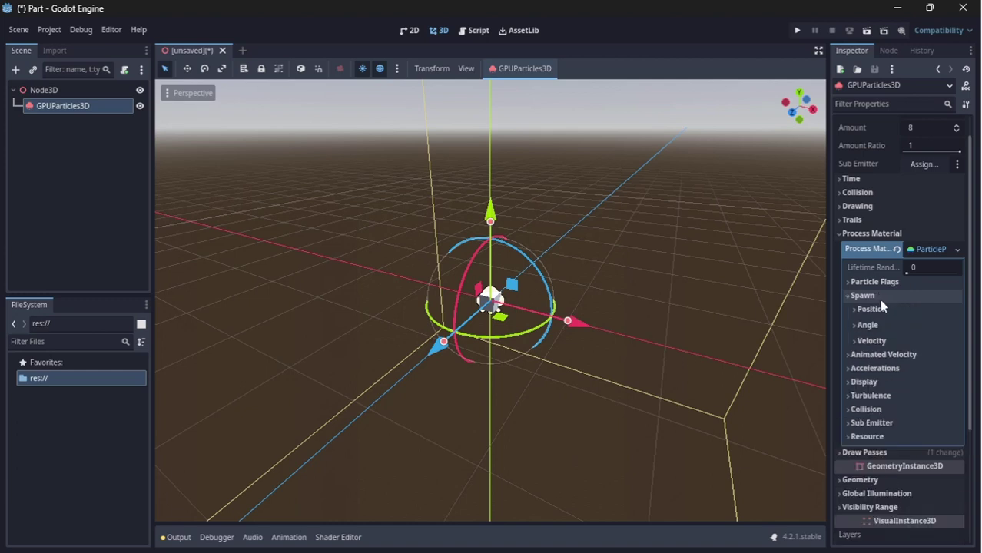
{"action": "left_click", "coordinate": [877, 341]}
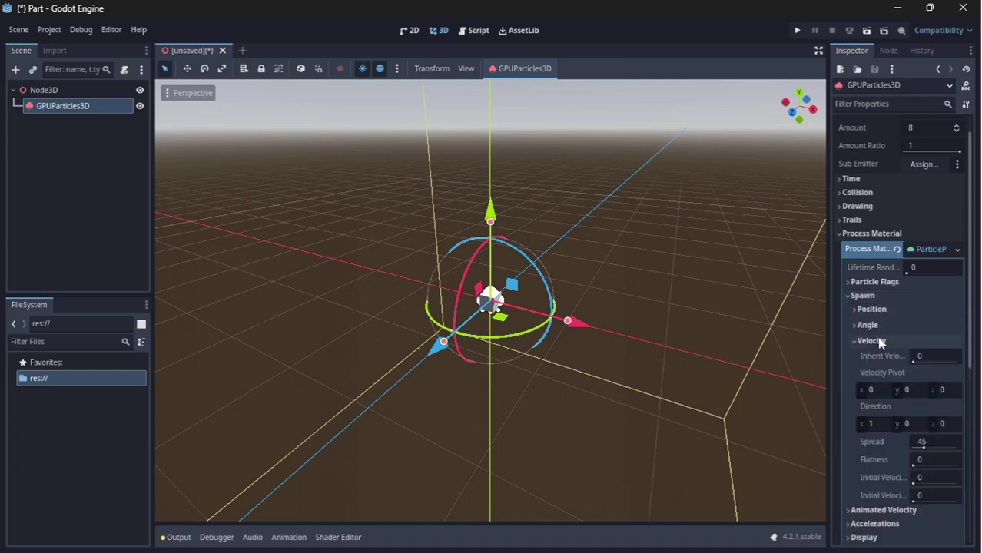
{"action": "left_click", "coordinate": [874, 429]}
{"action": "type", "text": "0"}
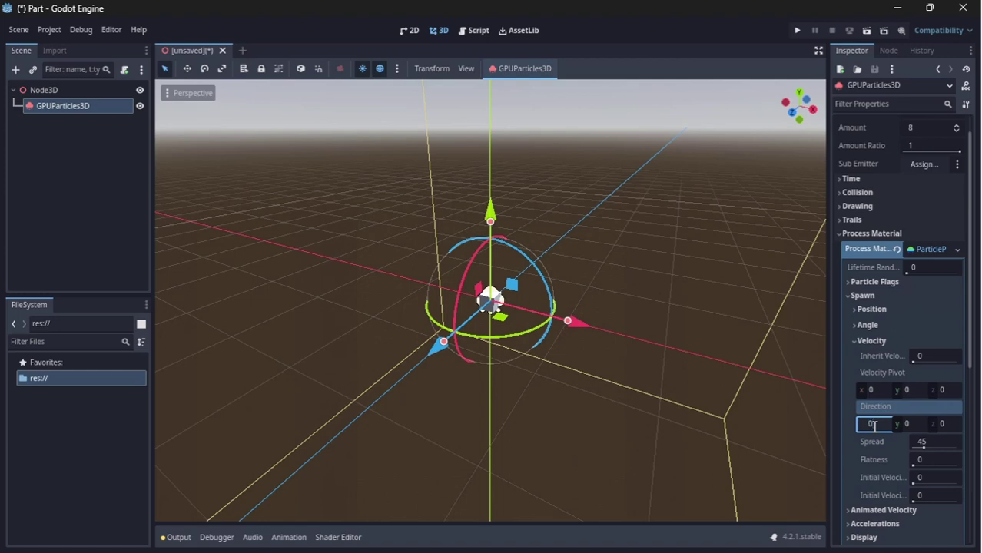
{"action": "key", "text": "Tab"}
{"action": "type", "text": "1"}
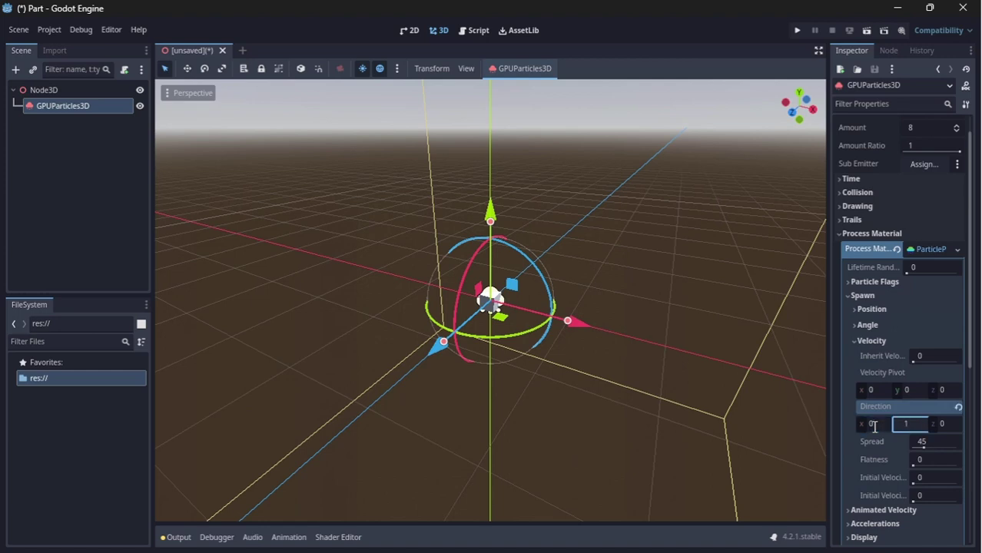
Set the initial velocity range to minimum 2 and maximum 3.
{"action": "left_click", "coordinate": [926, 478]}
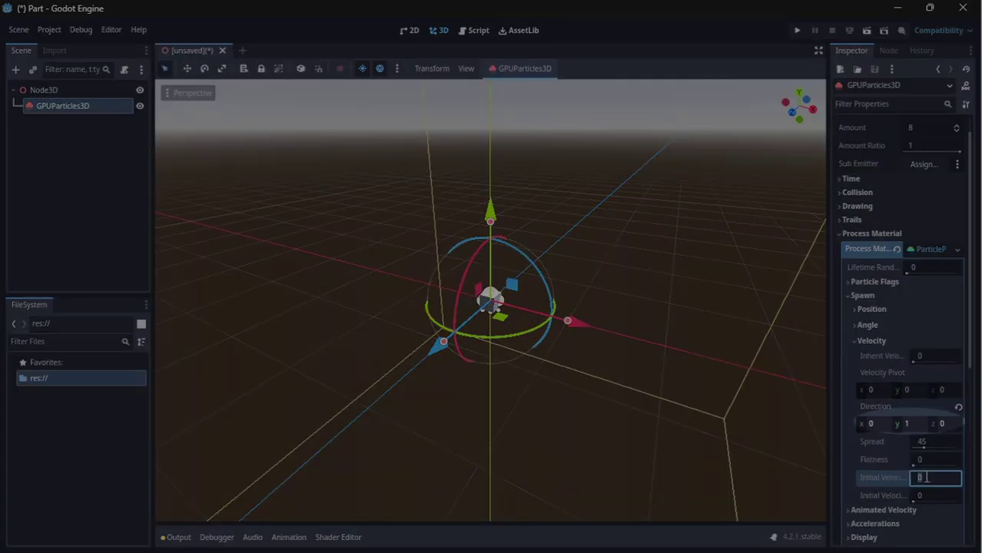
{"action": "type", "text": "2"}
{"action": "key", "text": "Return"}
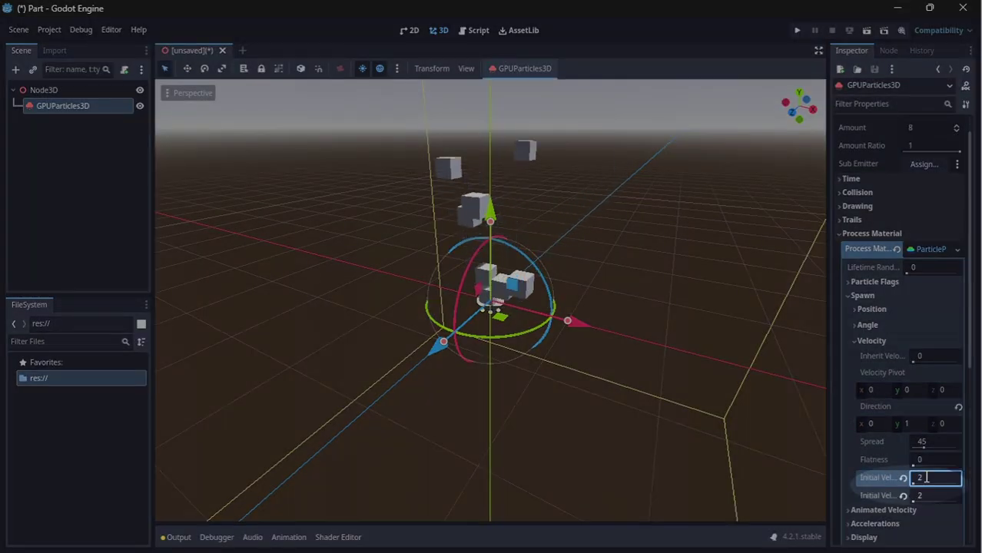
{"action": "left_click", "coordinate": [921, 492]}
{"action": "type", "text": "3"}
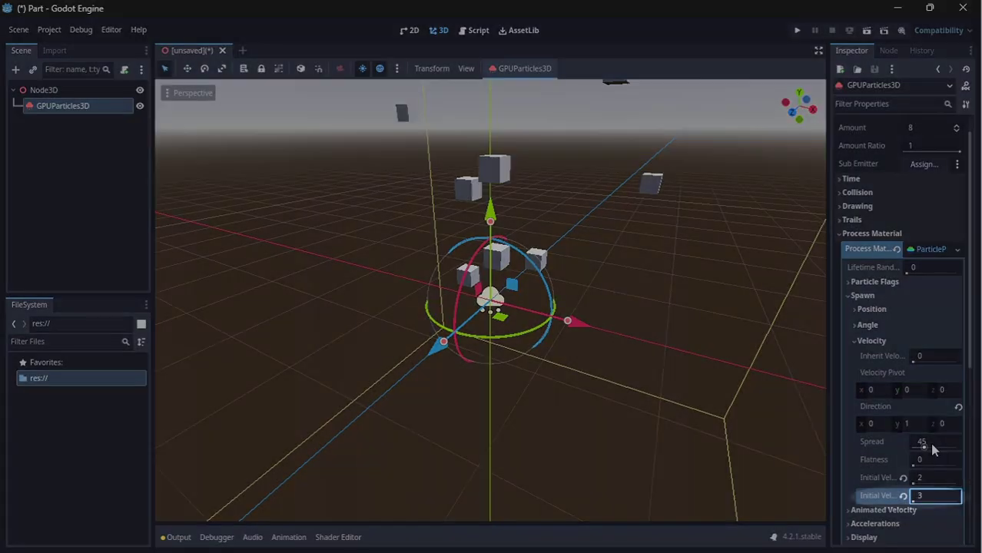
Set the velocity spread to 30.
{"action": "left_click", "coordinate": [931, 445]}
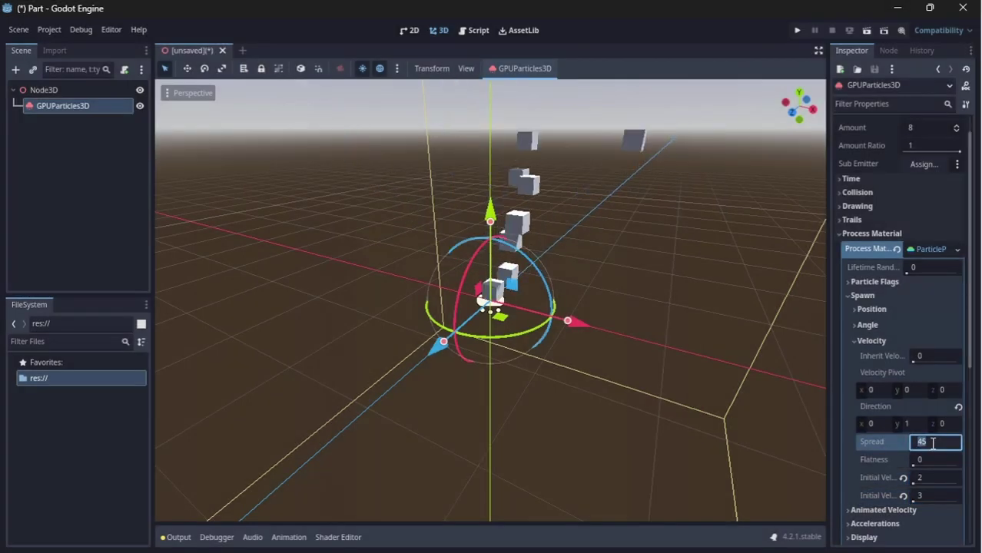
{"action": "type", "text": "30"}
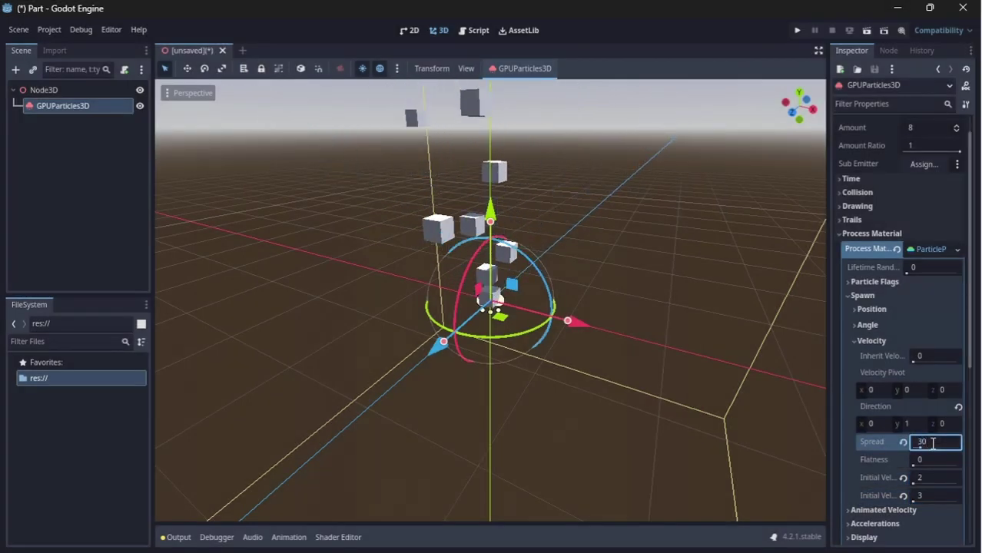
{"action": "key", "text": "Return"}
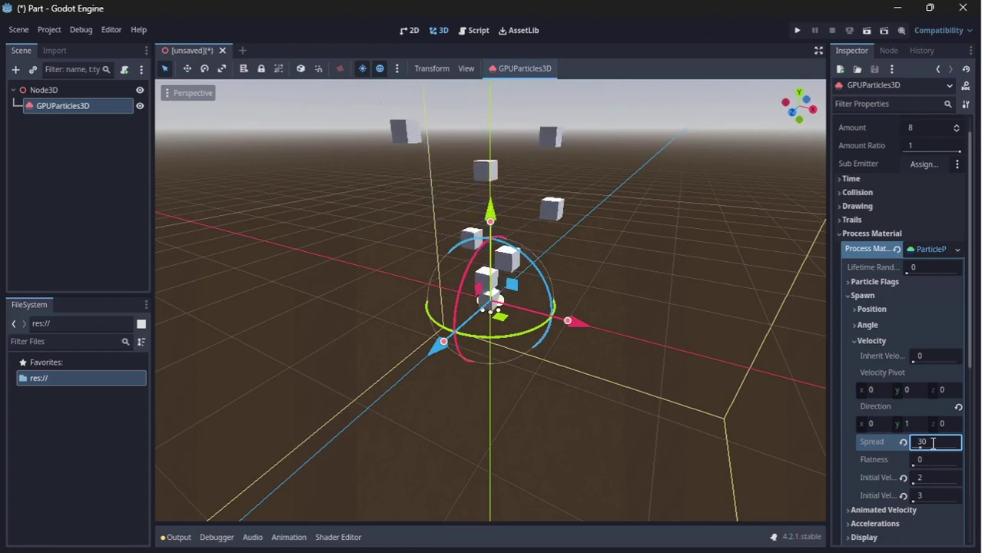
{"action": "left_click_drag", "start_coordinate": [933, 443], "coordinate": [910, 443]}
{"action": "left_click", "coordinate": [936, 444]}
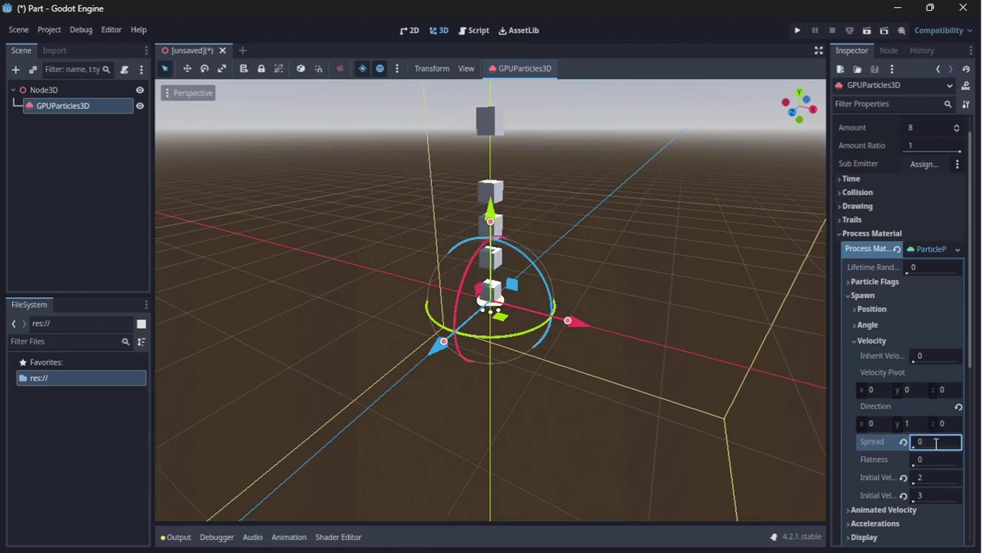
{"action": "type", "text": "10"}
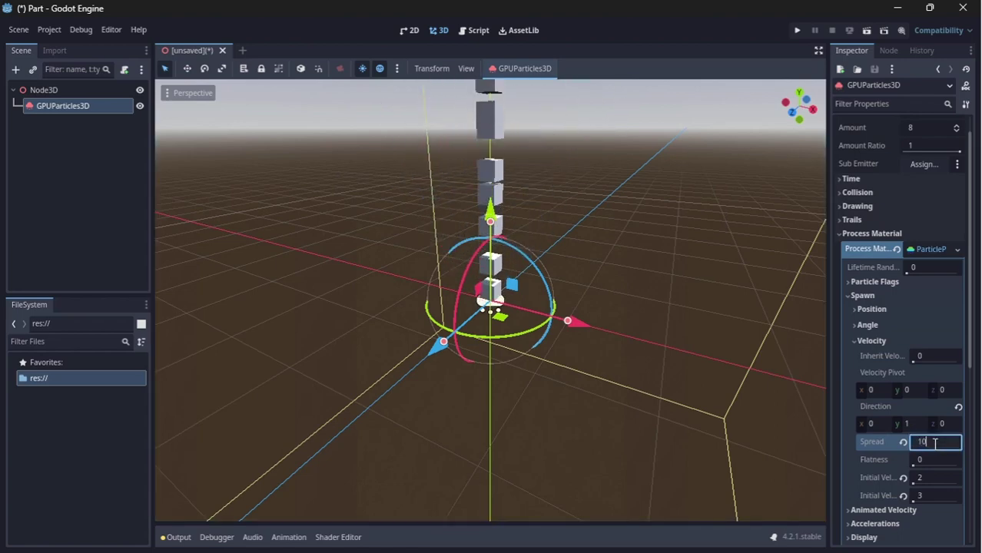
{"action": "key", "text": "BackSpace"}
{"action": "key", "text": "BackSpace"}
{"action": "type", "text": "30"}
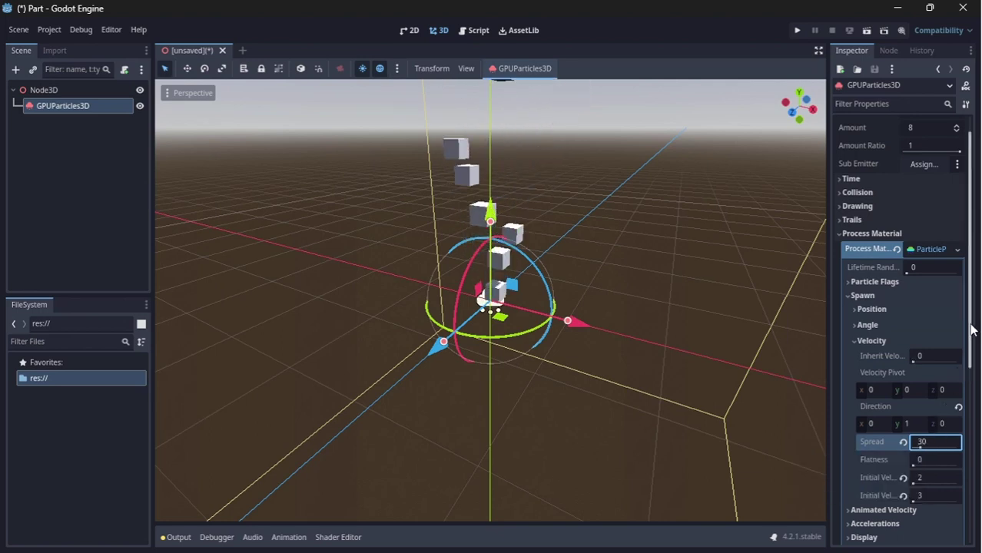
{"action": "scroll", "coordinate": [972, 307], "scroll_direction": "up", "scroll_amount": 1}
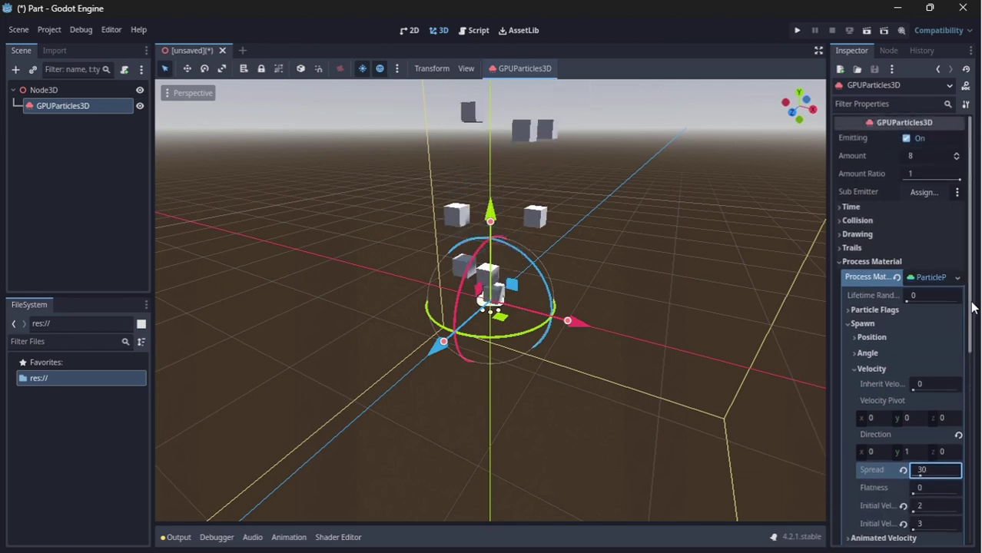
Set the particle Lifetime under Time to 0.6.
{"action": "left_click", "coordinate": [857, 207]}
{"action": "left_click", "coordinate": [907, 223]}
{"action": "type", "text": "0.6"}
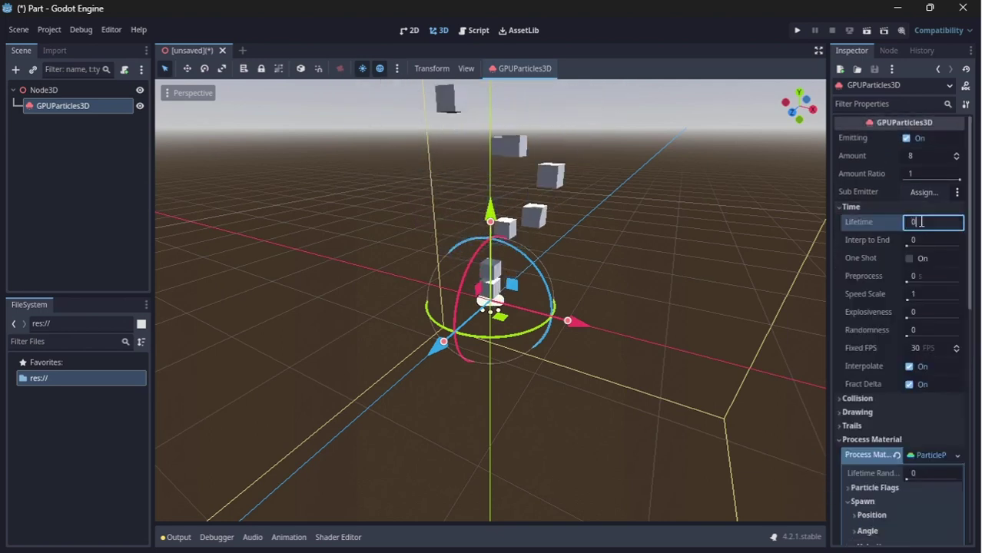
{"action": "left_click", "coordinate": [865, 208]}
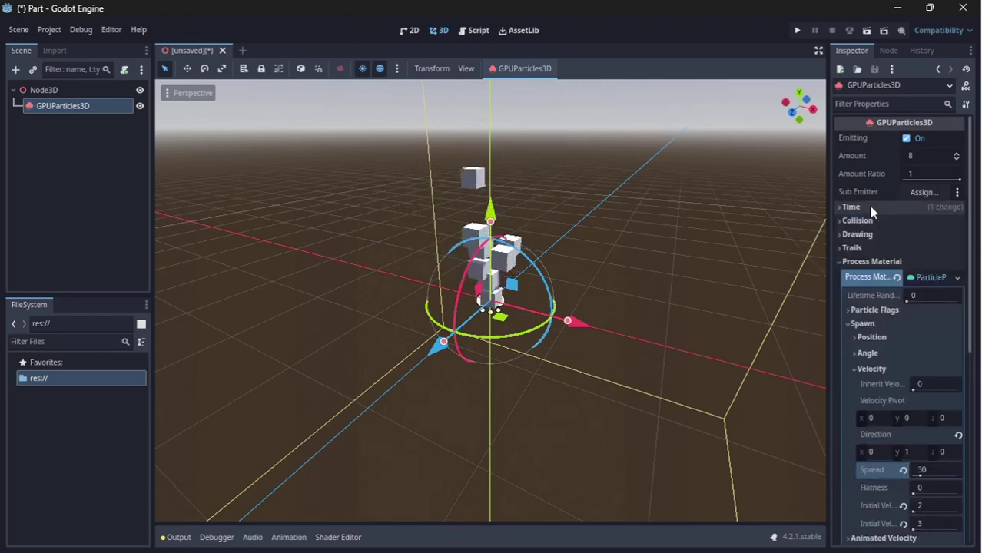
Collapse the Velocity, Spawn and Process Material sections and expand Geometry's Material Override.
{"action": "left_click", "coordinate": [876, 368]}
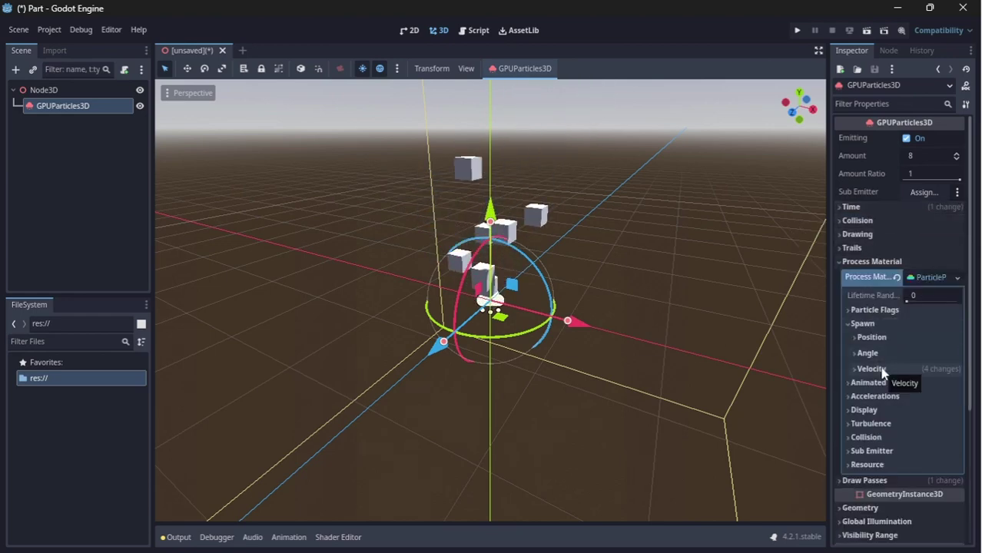
{"action": "left_click", "coordinate": [874, 321]}
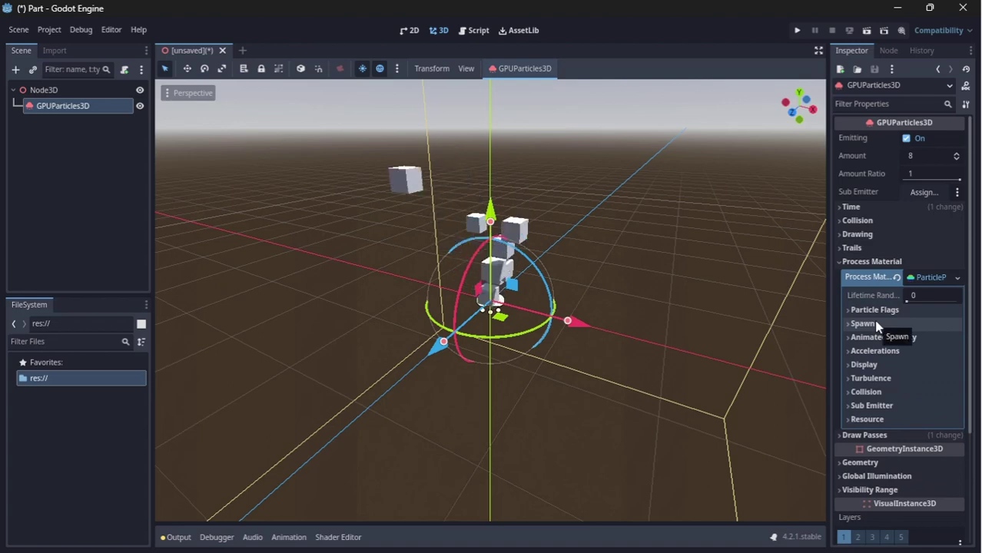
{"action": "left_click", "coordinate": [886, 263]}
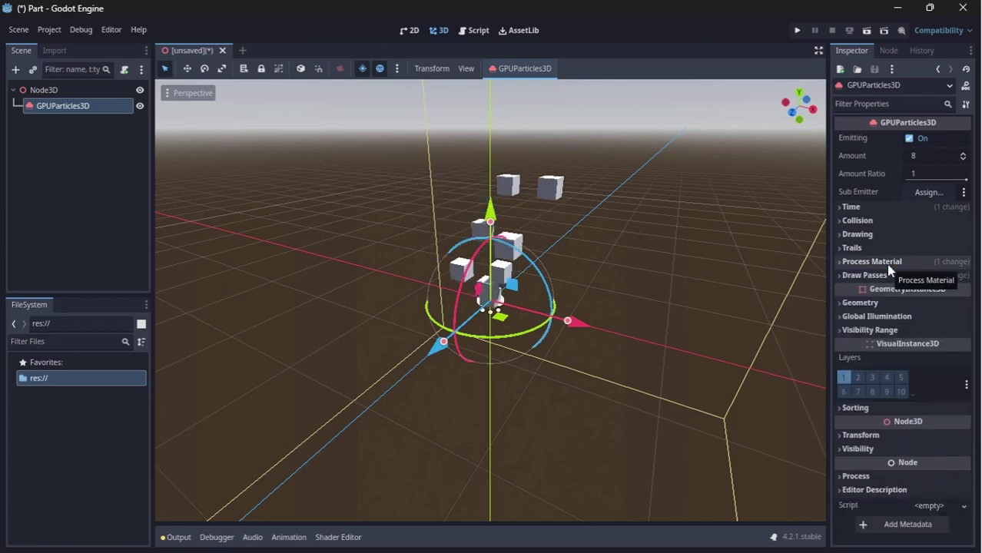
{"action": "left_click", "coordinate": [861, 303]}
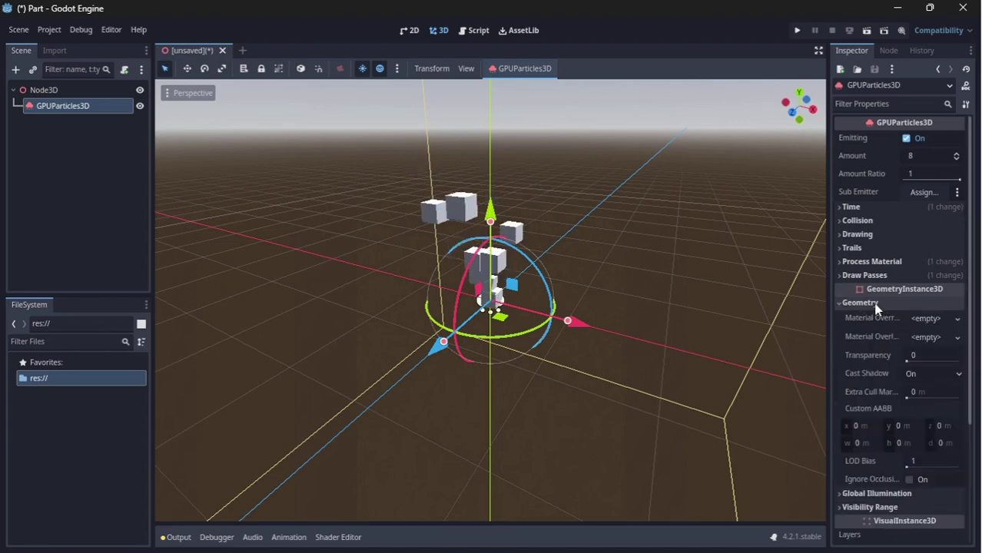
{"action": "left_click", "coordinate": [924, 320]}
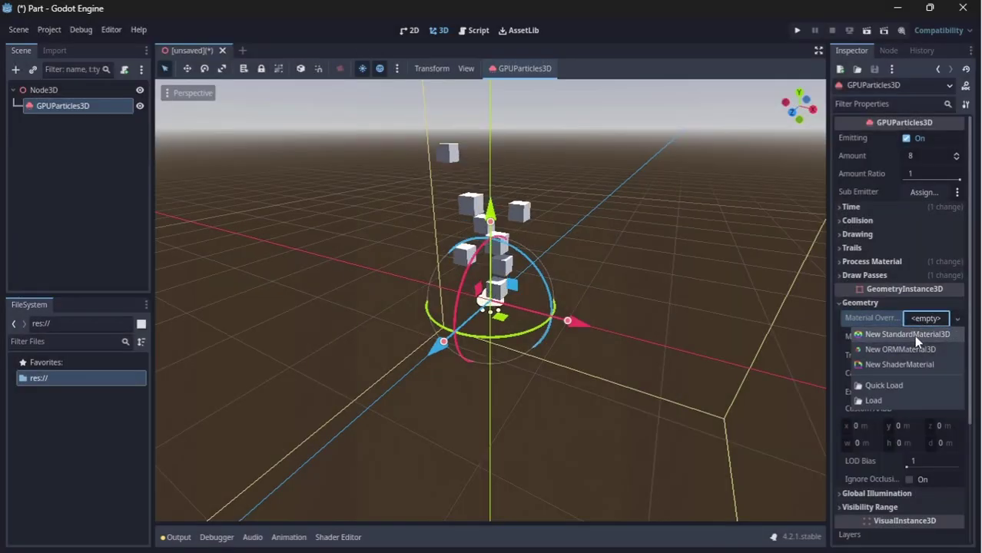
Create a new StandardMaterial3D override with Transparency set to Alpha.
{"action": "left_click", "coordinate": [914, 335]}
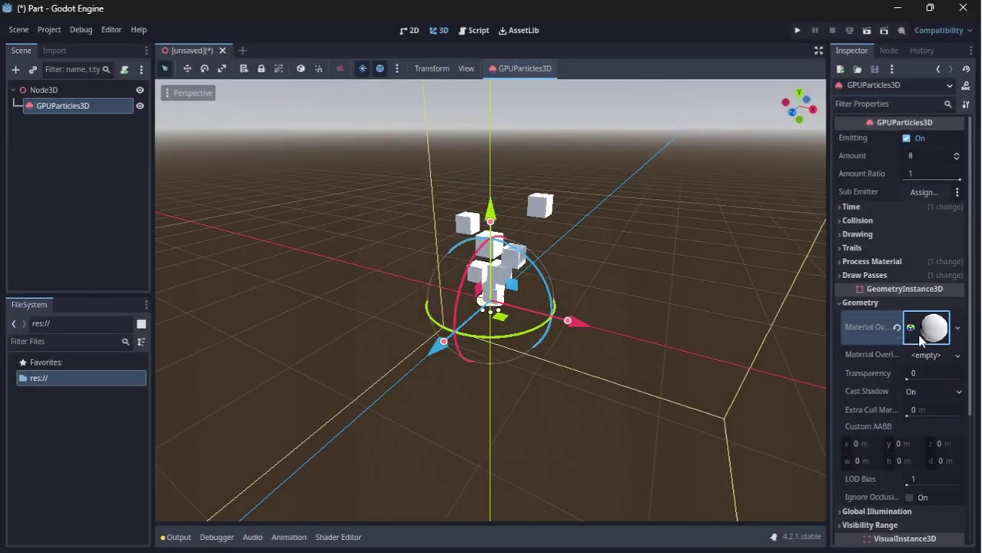
{"action": "left_click", "coordinate": [931, 337]}
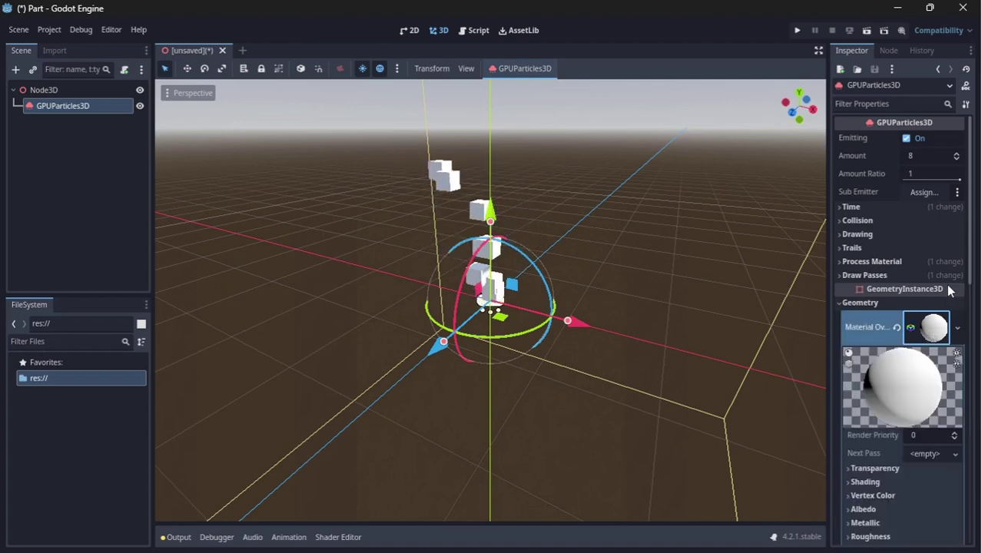
{"action": "left_click_drag", "start_coordinate": [968, 230], "coordinate": [973, 293]}
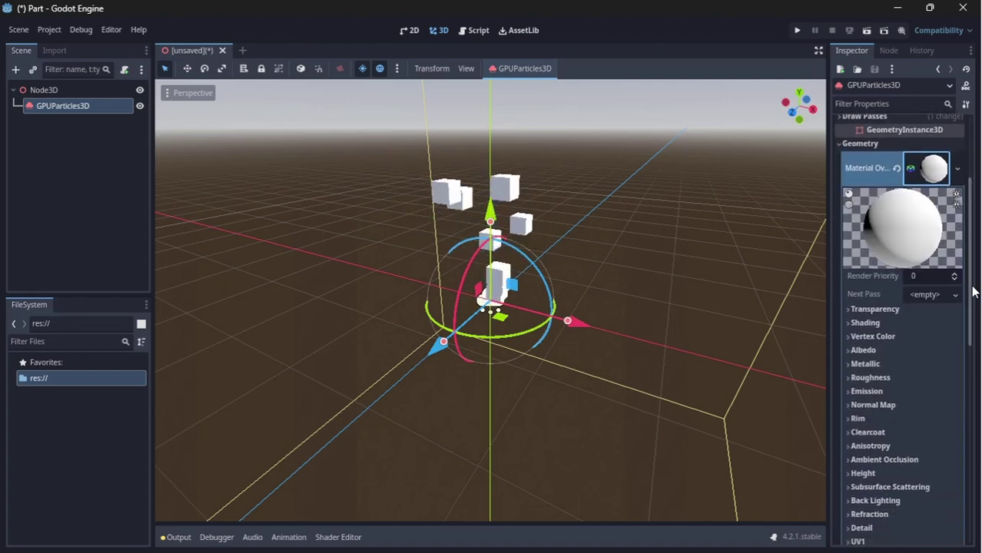
{"action": "left_click", "coordinate": [899, 306]}
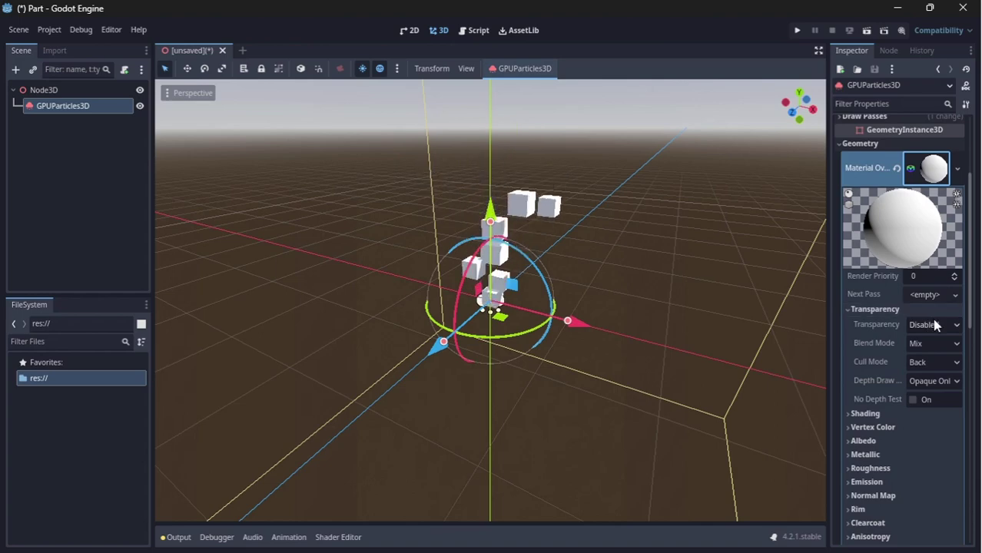
{"action": "left_click", "coordinate": [932, 324]}
{"action": "left_click", "coordinate": [921, 356]}
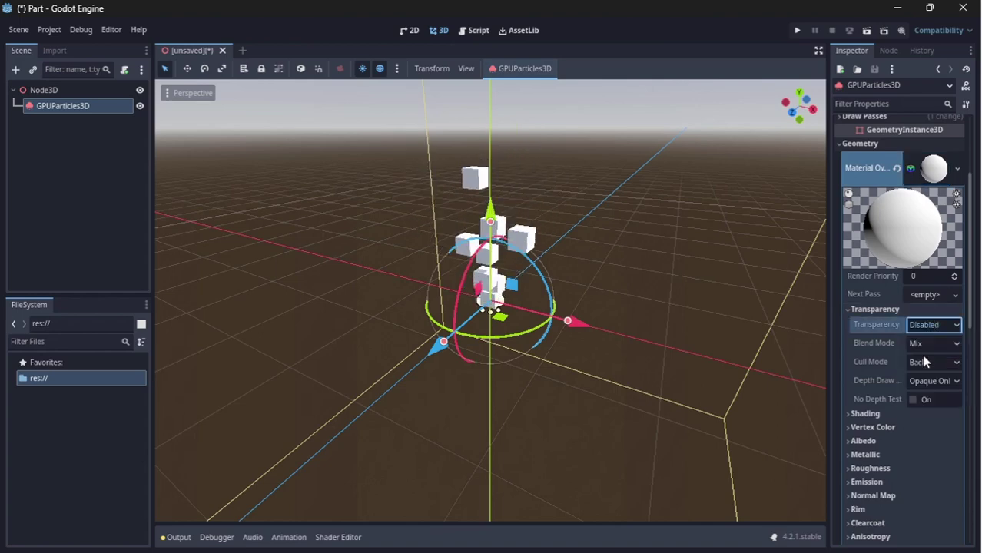
{"action": "left_click", "coordinate": [883, 309]}
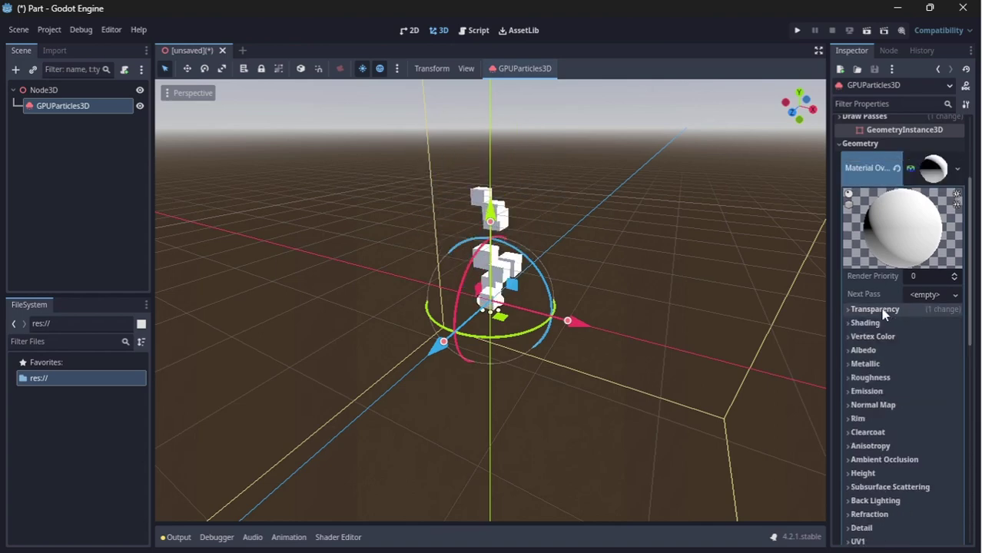
Set the material's Shading Mode to Unshaded and enable Vertex Color Use as Albedo.
{"action": "left_click", "coordinate": [877, 323]}
{"action": "left_click", "coordinate": [934, 338]}
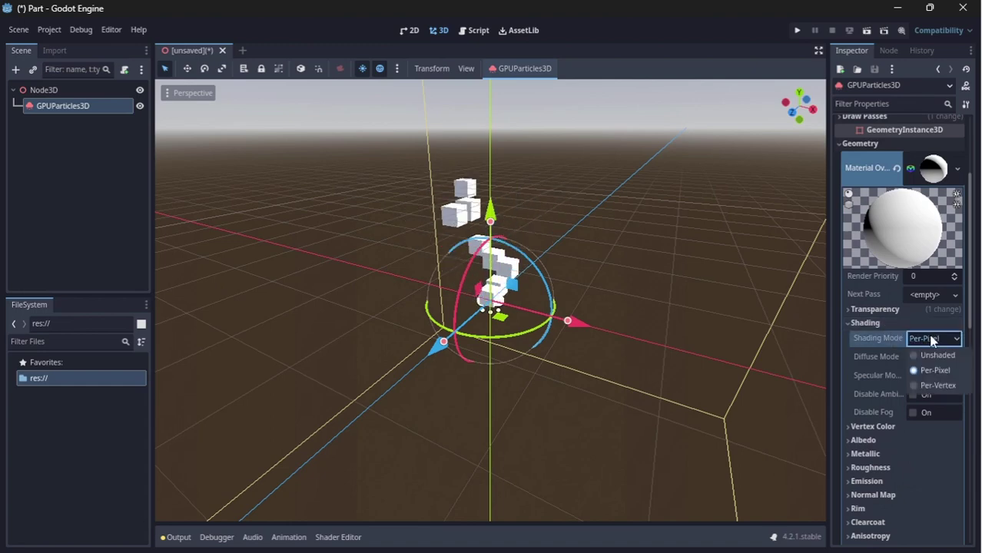
{"action": "left_click", "coordinate": [936, 356]}
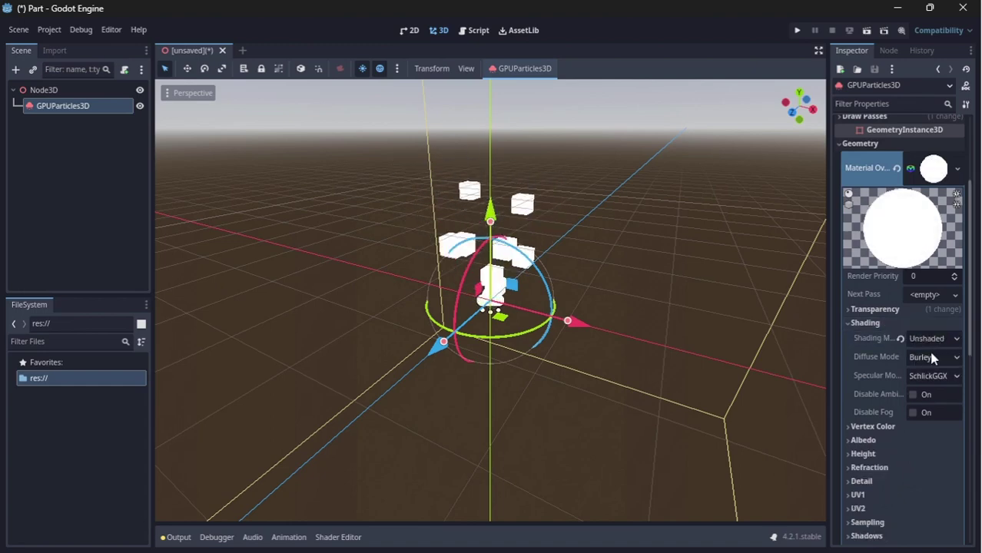
{"action": "left_click", "coordinate": [875, 323]}
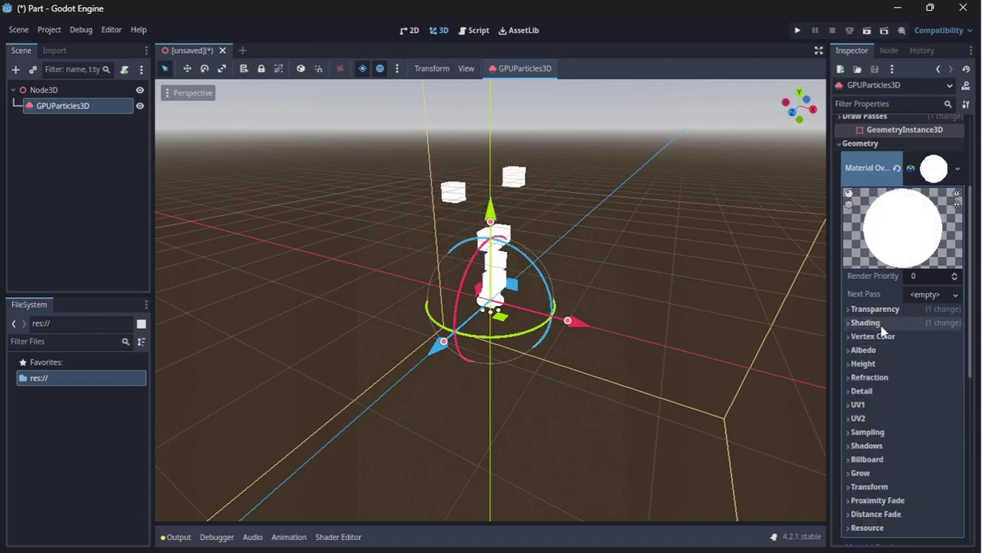
{"action": "left_click", "coordinate": [884, 337]}
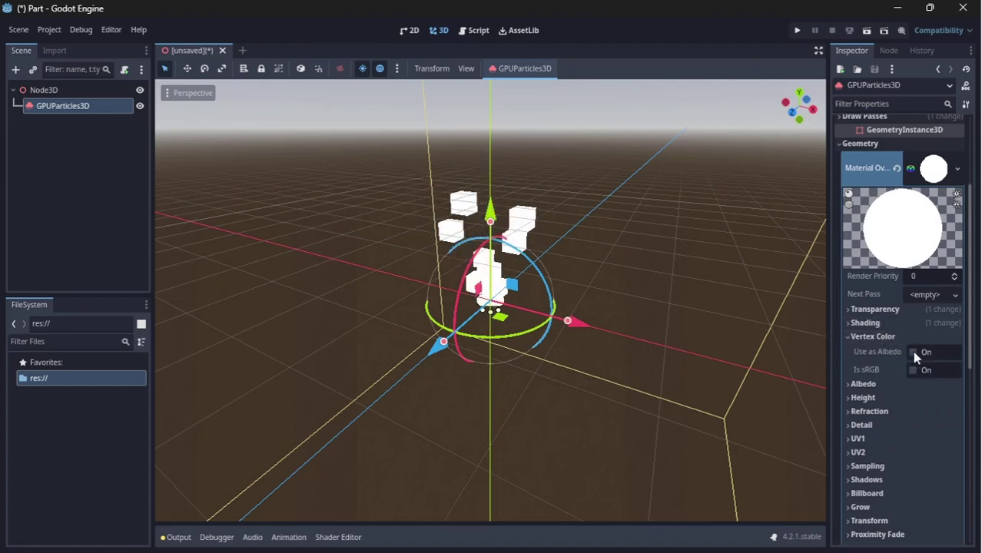
{"action": "left_click", "coordinate": [913, 351]}
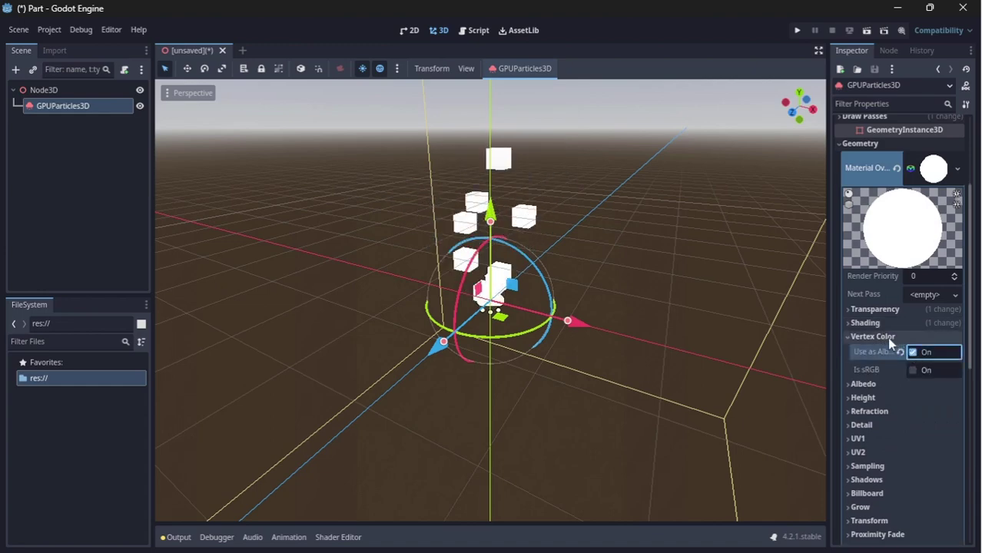
{"action": "left_click", "coordinate": [885, 337]}
{"action": "scroll", "coordinate": [972, 288], "scroll_direction": "up", "scroll_amount": 3}
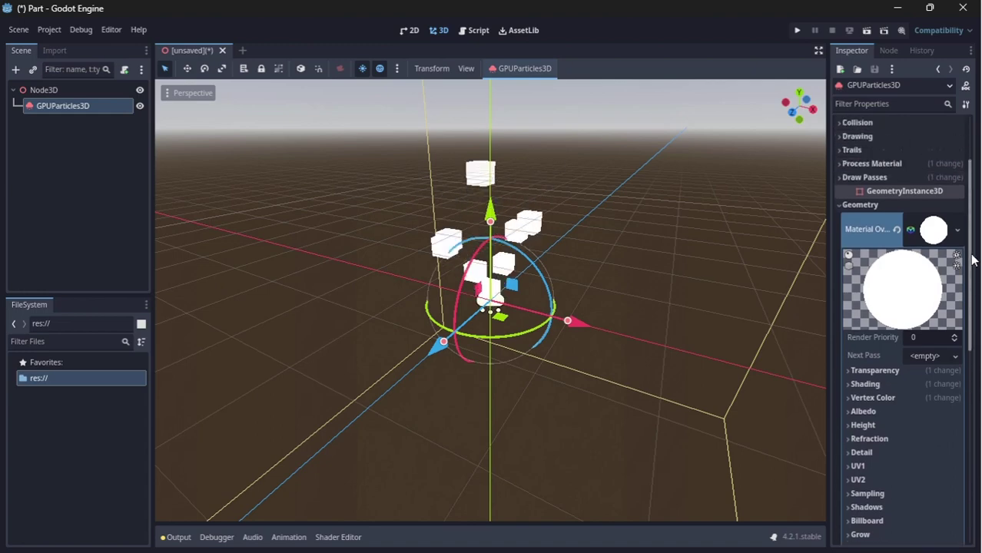
{"action": "left_click", "coordinate": [928, 265]}
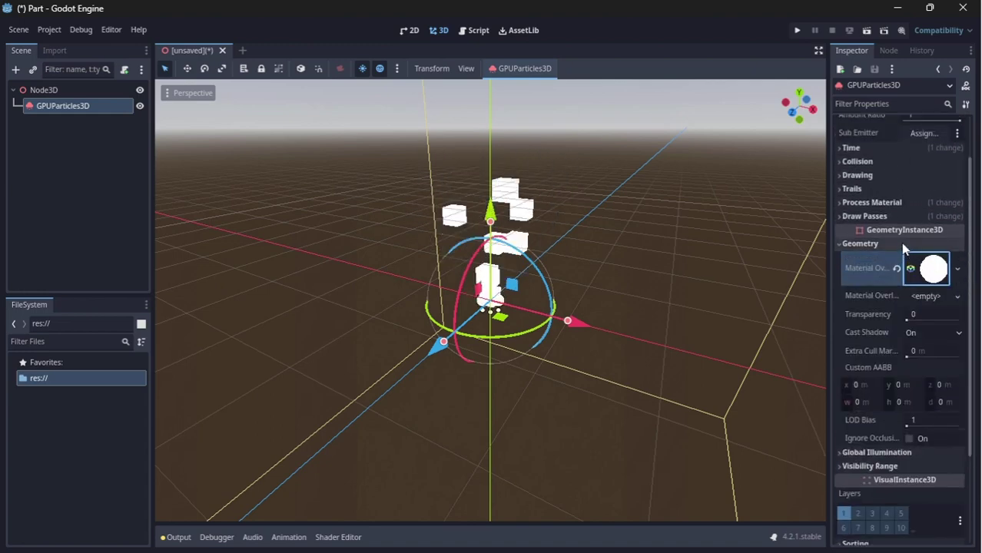
Give the process material's Color Ramp a new GradientTexture1D and open its black stop's colour.
{"action": "left_click", "coordinate": [900, 242]}
{"action": "left_click", "coordinate": [897, 262]}
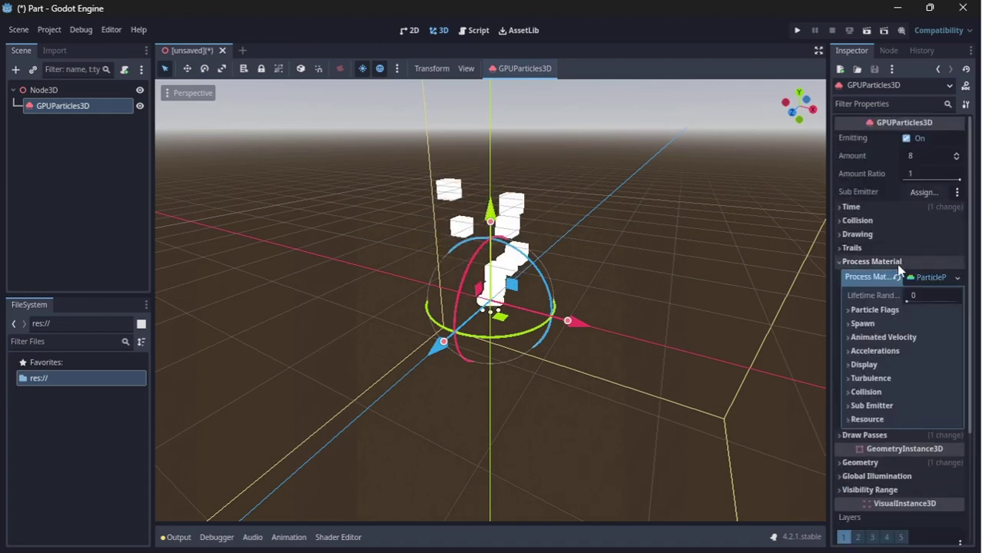
{"action": "left_click", "coordinate": [887, 364]}
{"action": "left_click", "coordinate": [898, 410]}
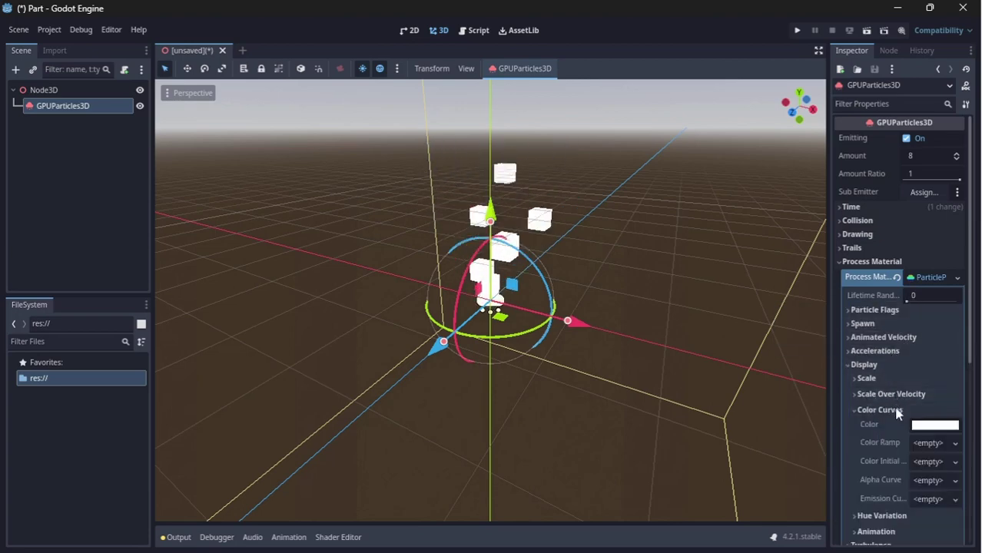
{"action": "left_click_drag", "start_coordinate": [972, 333], "coordinate": [972, 386]}
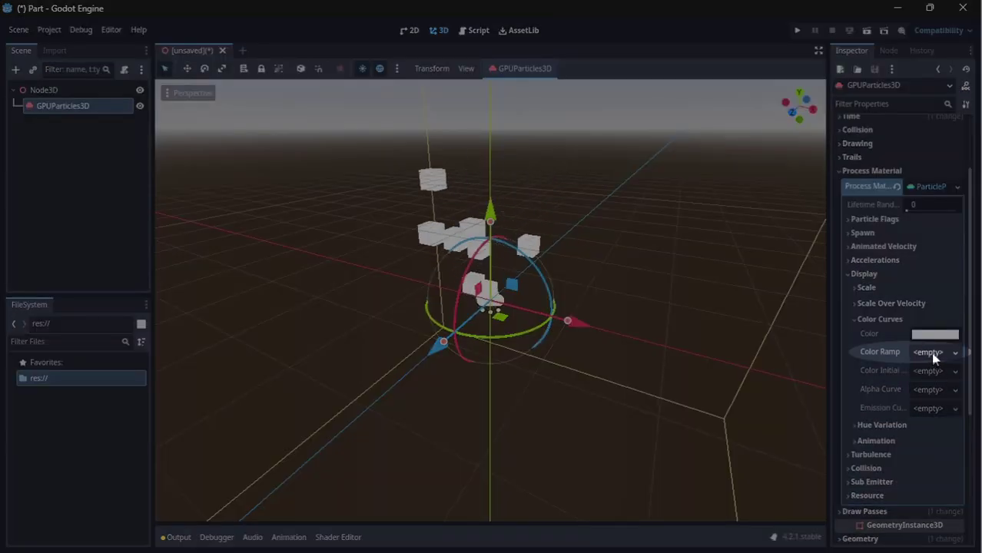
{"action": "left_click", "coordinate": [931, 353]}
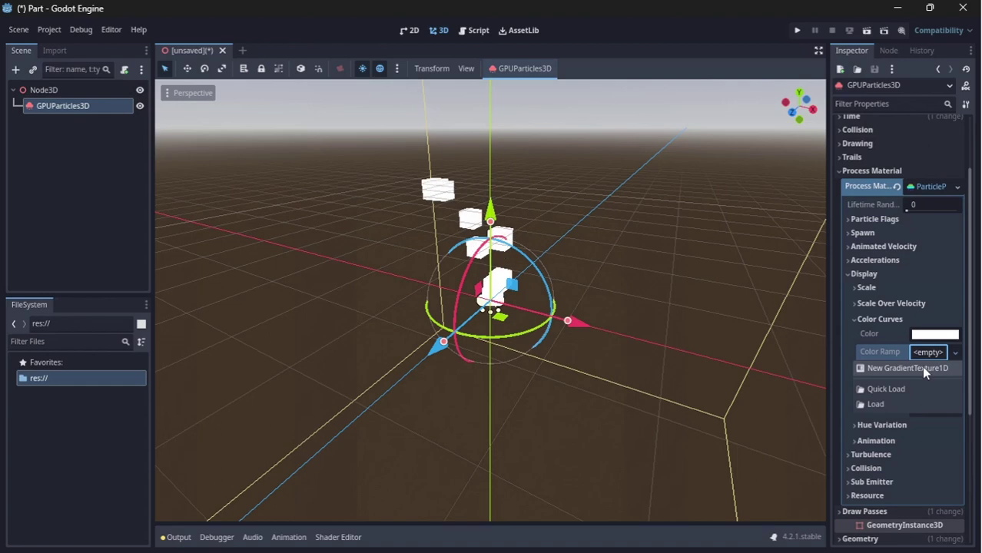
{"action": "left_click", "coordinate": [923, 369]}
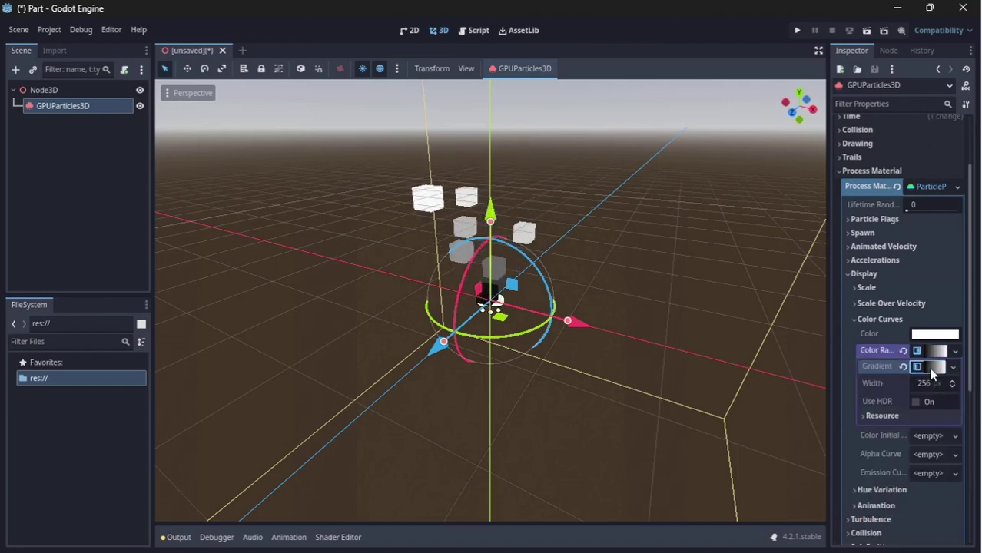
{"action": "left_click", "coordinate": [932, 369]}
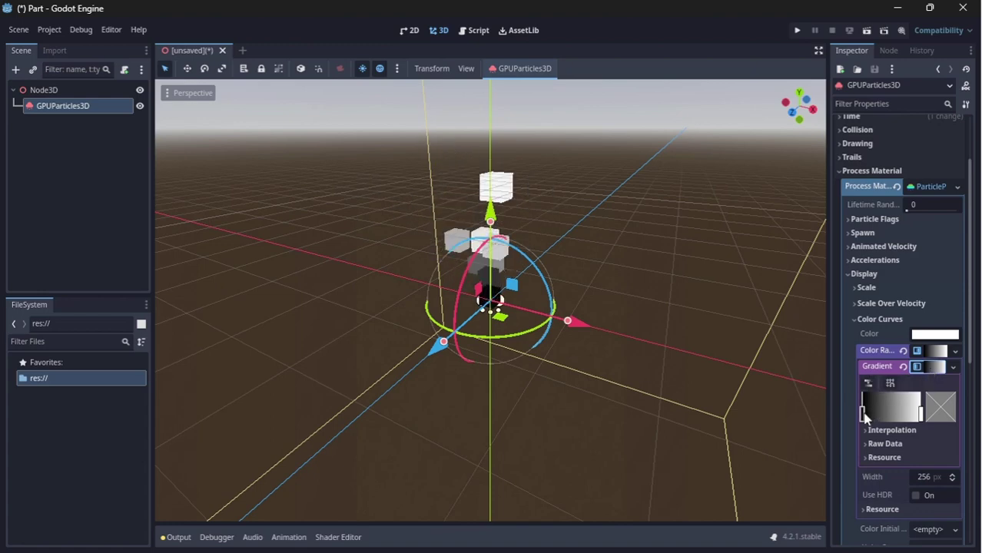
{"action": "left_click", "coordinate": [945, 412]}
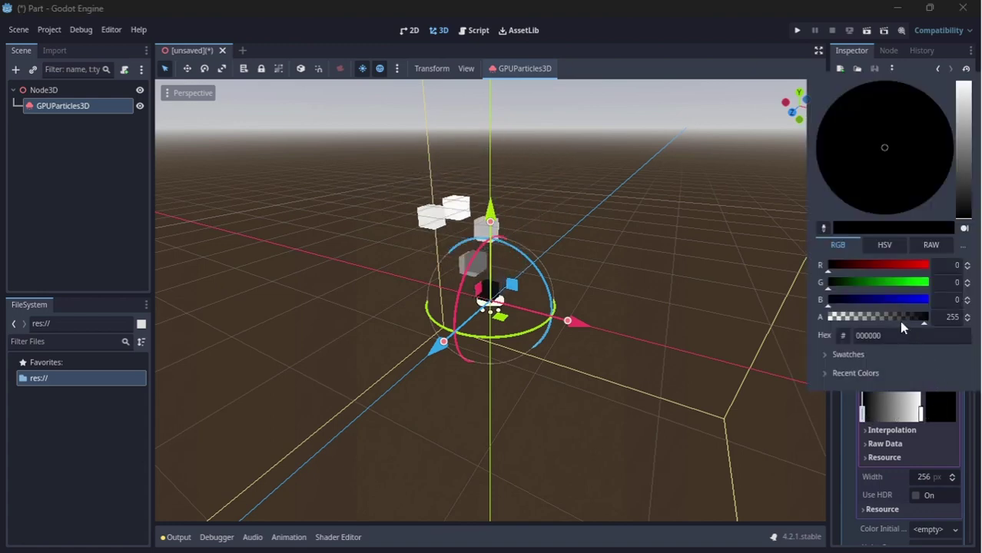
Make the gradient's start colour orange by raising the red and green sliders.
{"action": "left_click", "coordinate": [884, 246]}
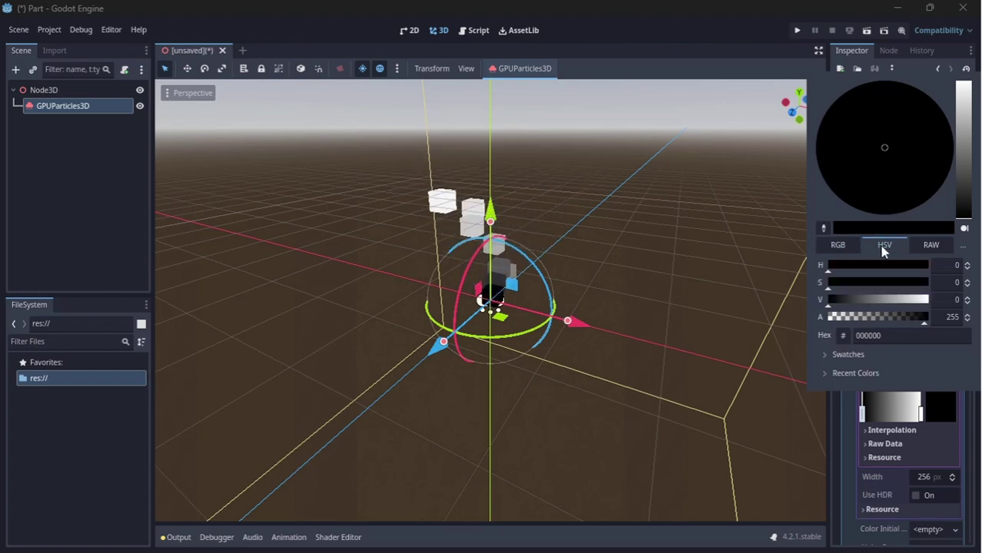
{"action": "left_click", "coordinate": [924, 246]}
{"action": "left_click", "coordinate": [847, 247]}
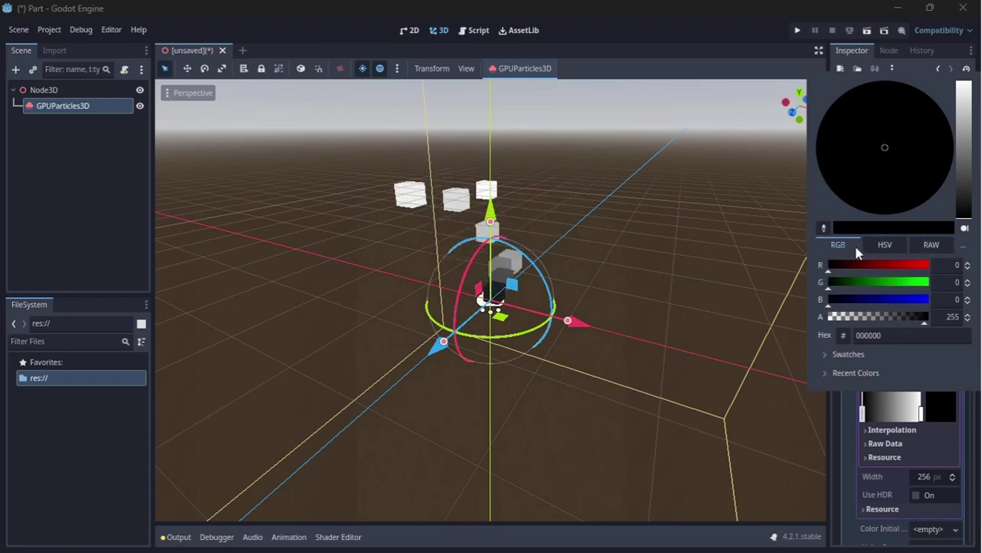
{"action": "left_click", "coordinate": [866, 253]}
{"action": "left_click", "coordinate": [853, 254]}
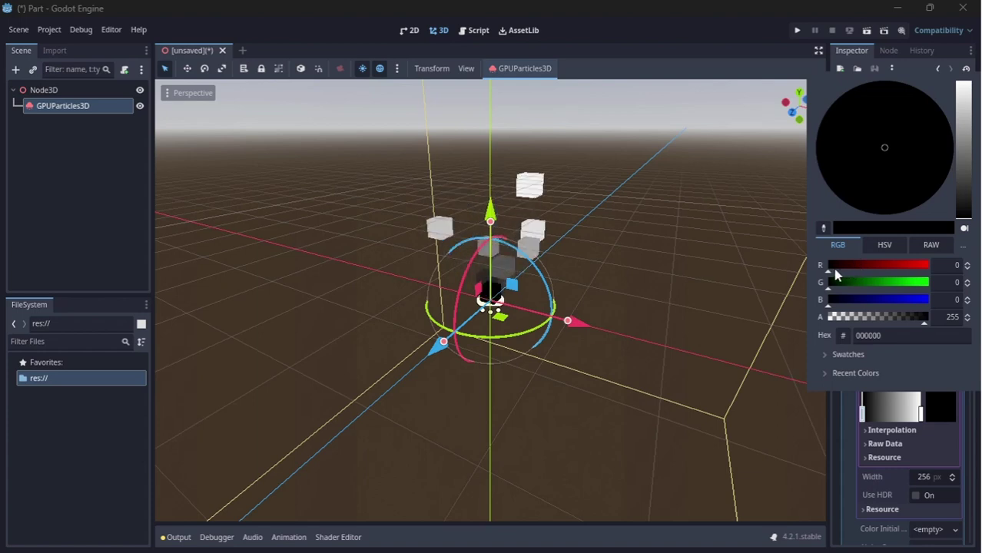
{"action": "mouse_move", "coordinate": [830, 273]}
{"action": "left_mouse_down"}
{"action": "mouse_move", "coordinate": [930, 274]}
{"action": "mouse_move", "coordinate": [927, 284]}
{"action": "mouse_move", "coordinate": [884, 289]}
{"action": "mouse_move", "coordinate": [893, 290]}
{"action": "left_mouse_up"}
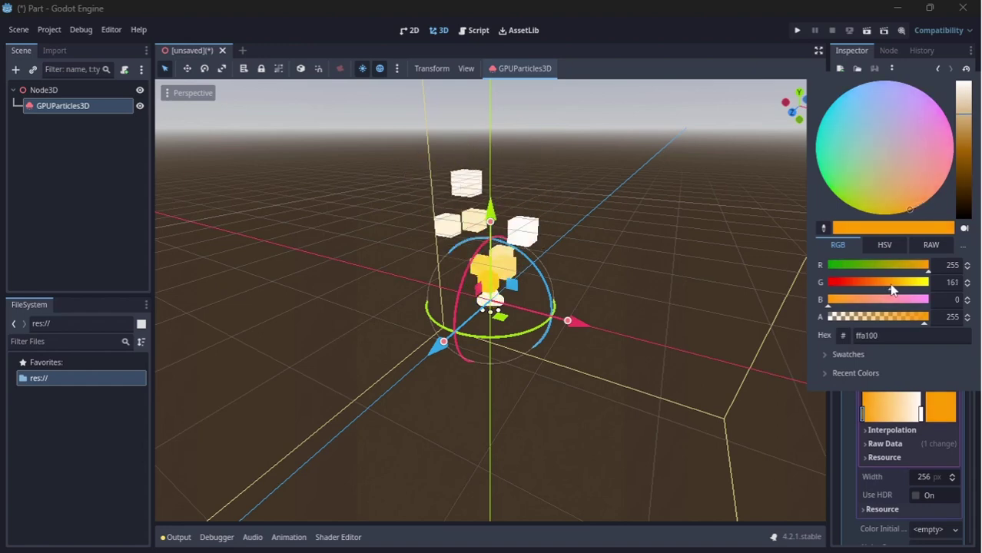
{"action": "left_click_drag", "start_coordinate": [889, 289], "coordinate": [897, 289]}
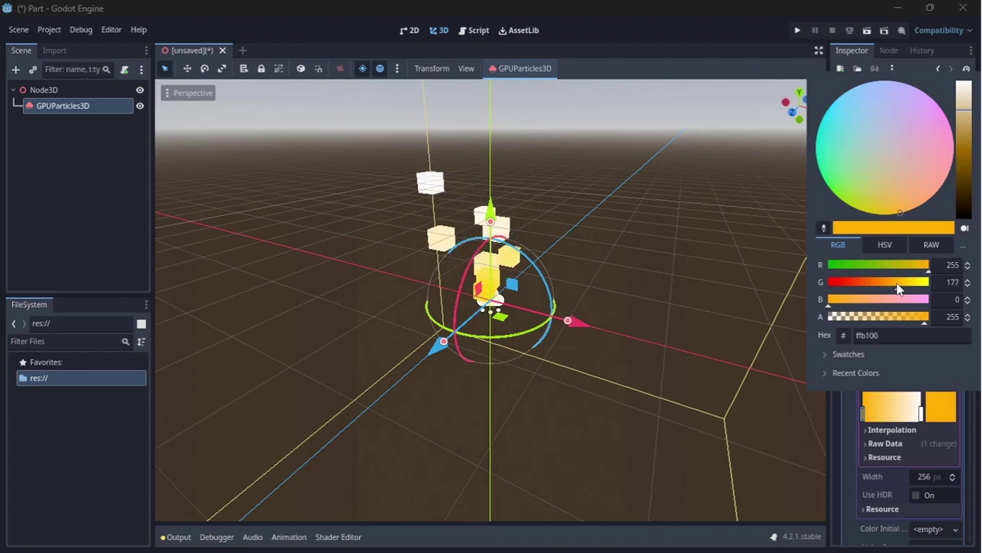
Lower the end stop's alpha so it becomes a translucent dark grey, then close the picker.
{"action": "key", "text": "ctrl+z"}
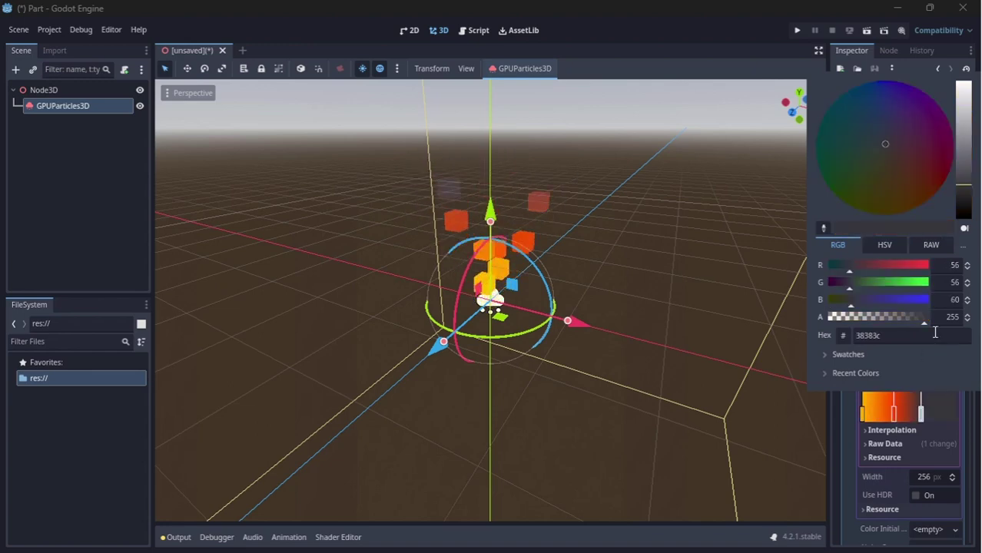
{"action": "left_click_drag", "start_coordinate": [925, 323], "coordinate": [858, 324]}
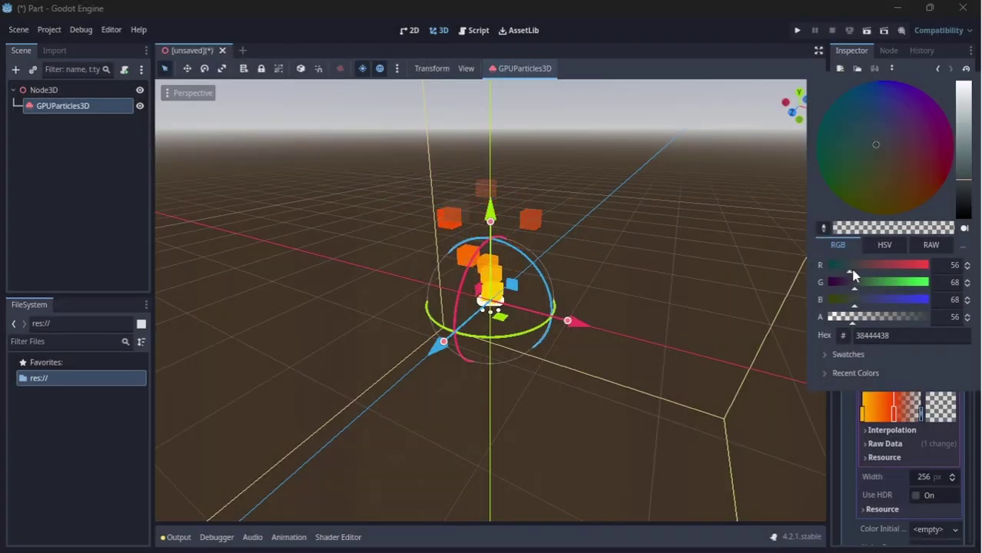
{"action": "left_click", "coordinate": [727, 37]}
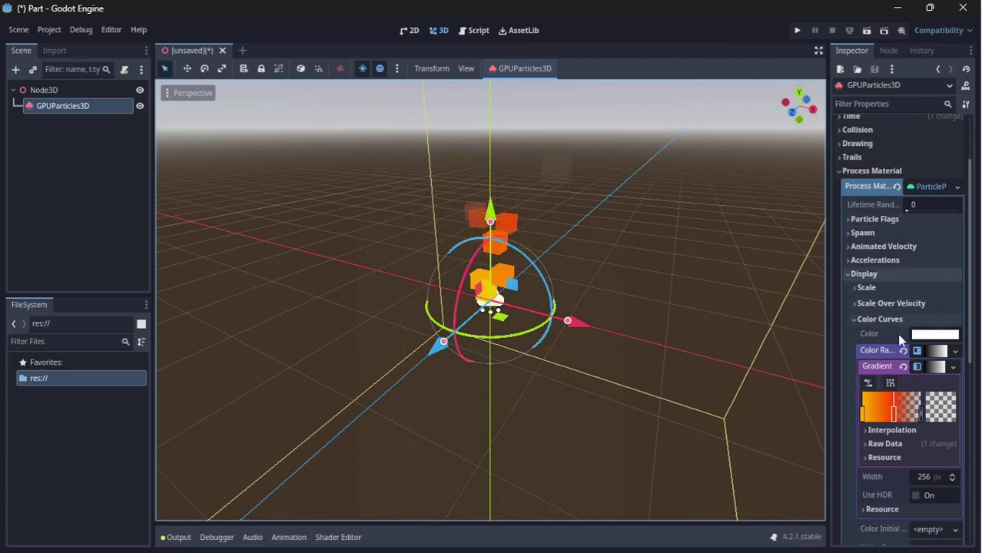
{"action": "left_click", "coordinate": [933, 350]}
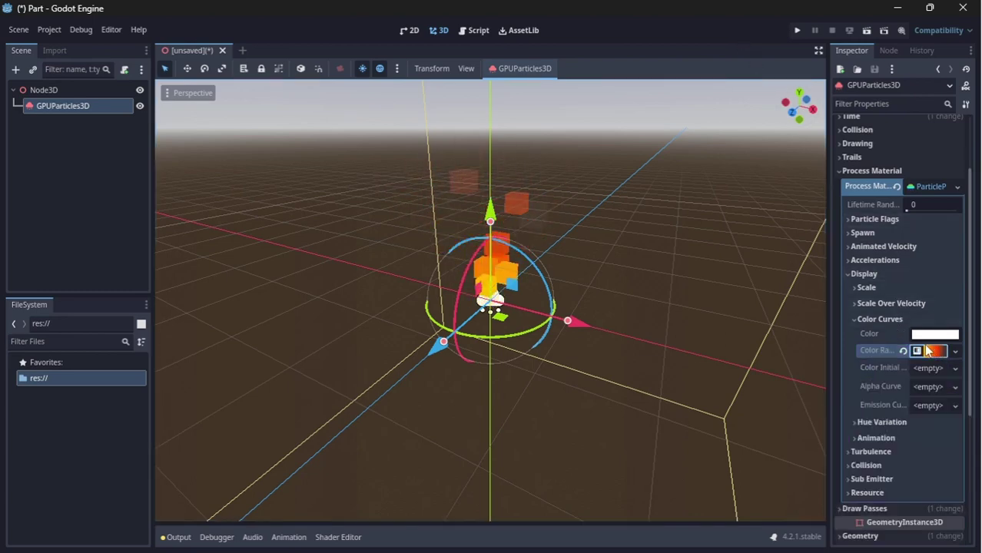
Add a new CurveTexture scale curve with a lowered start so particles grow, scale 1.3–1.6.
{"action": "left_click", "coordinate": [884, 320]}
{"action": "left_click", "coordinate": [883, 287]}
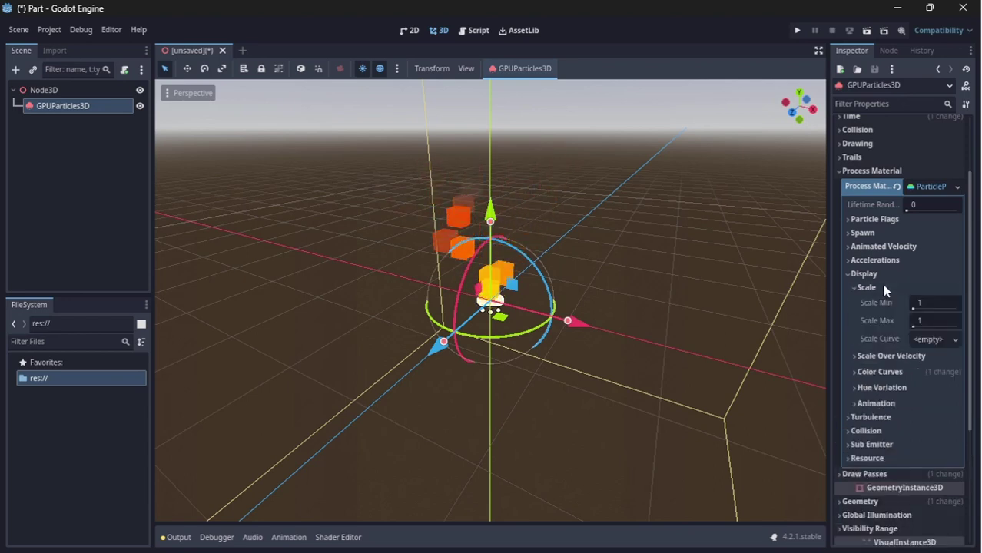
{"action": "left_click", "coordinate": [955, 340]}
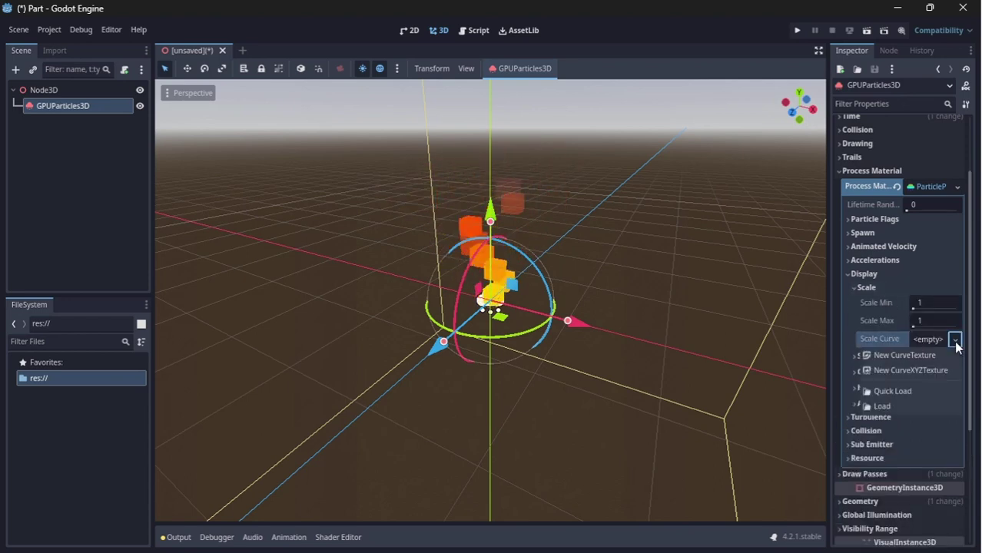
{"action": "left_click", "coordinate": [932, 358]}
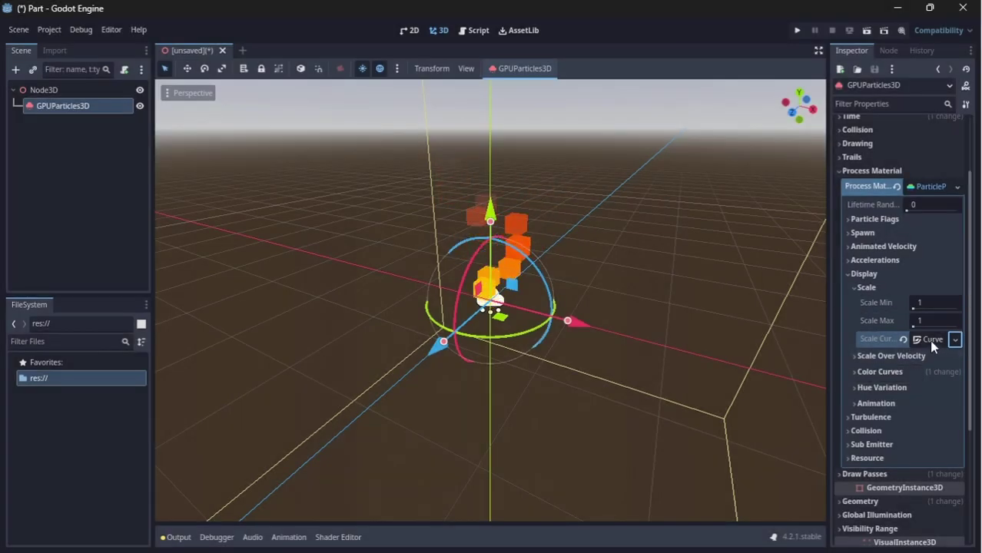
{"action": "left_click", "coordinate": [930, 340]}
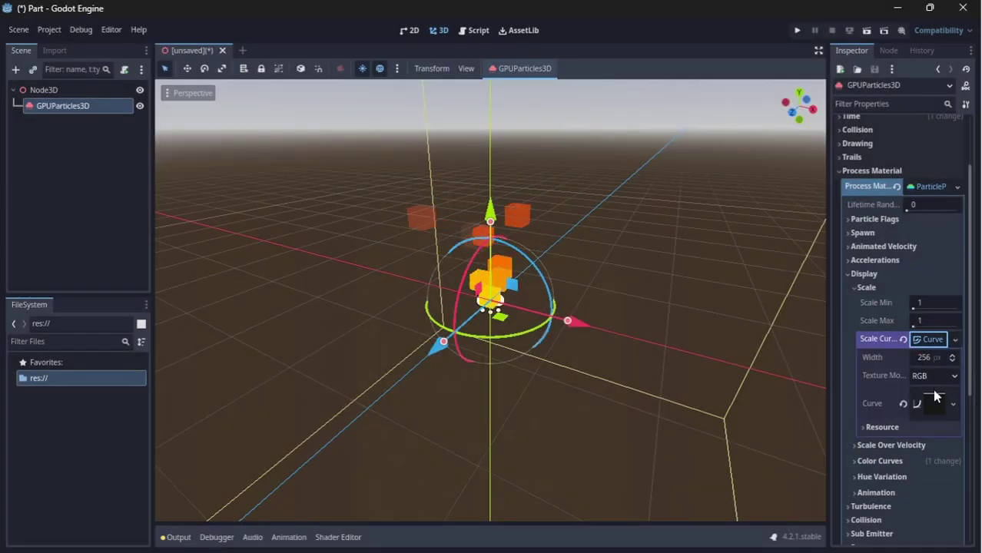
{"action": "left_click", "coordinate": [931, 399]}
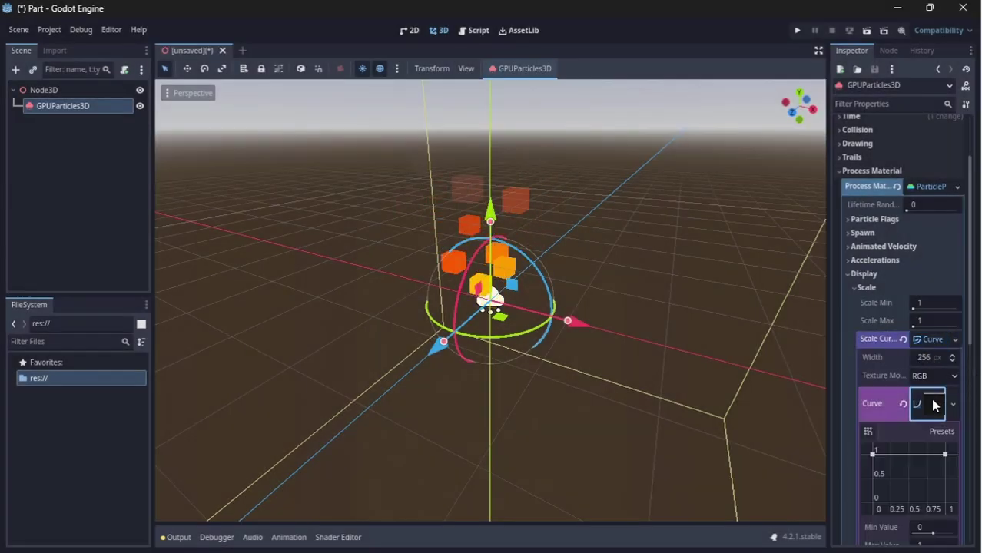
{"action": "left_click_drag", "start_coordinate": [873, 455], "coordinate": [876, 469]}
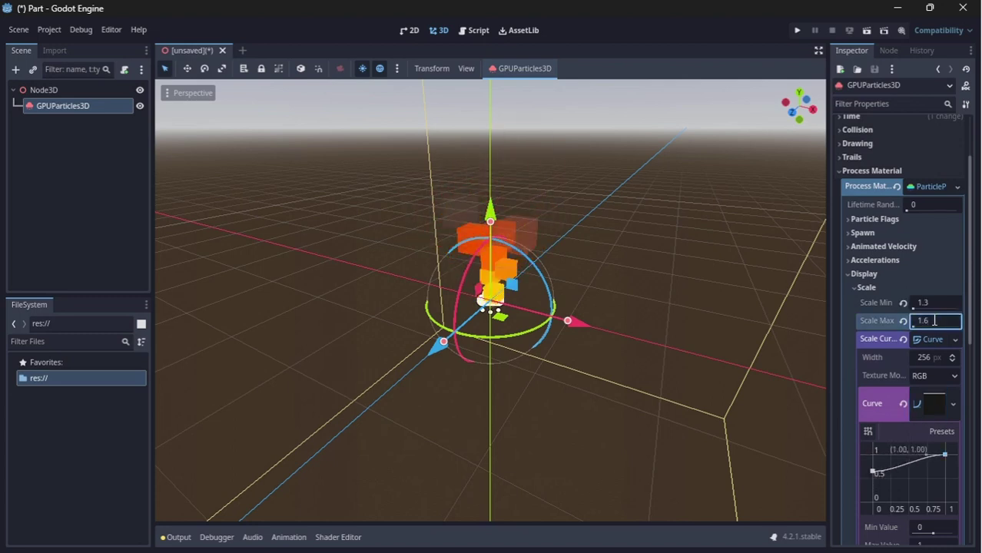
{"action": "left_click", "coordinate": [886, 287]}
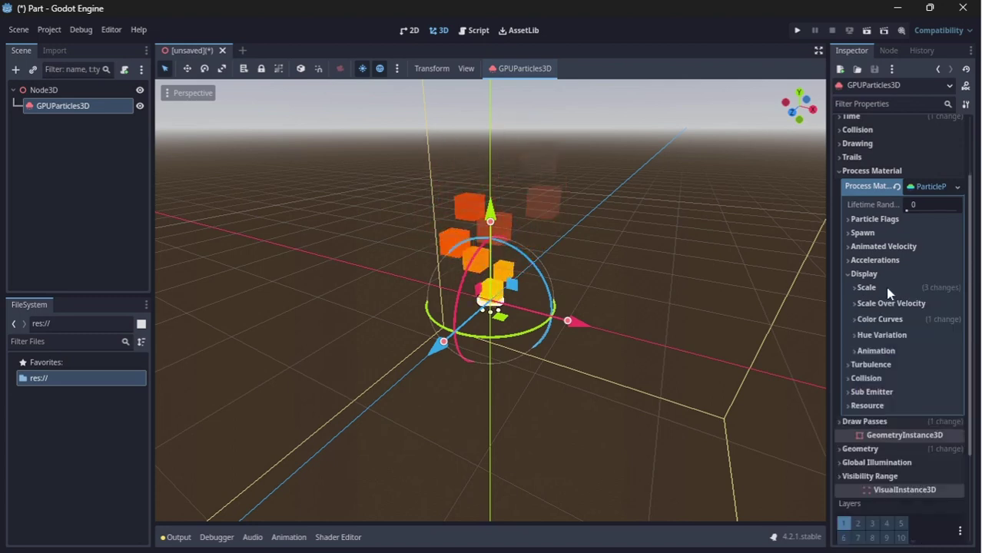
{"action": "left_click", "coordinate": [891, 274]}
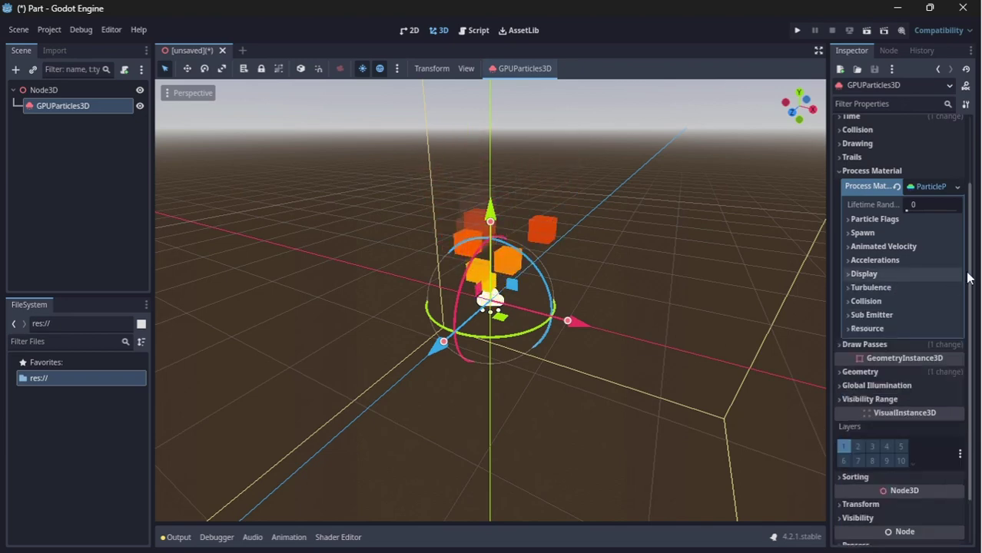
Set the flame emitter's particle Amount to 13.
{"action": "left_click_drag", "start_coordinate": [973, 275], "coordinate": [972, 202]}
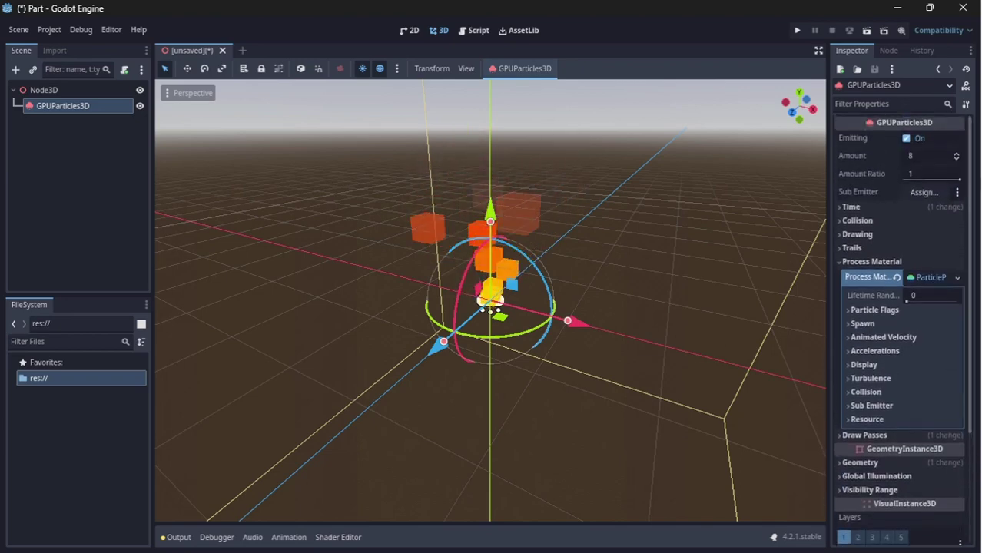
{"action": "left_click", "coordinate": [930, 157]}
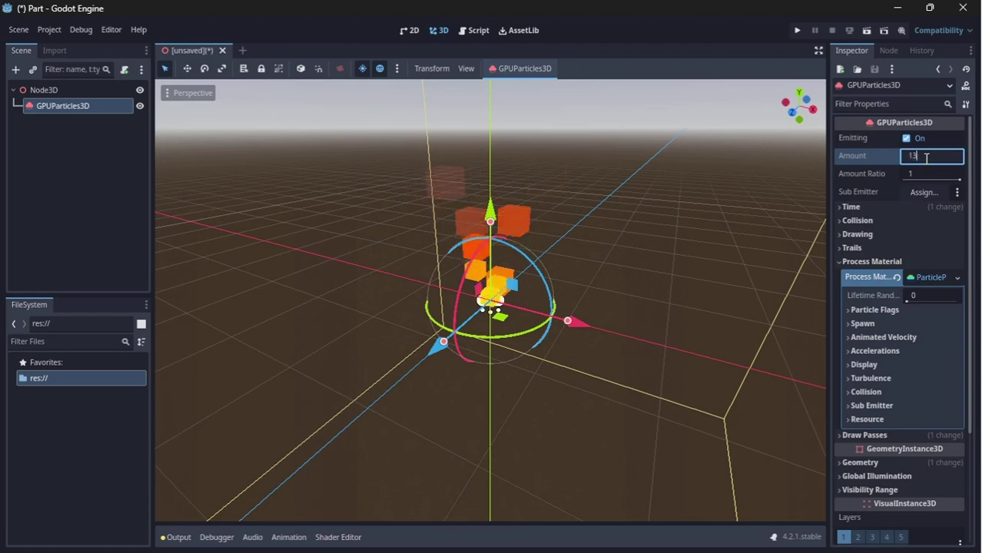
{"action": "type", "text": "13"}
{"action": "key", "text": "Return"}
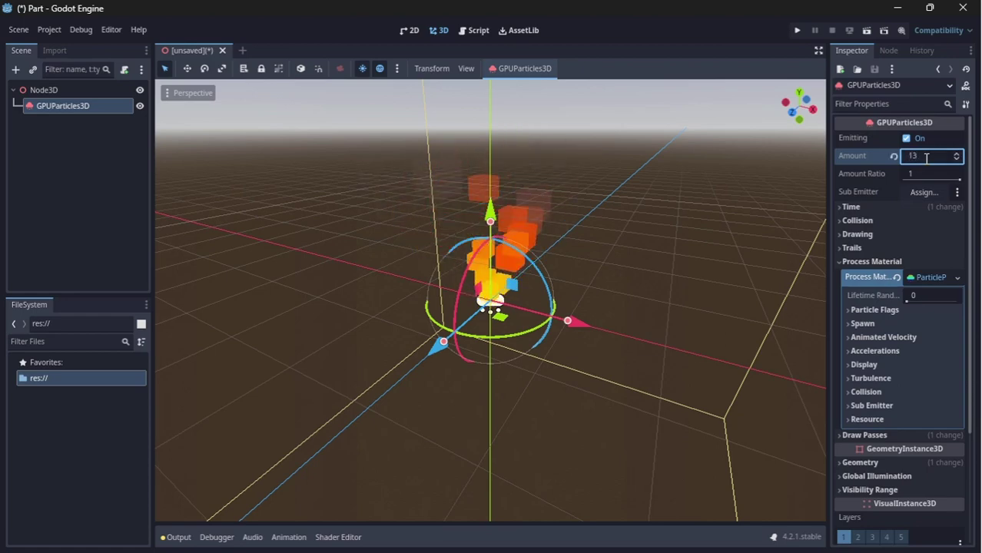
Orbit around the denser flame from the front and reselect the GPUParticles3D emitter.
{"action": "middle_click_drag", "start_coordinate": [702, 198], "coordinate": [661, 208]}
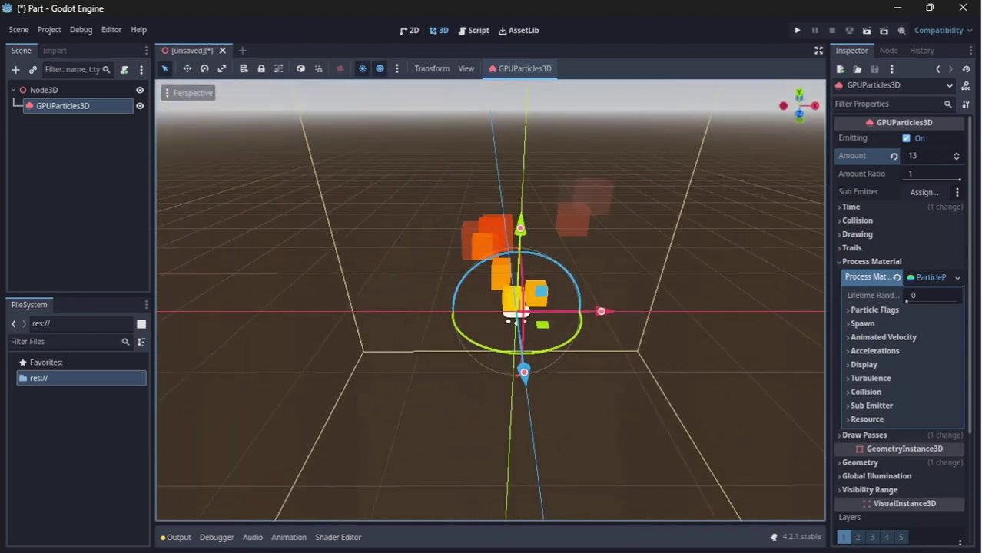
{"action": "middle_click_drag", "start_coordinate": [661, 207], "coordinate": [689, 197]}
{"action": "left_click", "coordinate": [425, 219]}
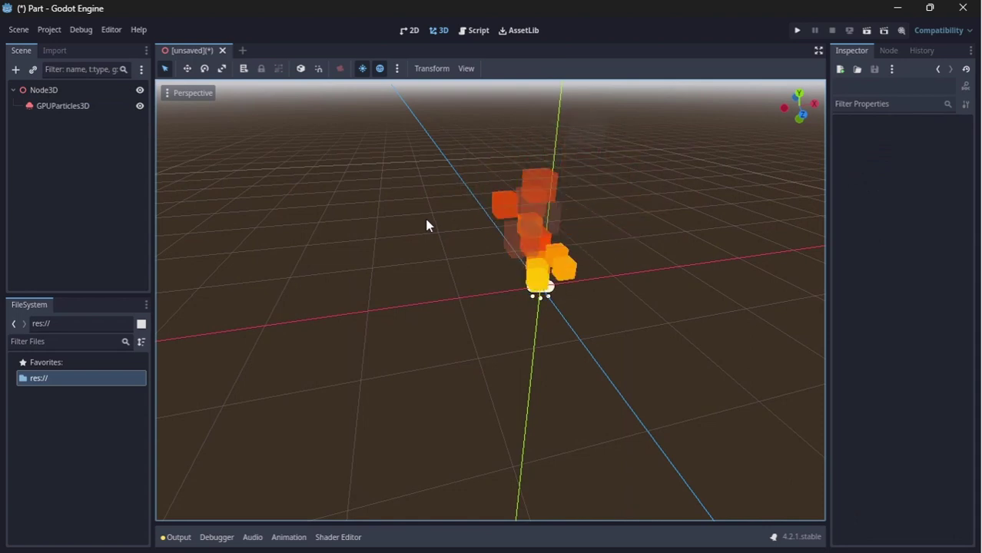
{"action": "left_click", "coordinate": [105, 107]}
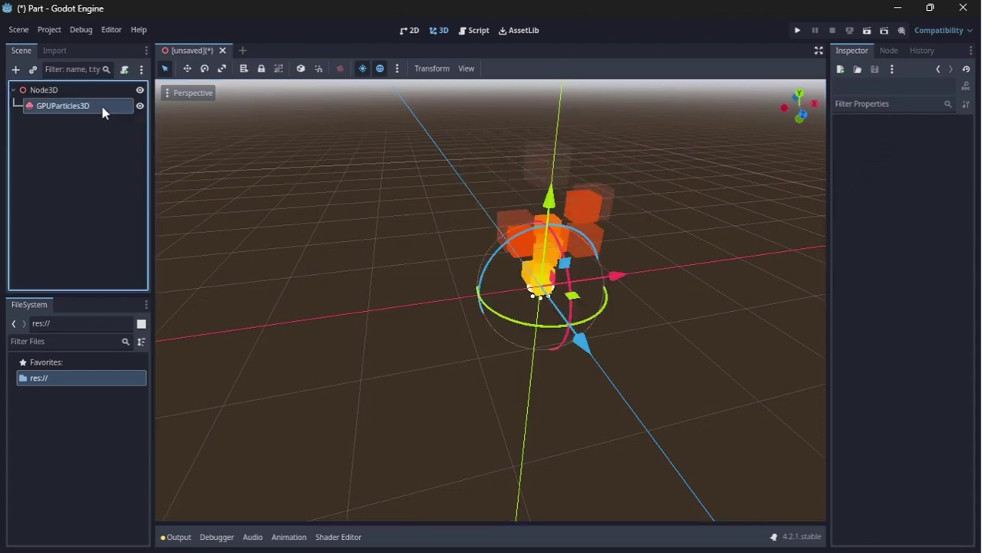
Open the 'Masks for particles' texture pack from the OpenGameArt particles texture search results.
{"action": "scroll", "coordinate": [866, 376], "scroll_direction": "down", "scroll_amount": 3}
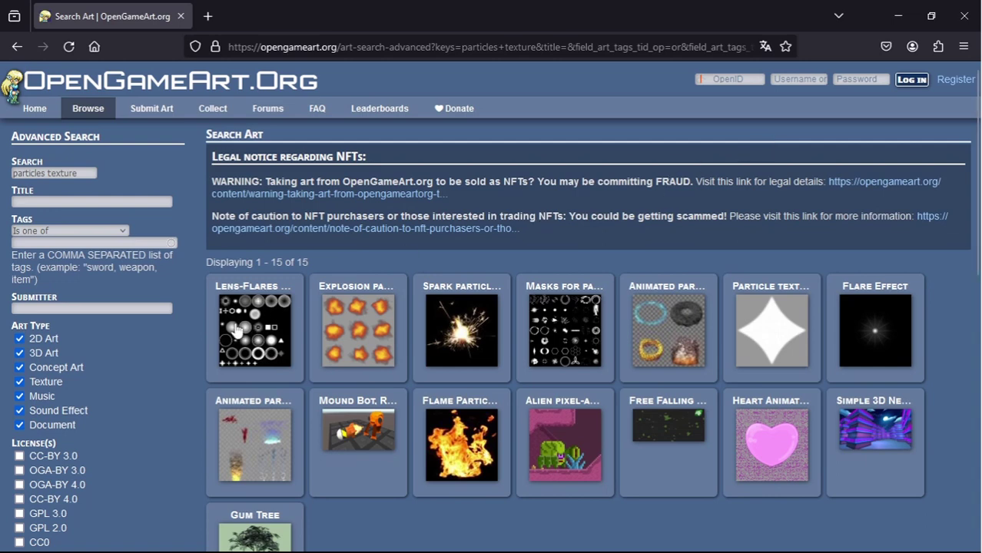
{"action": "left_click", "coordinate": [569, 334]}
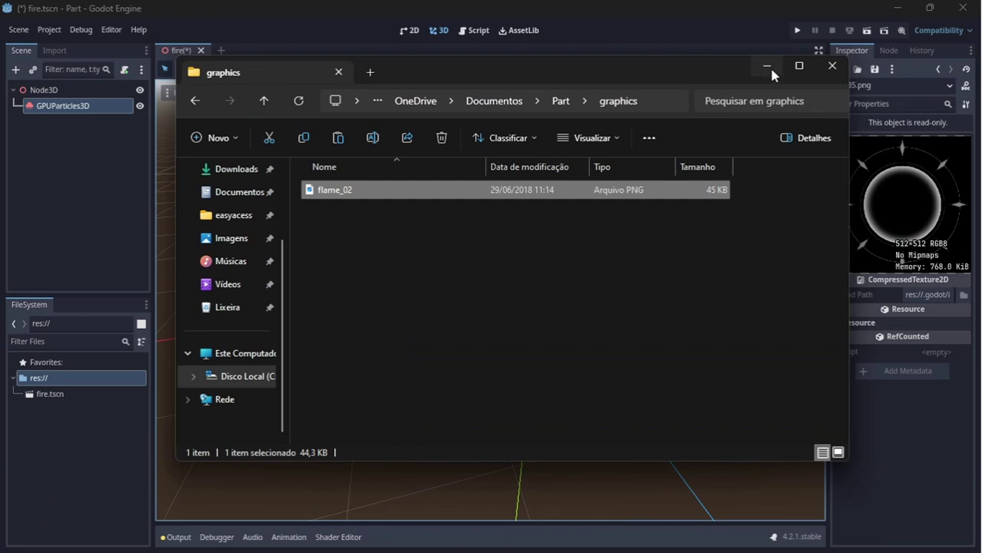
In Godot, check the imported flame texture in the graphics folder, then select fire.tscn's GPUParticles3D node.
{"action": "left_click", "coordinate": [772, 70]}
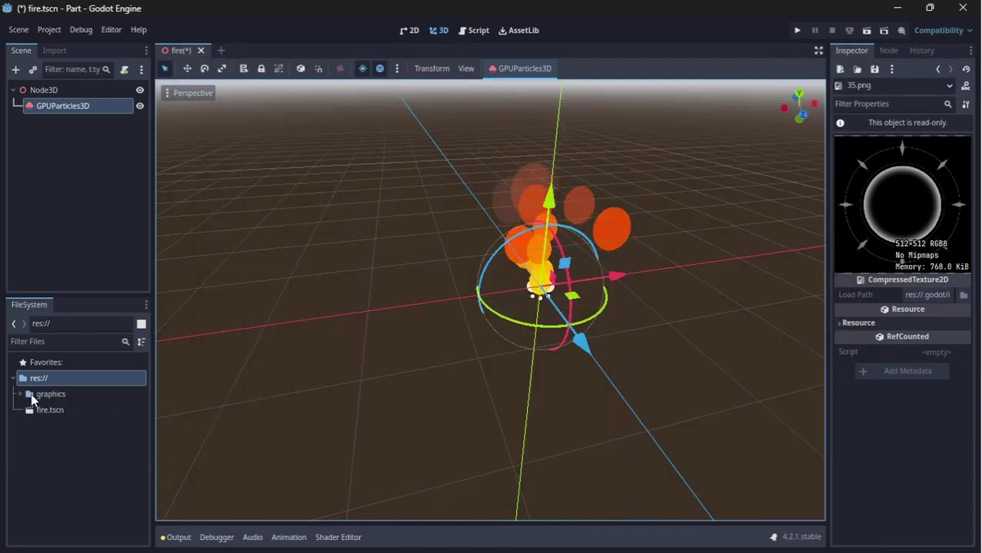
{"action": "left_click", "coordinate": [21, 394]}
{"action": "left_click", "coordinate": [61, 411]}
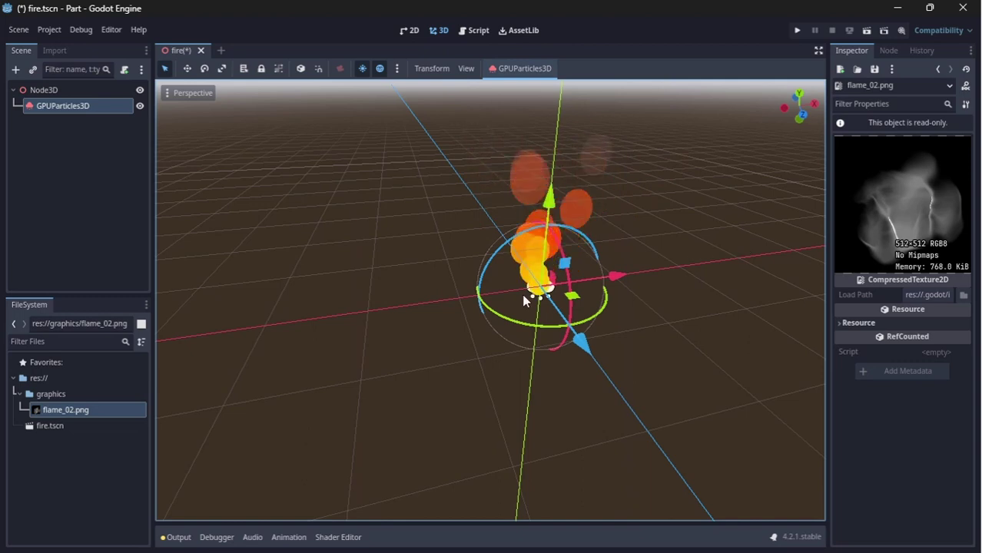
{"action": "left_click", "coordinate": [67, 425]}
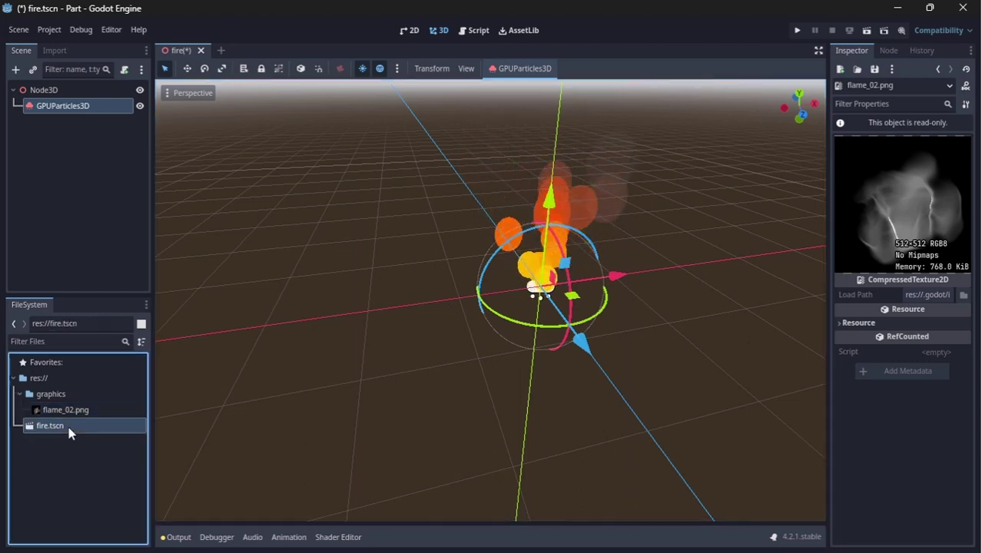
{"action": "left_click", "coordinate": [80, 107]}
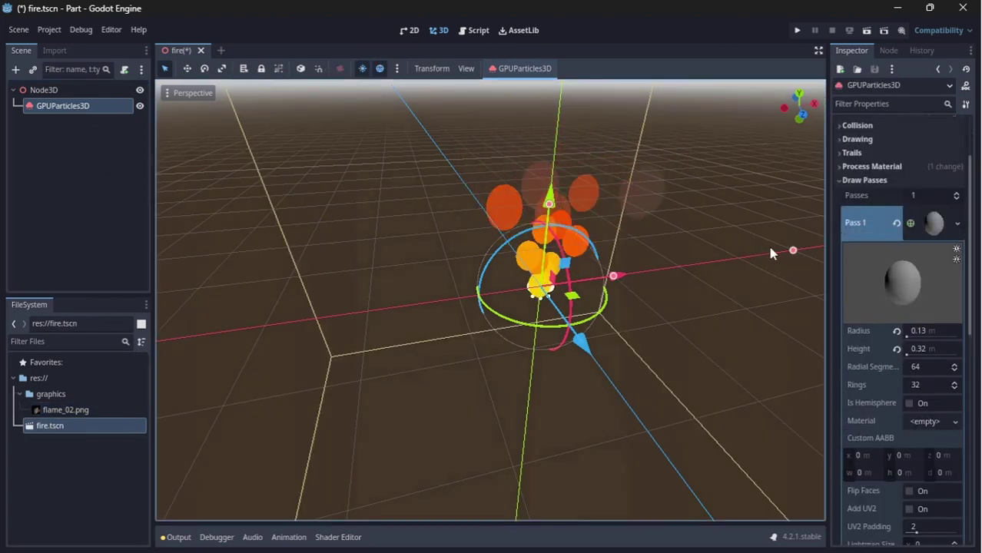
Make Draw Pass 1 use a new QuadMesh so particles render as flat quads.
{"action": "left_click", "coordinate": [959, 229]}
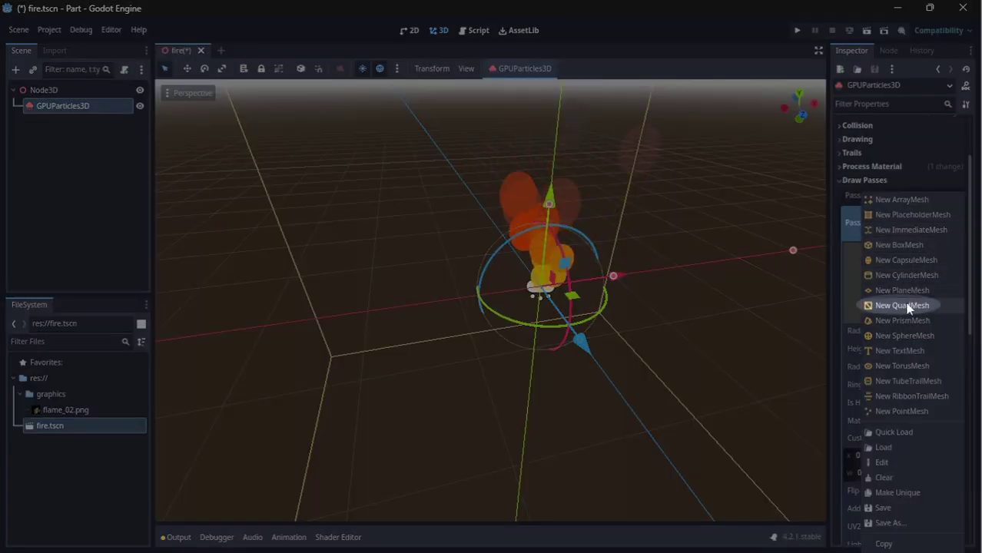
{"action": "left_click", "coordinate": [908, 307]}
{"action": "left_click", "coordinate": [934, 228]}
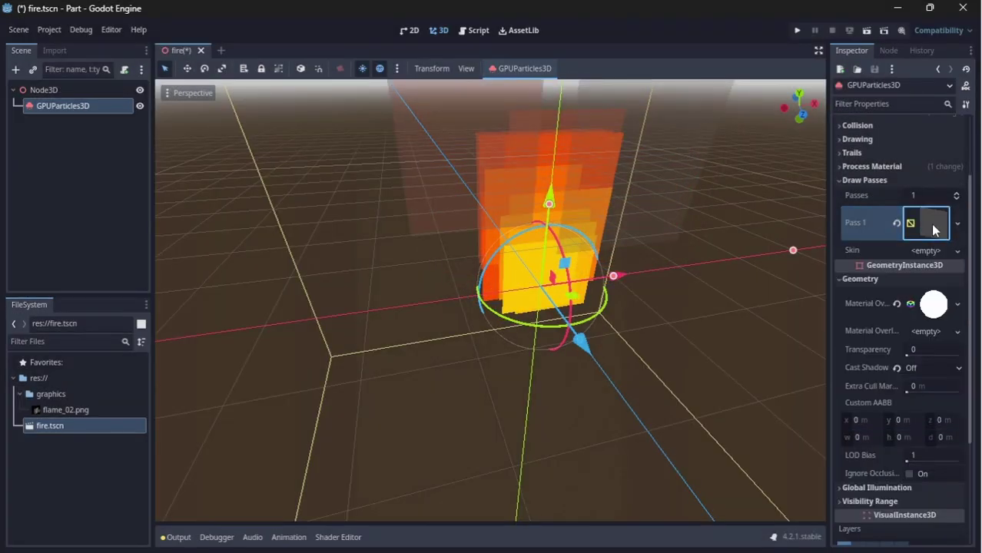
Expand the Geometry material override and reveal its Albedo settings.
{"action": "left_click", "coordinate": [934, 304]}
{"action": "mouse_move", "coordinate": [426, 290]}
{"action": "middle_mouse_down"}
{"action": "mouse_move", "coordinate": [492, 261]}
{"action": "mouse_move", "coordinate": [430, 308]}
{"action": "mouse_move", "coordinate": [492, 292]}
{"action": "mouse_move", "coordinate": [377, 290]}
{"action": "middle_mouse_up"}
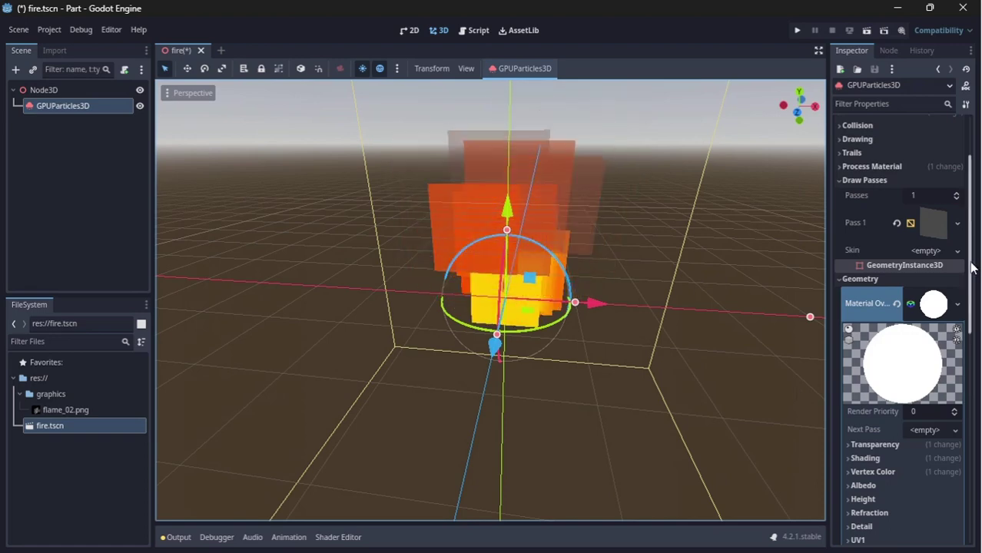
{"action": "scroll", "coordinate": [976, 327], "scroll_direction": "down", "scroll_amount": 3}
{"action": "scroll", "coordinate": [975, 324], "scroll_direction": "down", "scroll_amount": 2}
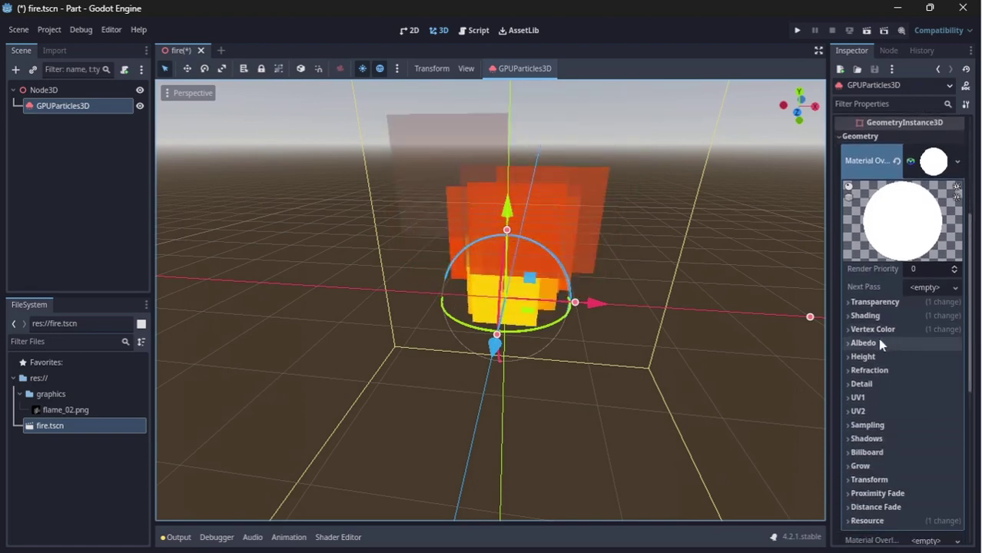
{"action": "left_click", "coordinate": [878, 339]}
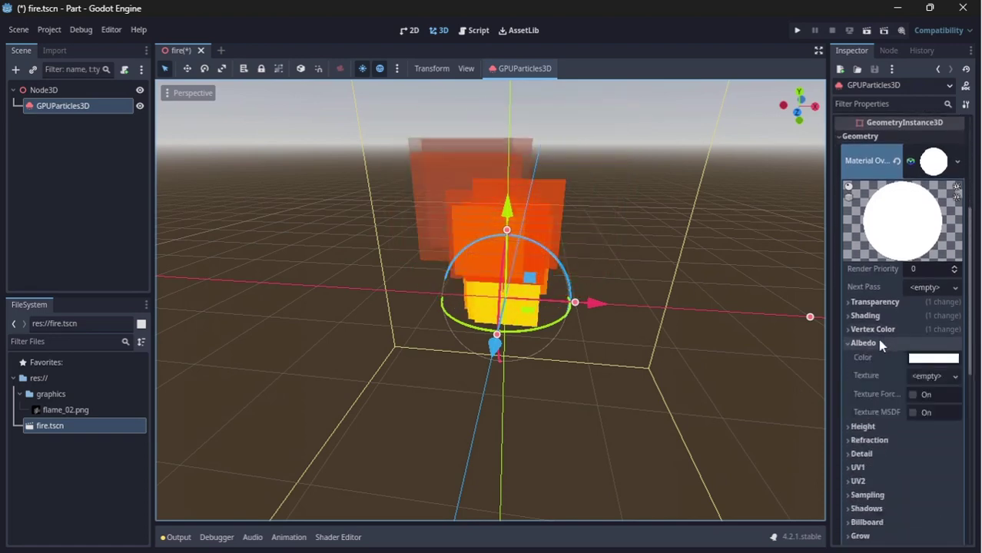
Load flame_02.png from the graphics folder as the material's albedo texture.
{"action": "left_click", "coordinate": [956, 377]}
{"action": "left_click", "coordinate": [836, 544]}
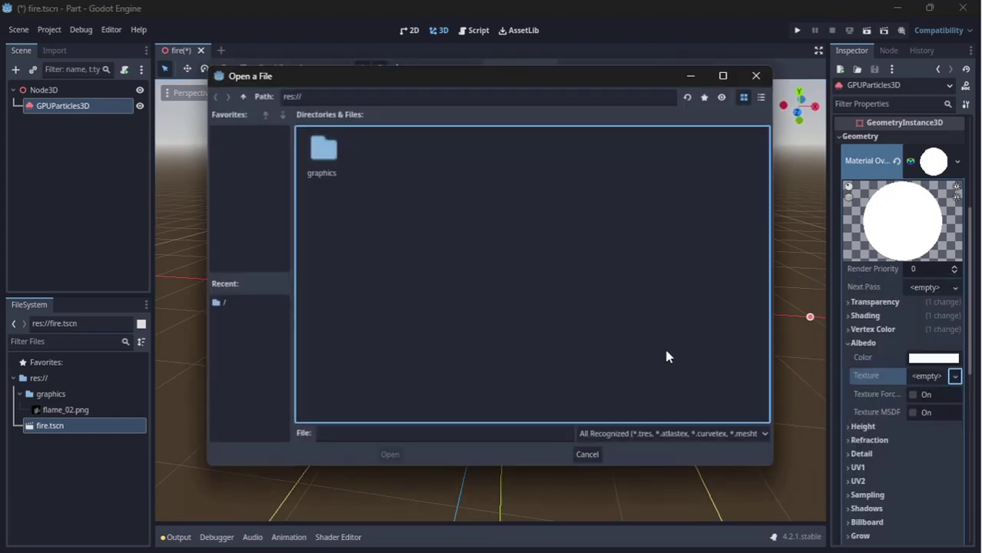
{"action": "double_click", "coordinate": [323, 152]}
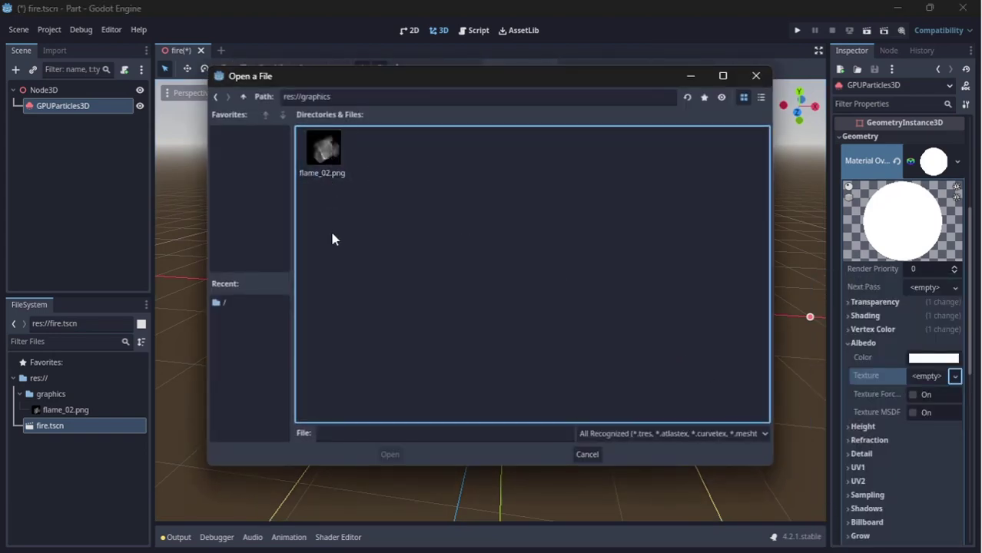
{"action": "double_click", "coordinate": [325, 152]}
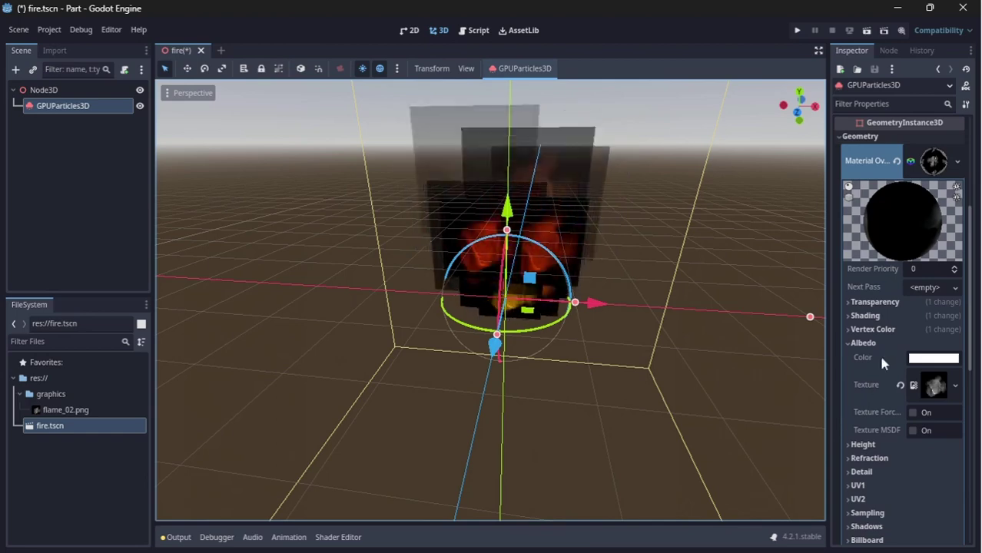
Set the material's Transparency Blend Mode to Add so the flames glow.
{"action": "left_click", "coordinate": [890, 304]}
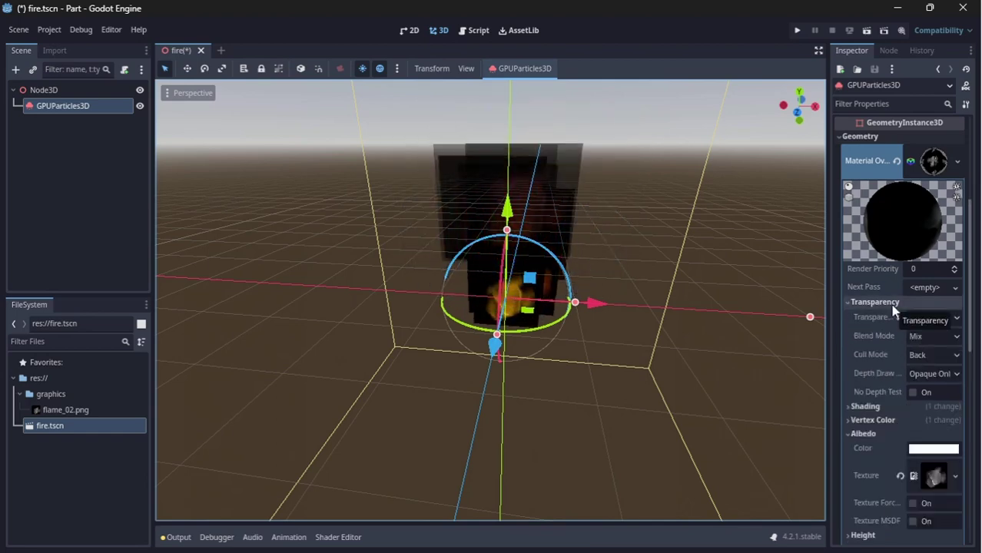
{"action": "left_click", "coordinate": [923, 335]}
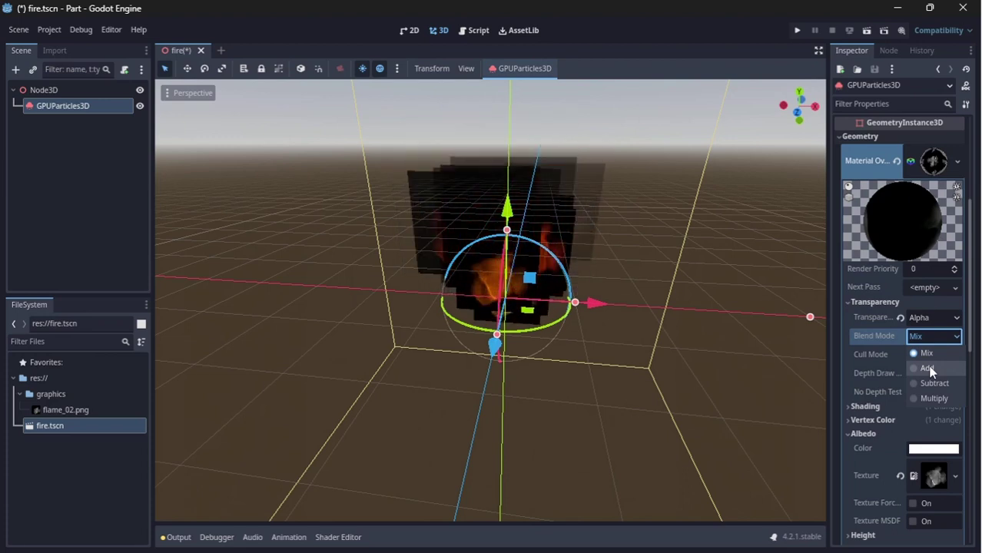
{"action": "left_click", "coordinate": [928, 369]}
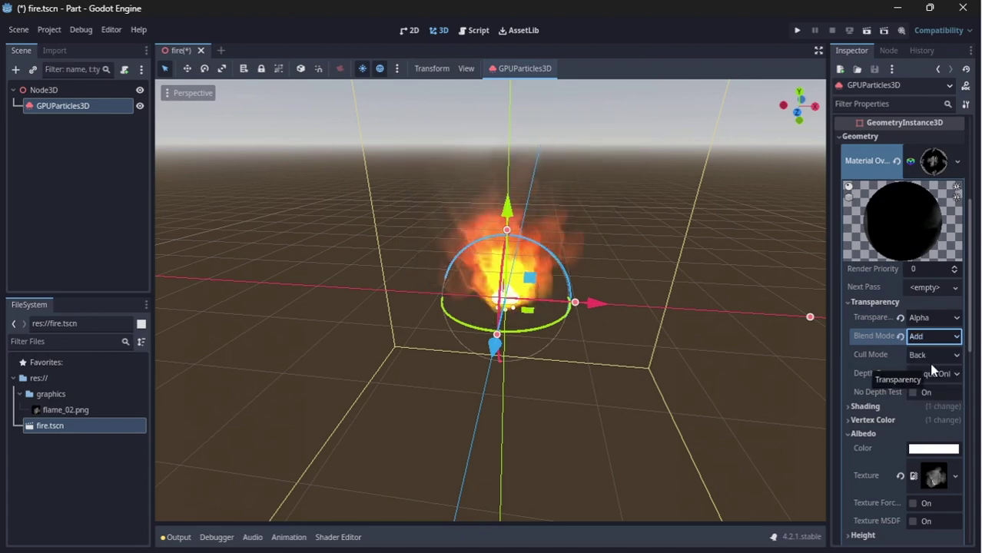
{"action": "left_click", "coordinate": [887, 304]}
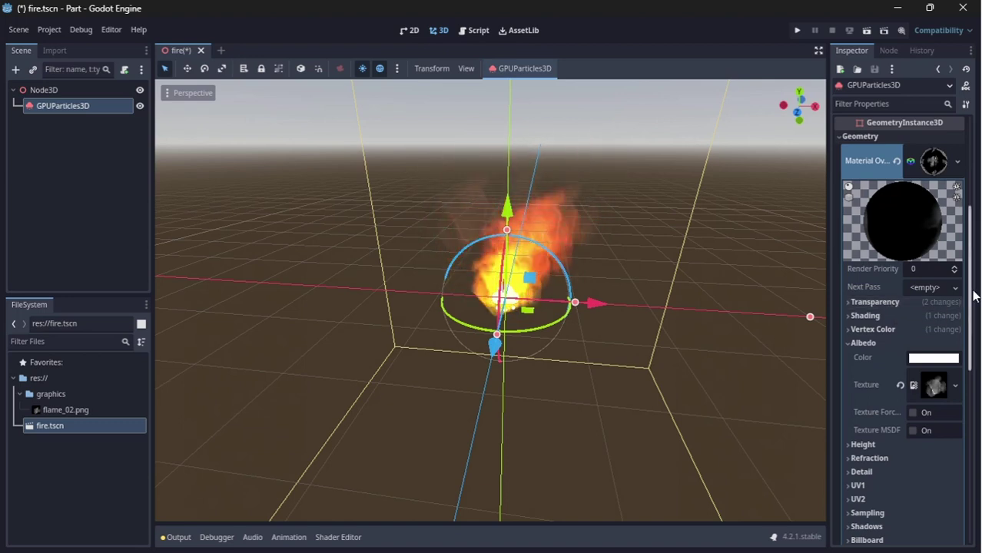
{"action": "scroll", "coordinate": [970, 307], "scroll_direction": "down", "scroll_amount": 3}
Set Billboard Mode to Particle Billboard and orbit to confirm the flame quads face the camera.
{"action": "left_click", "coordinate": [886, 446]}
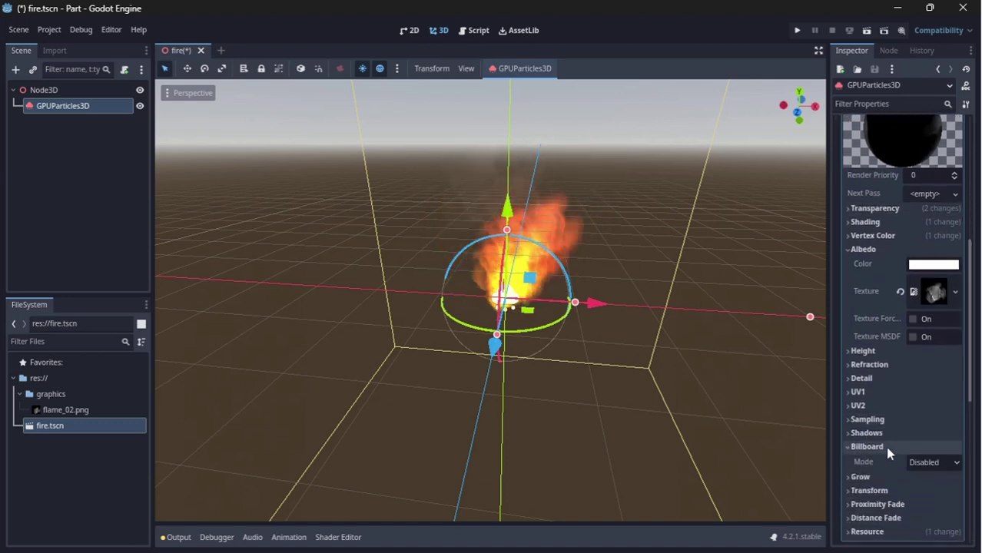
{"action": "scroll", "coordinate": [974, 335], "scroll_direction": "down", "scroll_amount": 2}
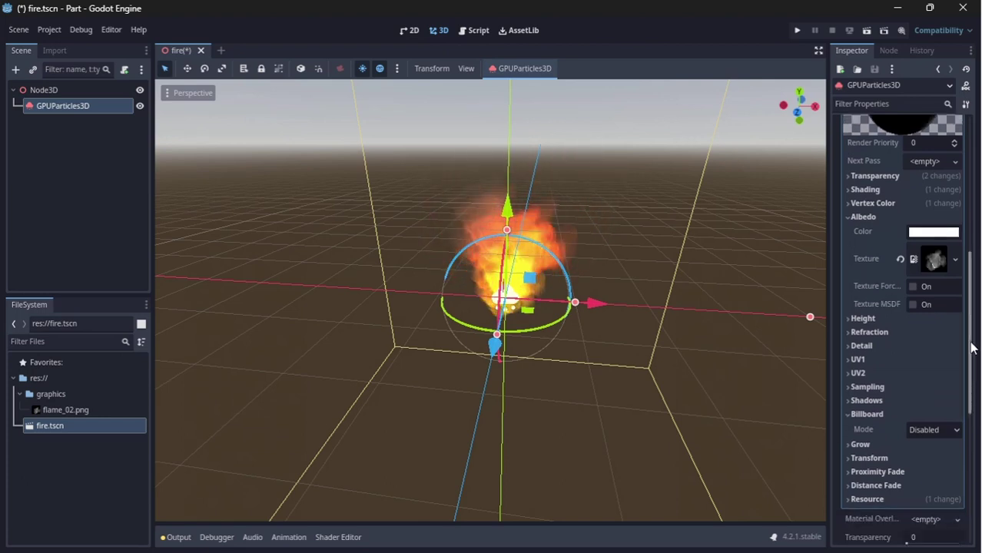
{"action": "left_click", "coordinate": [945, 424]}
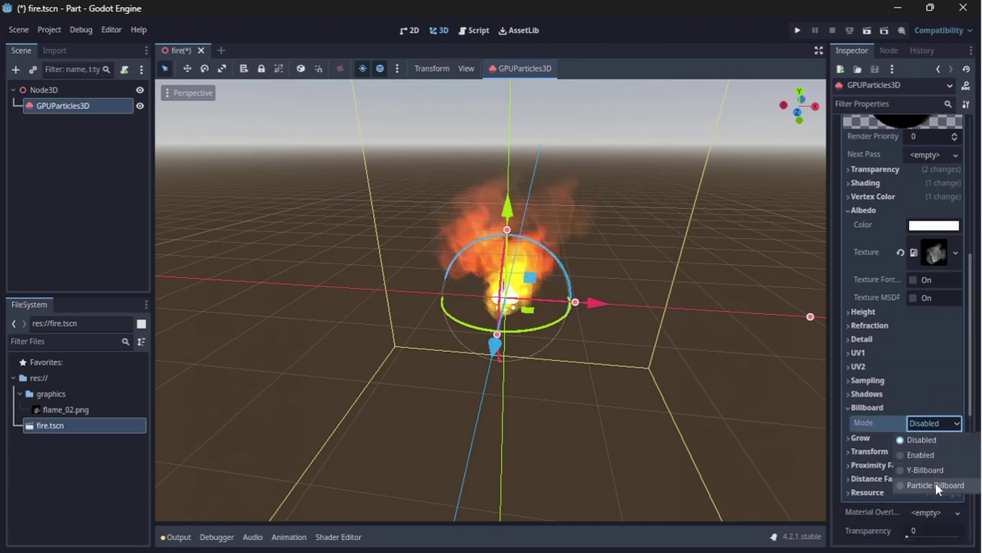
{"action": "key", "text": "Escape"}
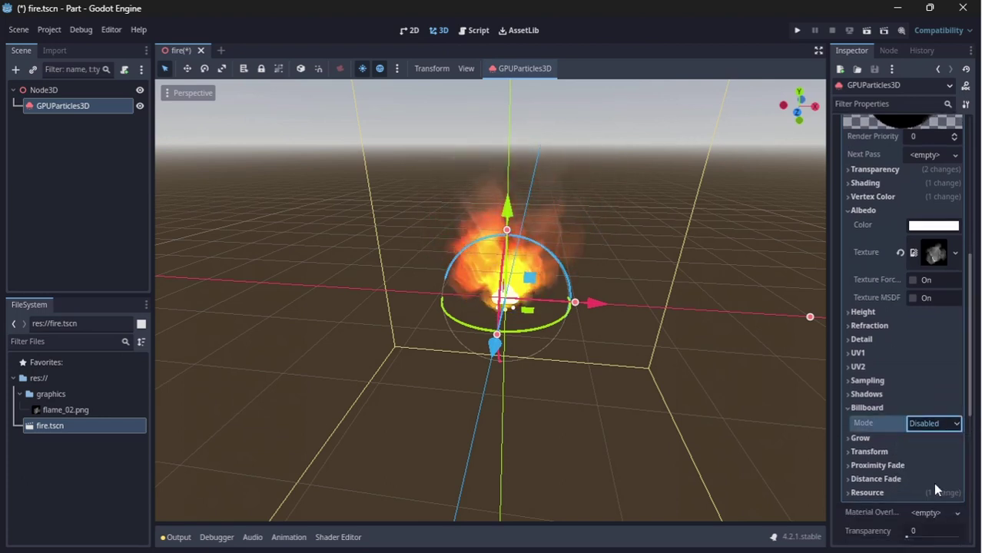
{"action": "left_click", "coordinate": [934, 488]}
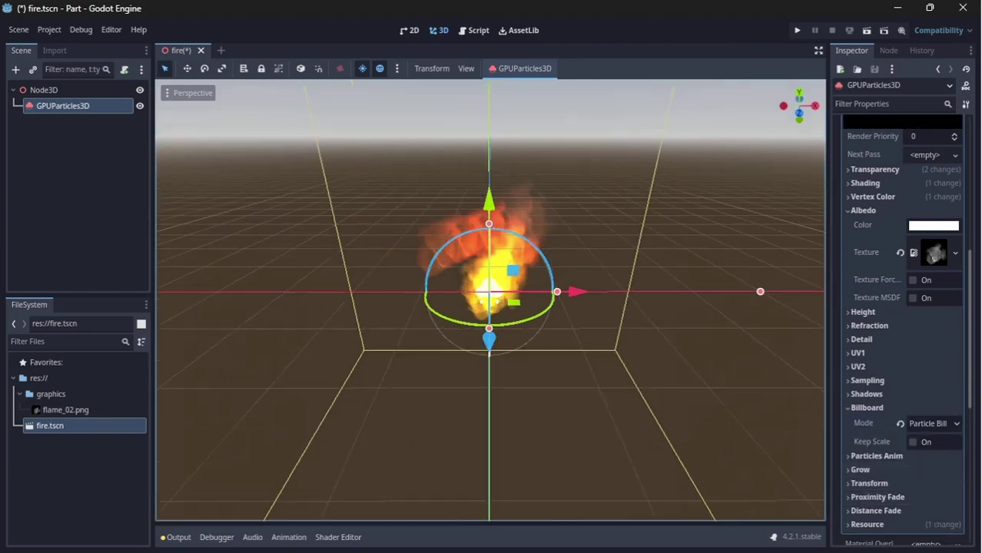
{"action": "mouse_move", "coordinate": [492, 423]}
{"action": "middle_mouse_down"}
{"action": "mouse_move", "coordinate": [431, 415]}
{"action": "mouse_move", "coordinate": [630, 398]}
{"action": "middle_mouse_up"}
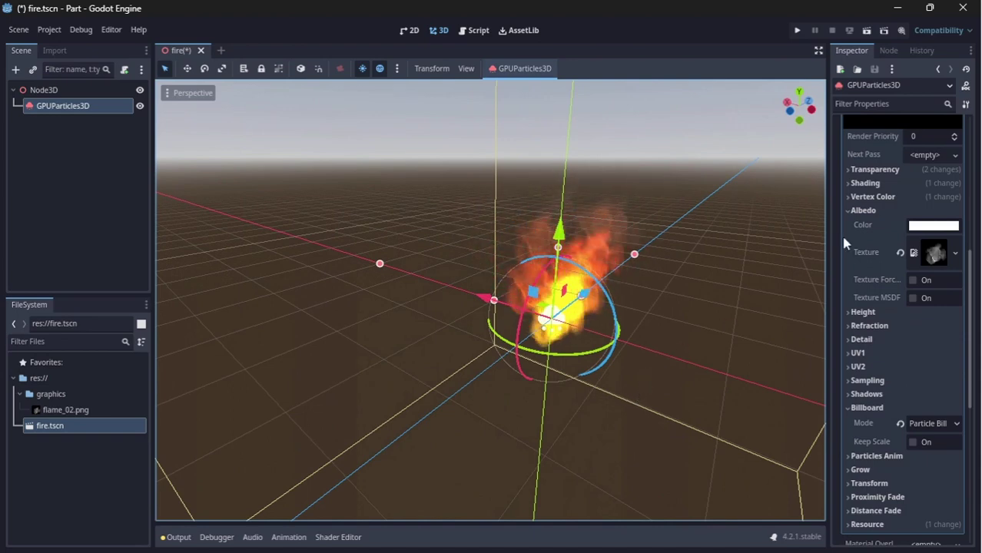
{"action": "left_click", "coordinate": [859, 211]}
In the process material's Spawn section, set the spawn Angle range to 0–360 degrees.
{"action": "left_click", "coordinate": [866, 320]}
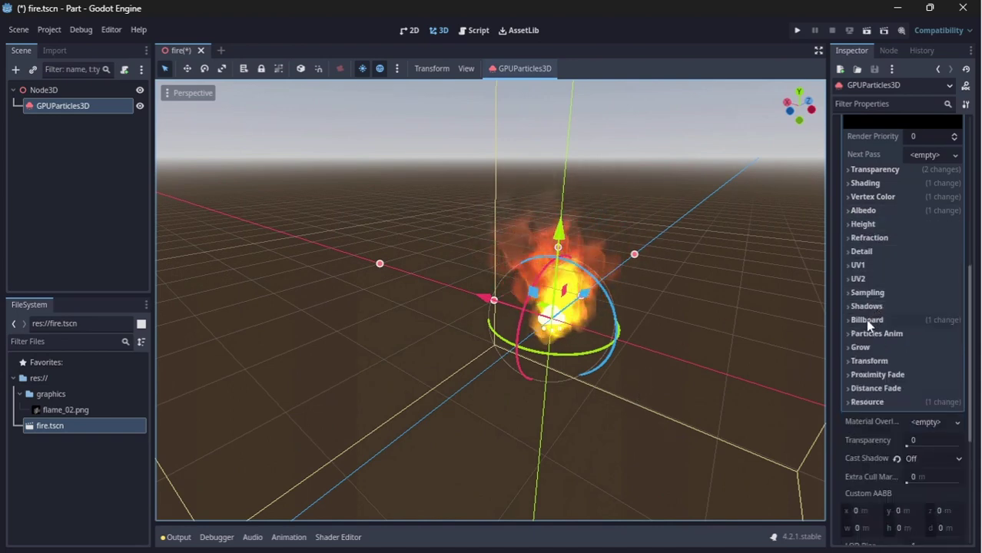
{"action": "left_click_drag", "start_coordinate": [973, 298], "coordinate": [973, 229]}
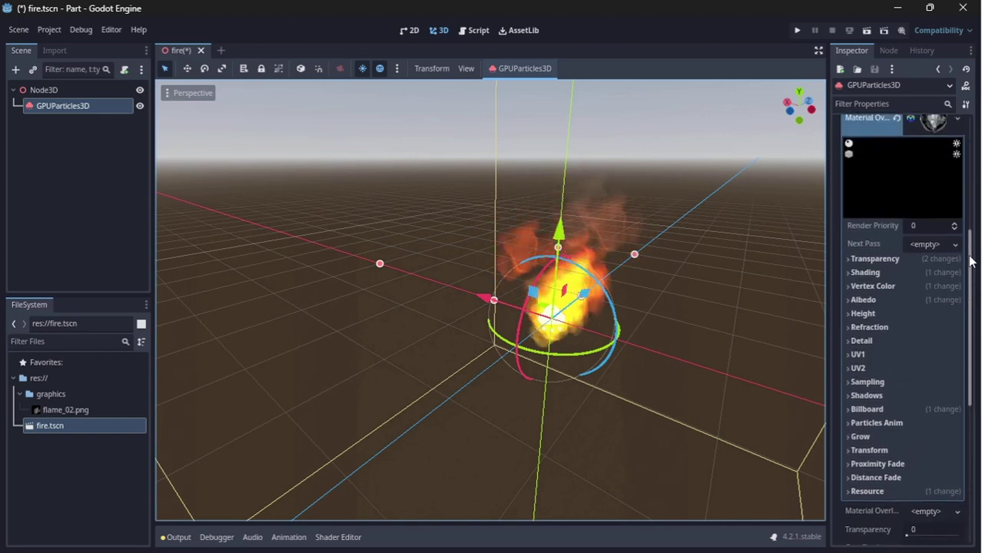
{"action": "left_click", "coordinate": [934, 192]}
{"action": "left_click", "coordinate": [876, 168]}
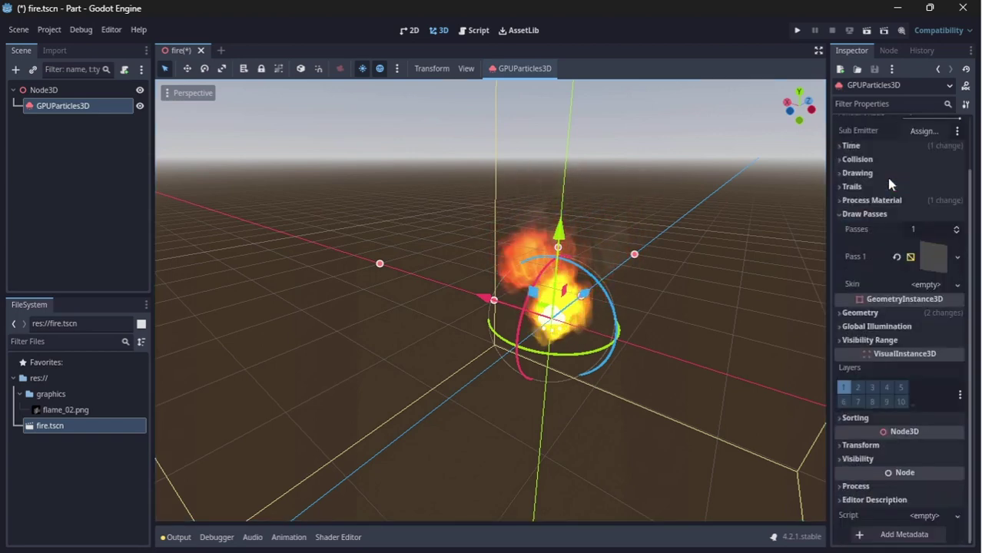
{"action": "left_click", "coordinate": [884, 213]}
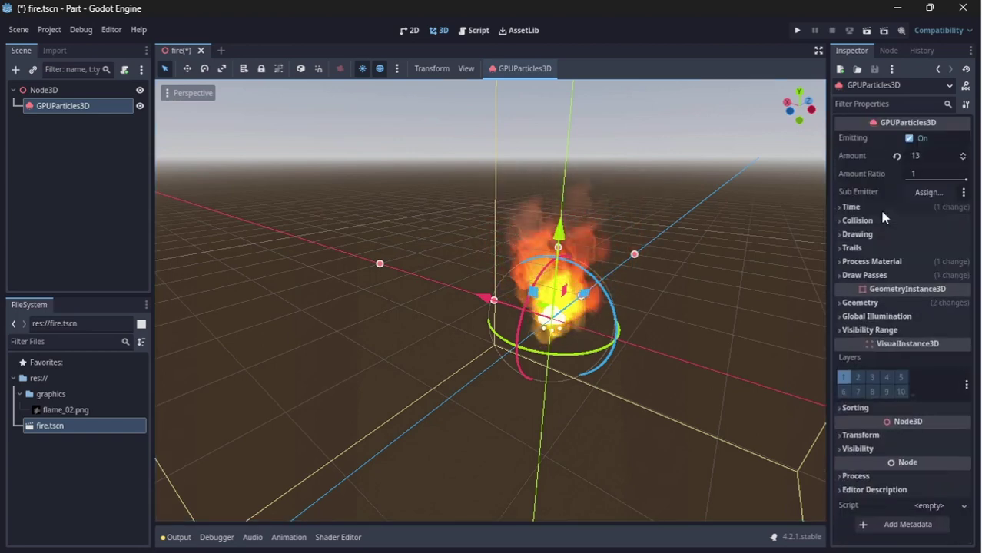
{"action": "left_click", "coordinate": [892, 262]}
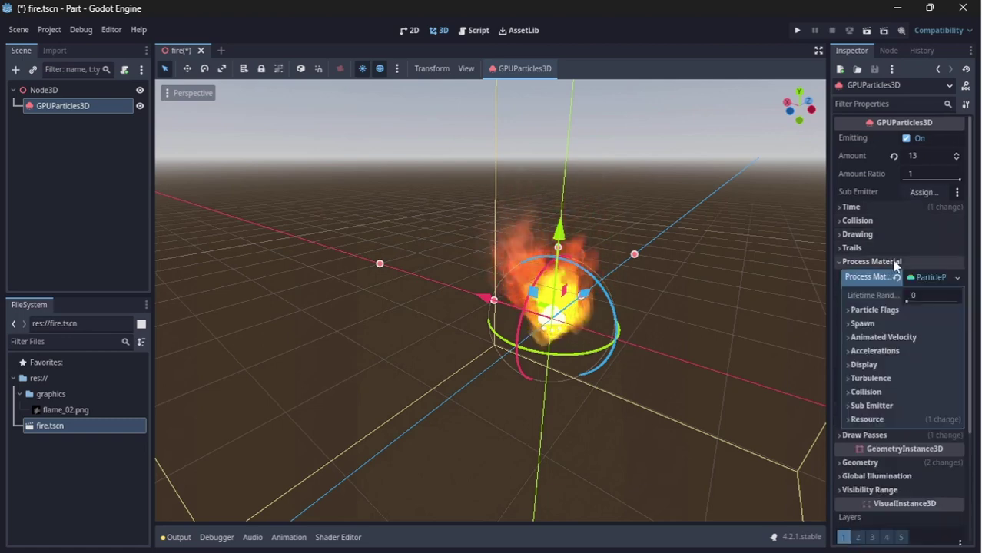
{"action": "left_click", "coordinate": [898, 326]}
{"action": "left_click", "coordinate": [882, 353]}
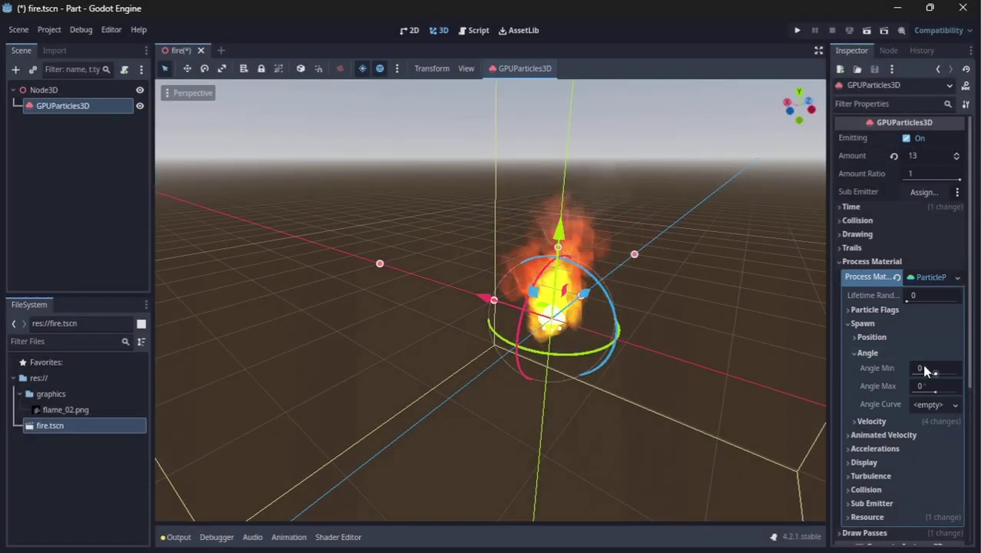
{"action": "left_click", "coordinate": [927, 387]}
{"action": "type", "text": "3"}
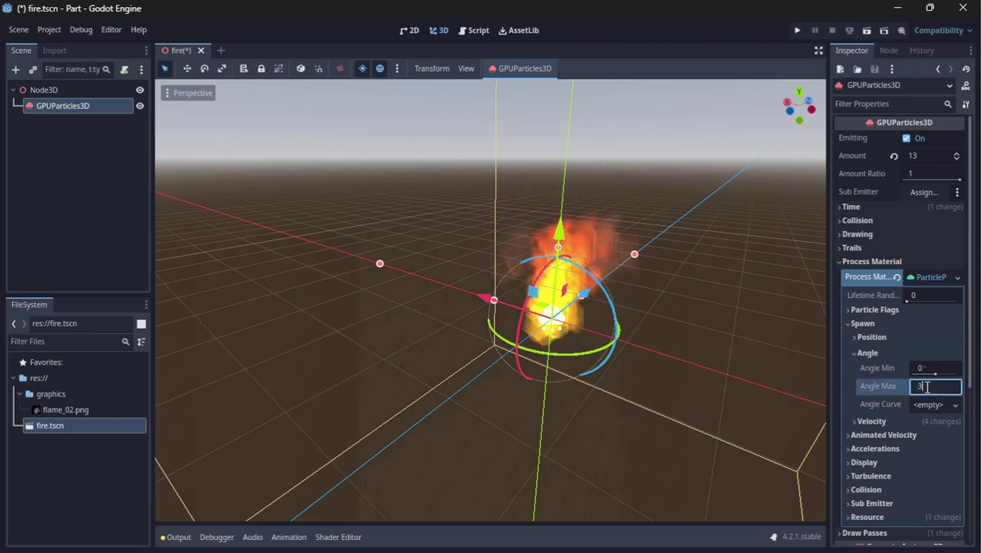
{"action": "type", "text": "60"}
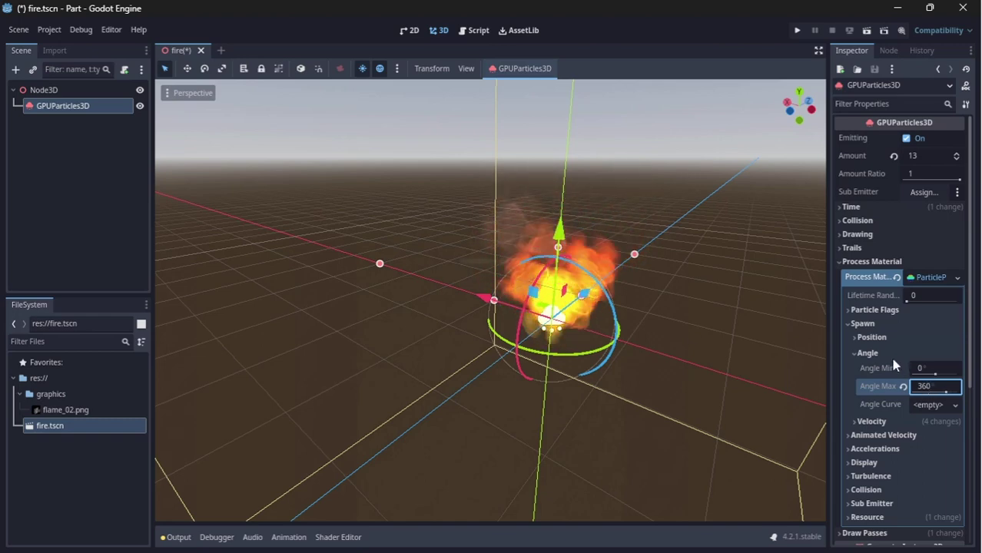
Make the new emitter's Draw Pass 1 mesh a new CapsuleMesh.
{"action": "left_click", "coordinate": [888, 355]}
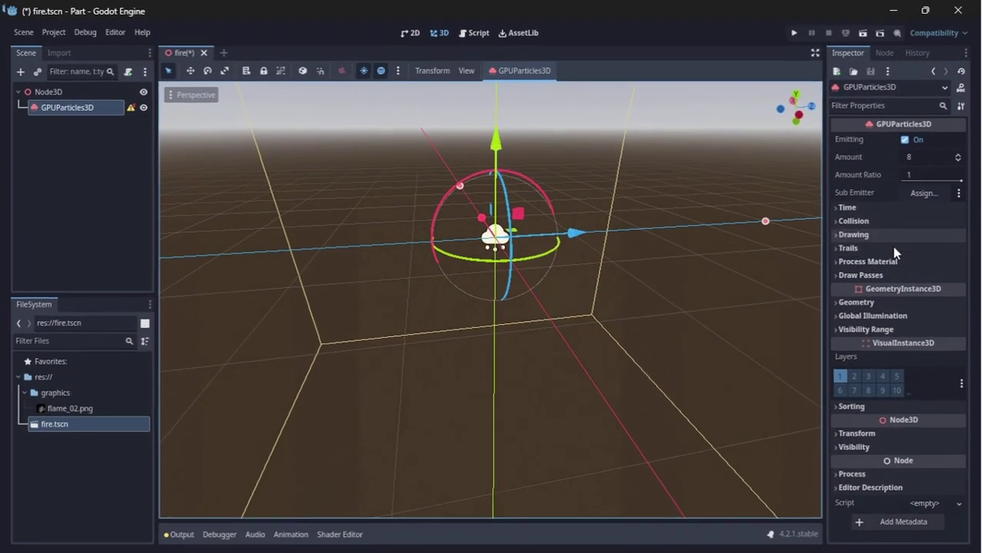
{"action": "left_click", "coordinate": [886, 275]}
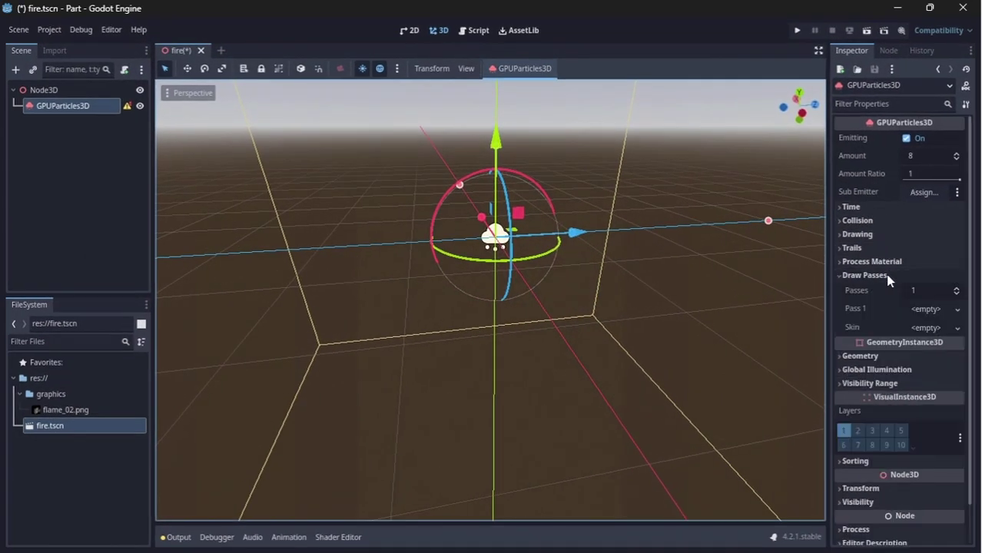
{"action": "left_click", "coordinate": [934, 307]}
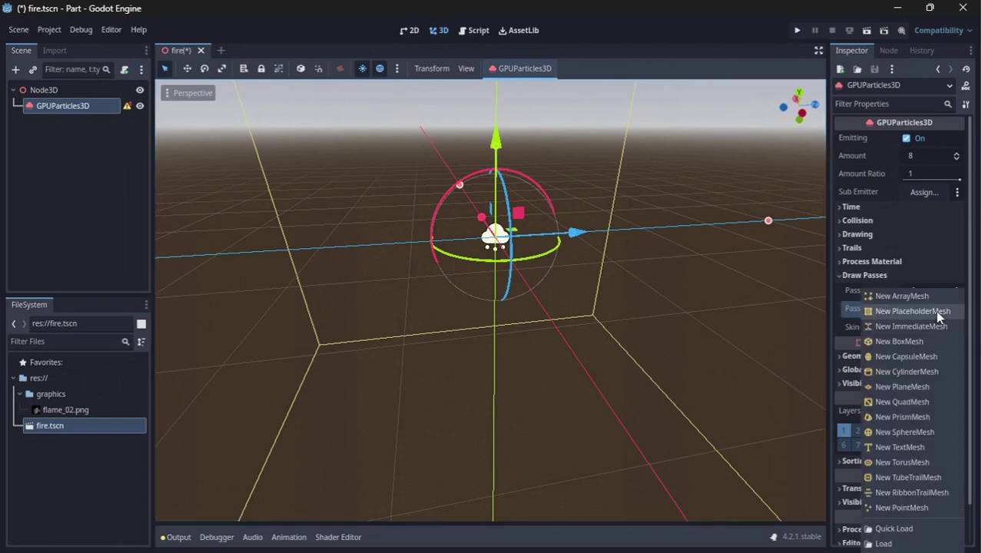
{"action": "left_click", "coordinate": [923, 355]}
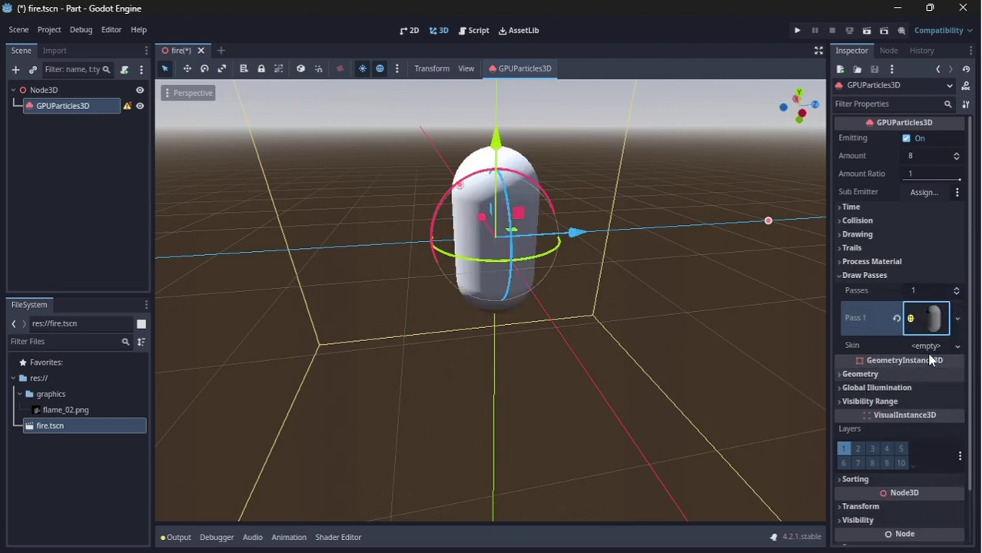
{"action": "left_click", "coordinate": [937, 326]}
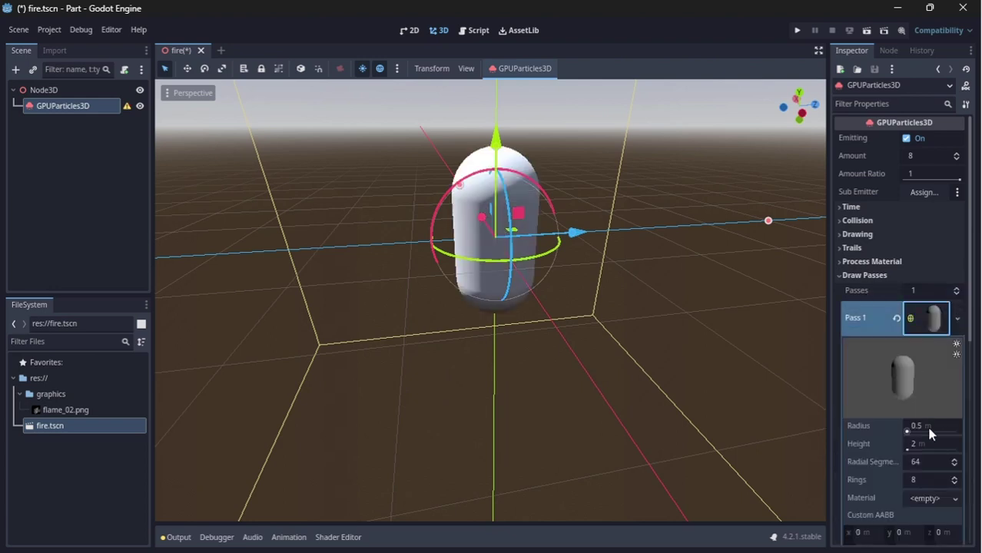
Size the capsule to radius about 0.04 m and height 0.4 m.
{"action": "left_click", "coordinate": [935, 433]}
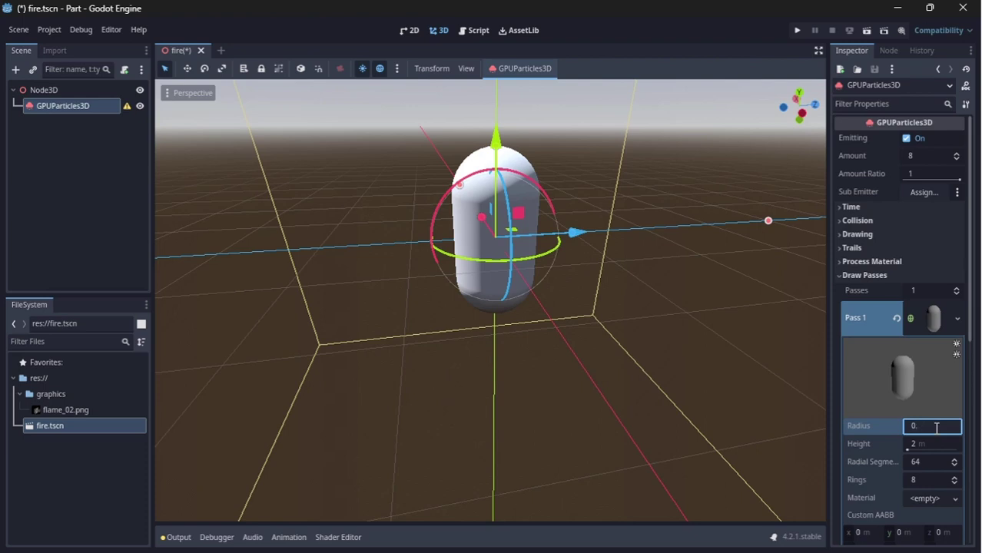
{"action": "type", "text": "1"}
{"action": "key", "text": "Return"}
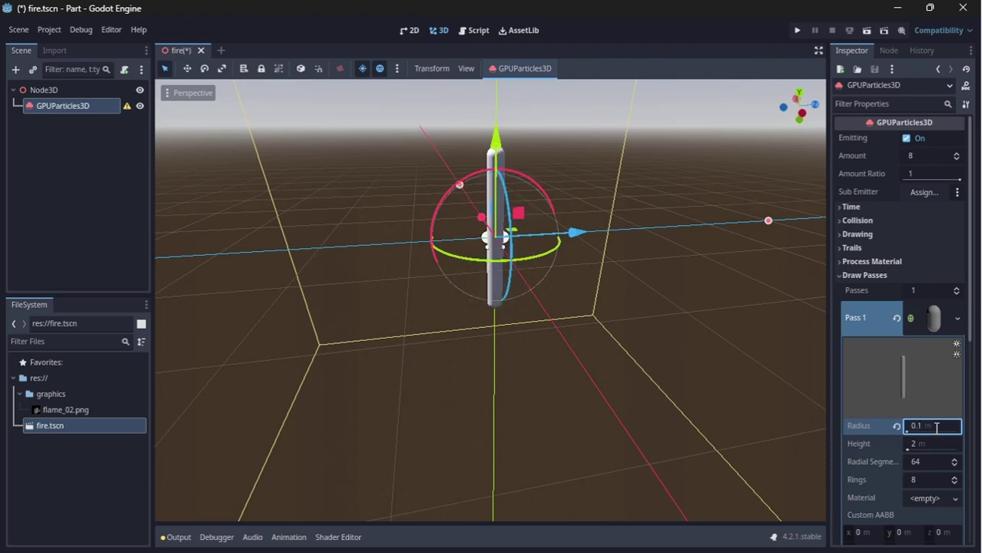
{"action": "left_click", "coordinate": [924, 445]}
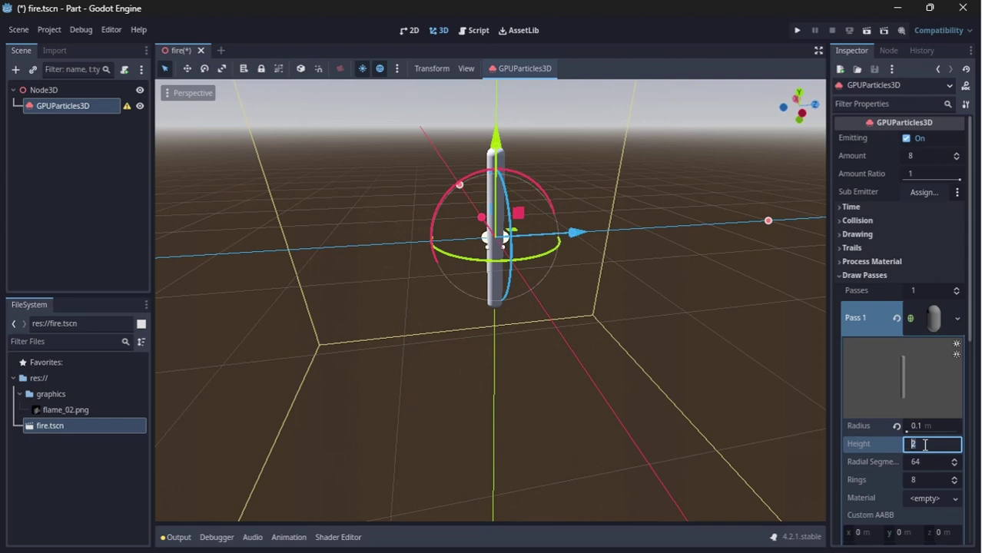
{"action": "type", "text": "0.4"}
{"action": "key", "text": "Return"}
{"action": "left_click_drag", "start_coordinate": [944, 431], "coordinate": [919, 431]}
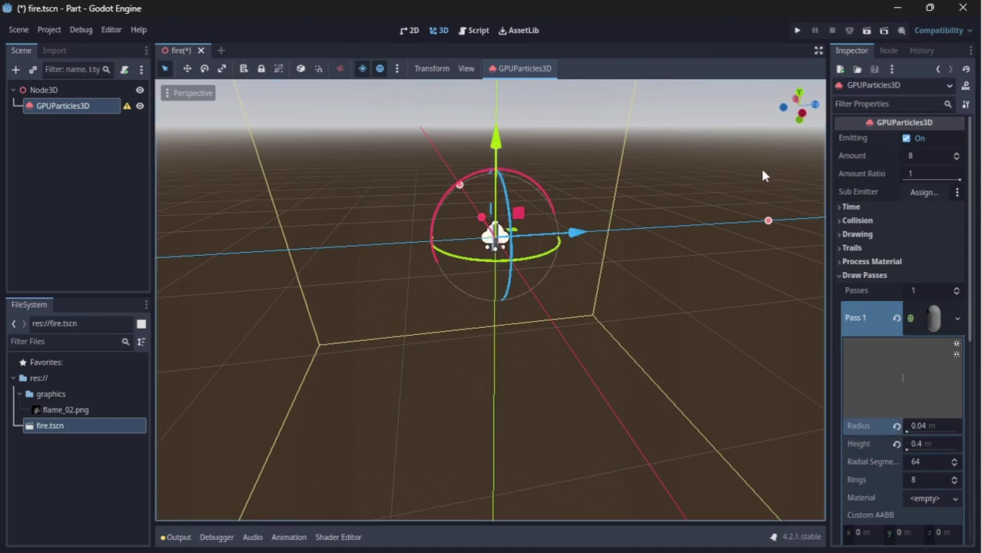
{"action": "left_click", "coordinate": [882, 277]}
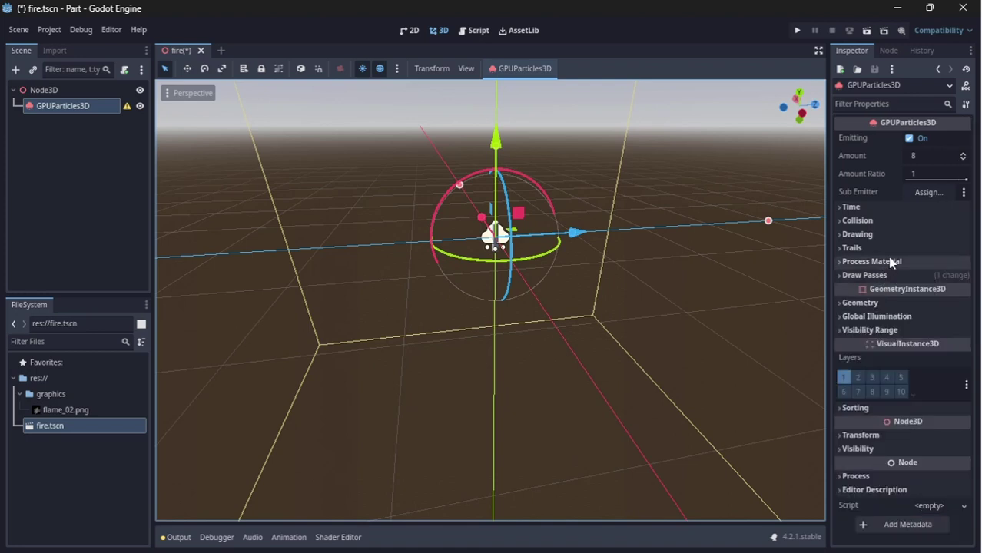
Add a new ParticleProcessMaterial and a new StandardMaterial3D override, with Cast Shadow Off.
{"action": "left_click", "coordinate": [884, 262]}
{"action": "left_click", "coordinate": [957, 278]}
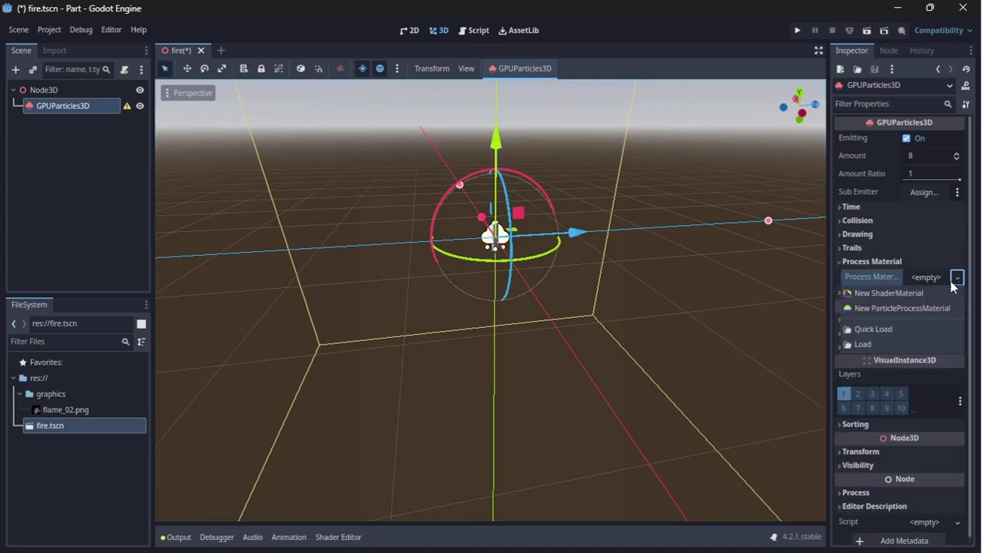
{"action": "left_click", "coordinate": [941, 308]}
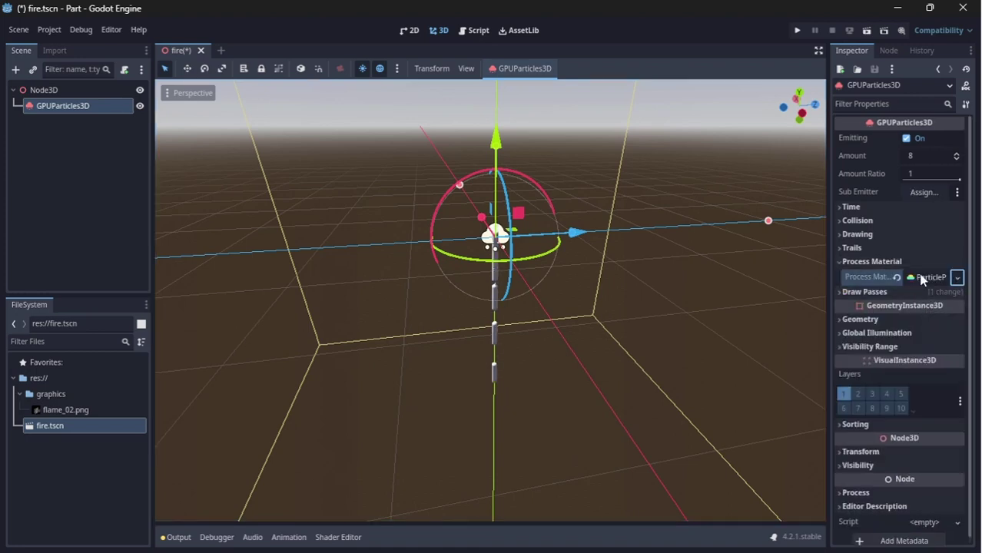
{"action": "left_click", "coordinate": [892, 318]}
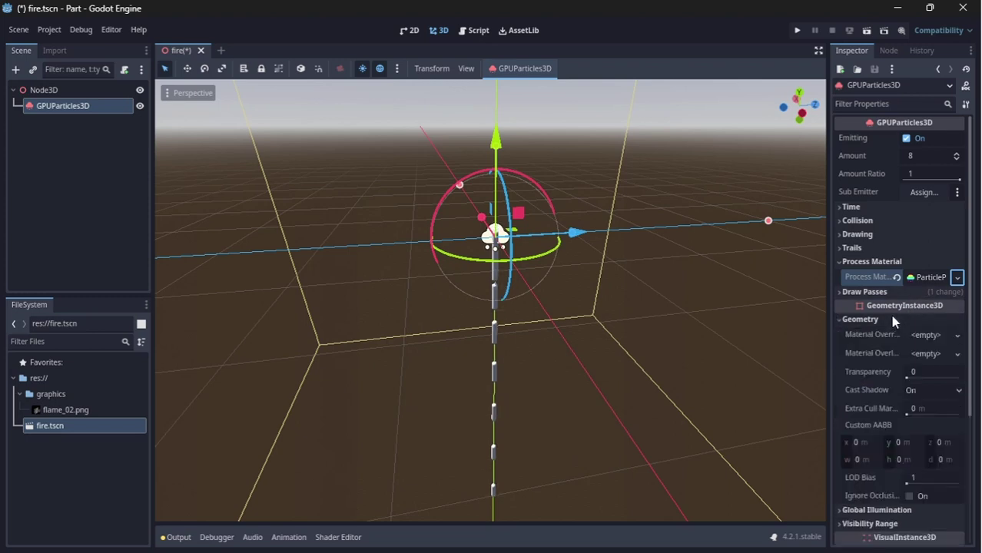
{"action": "left_click", "coordinate": [956, 335]}
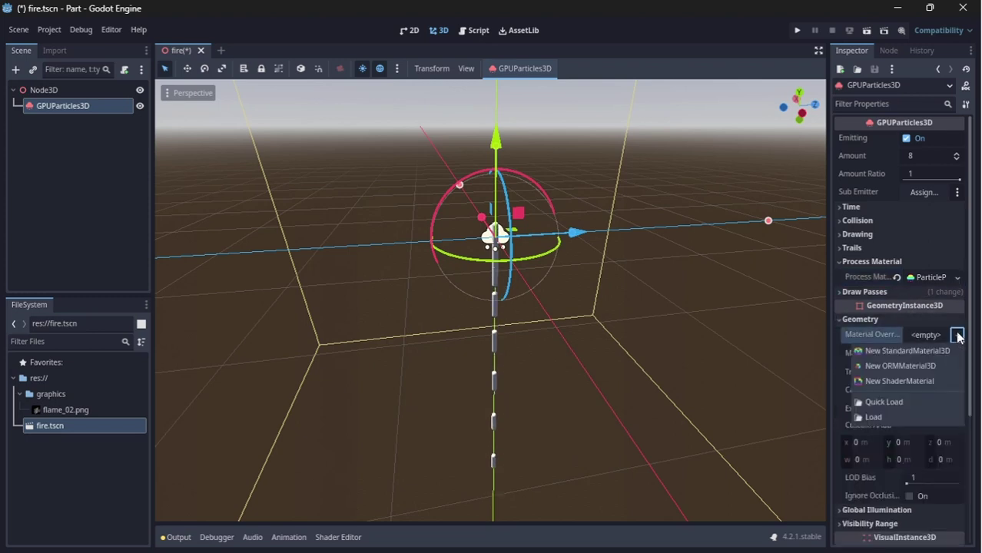
{"action": "left_click", "coordinate": [921, 351]}
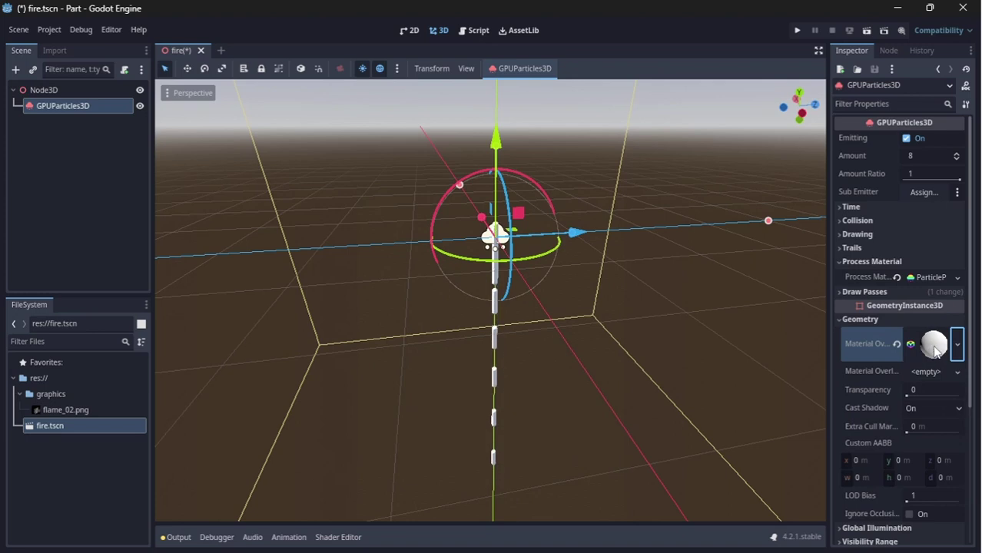
{"action": "left_click", "coordinate": [926, 408]}
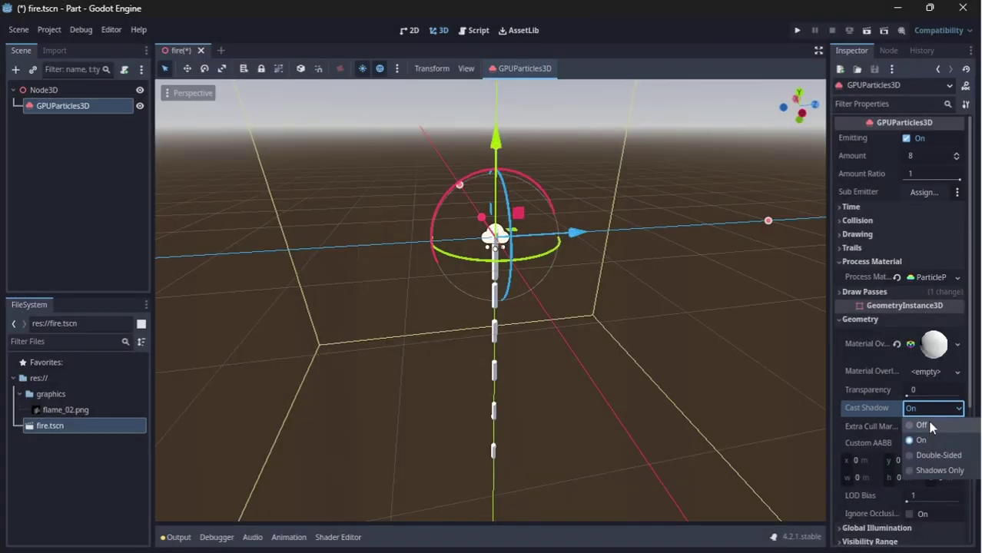
{"action": "left_click", "coordinate": [930, 425]}
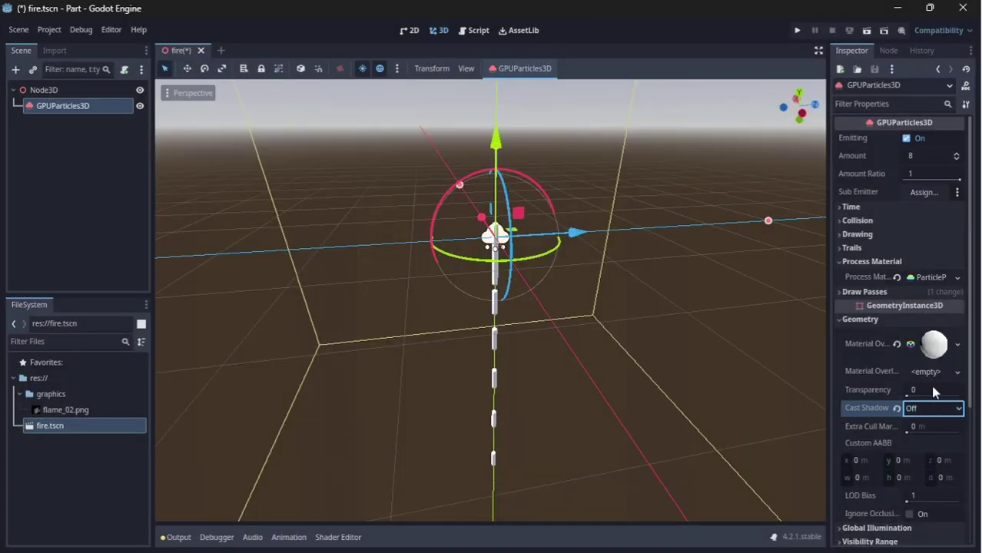
Set the override material's Transparency to Alpha and Vertex Color to Use as Albedo.
{"action": "left_click", "coordinate": [934, 346]}
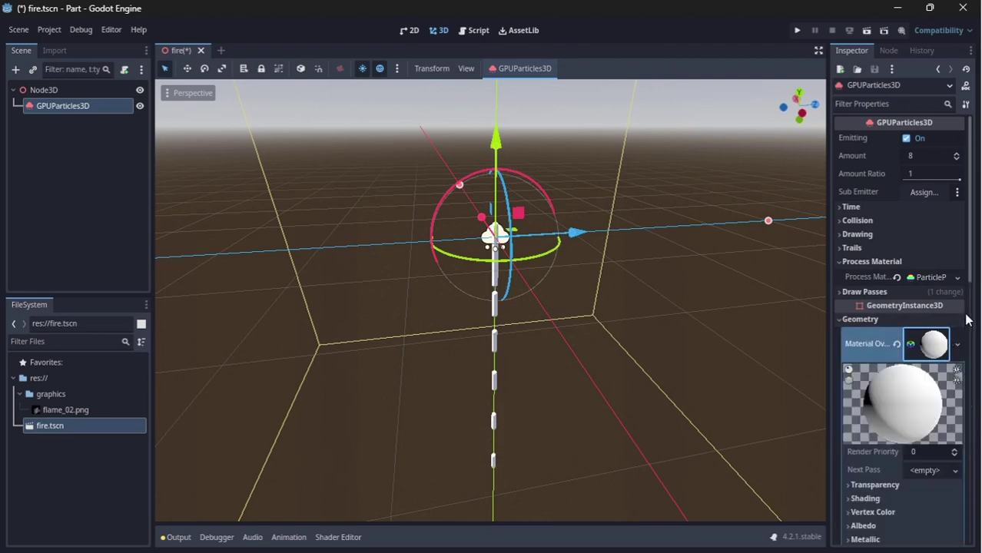
{"action": "scroll", "coordinate": [973, 331], "scroll_direction": "down", "scroll_amount": 5}
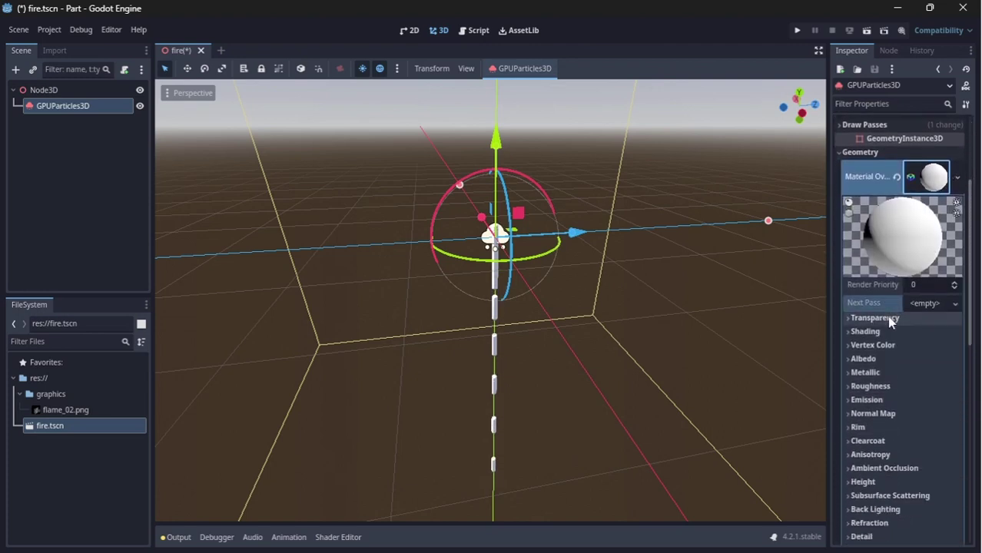
{"action": "left_click", "coordinate": [876, 317]}
{"action": "left_click", "coordinate": [927, 333]}
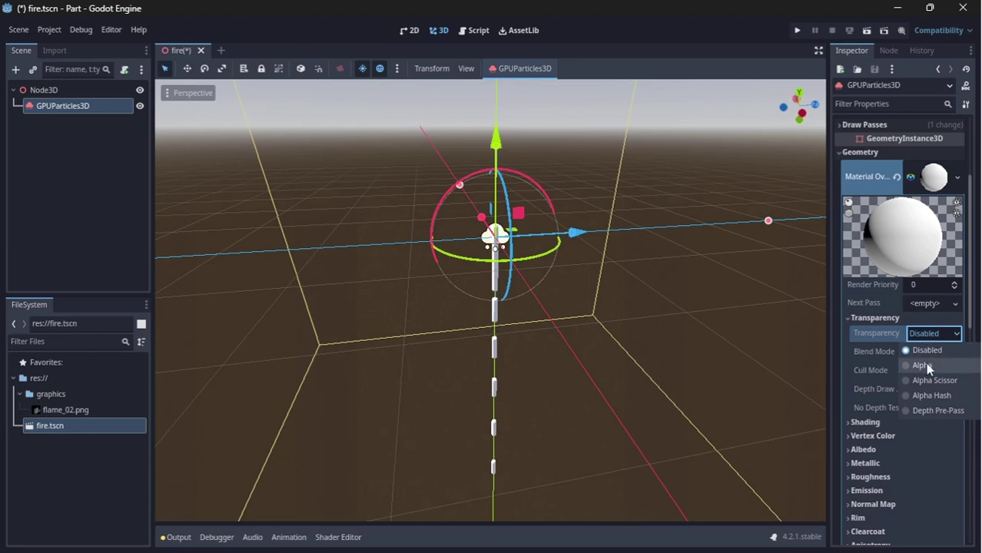
{"action": "left_click", "coordinate": [926, 363]}
{"action": "left_click", "coordinate": [883, 318]}
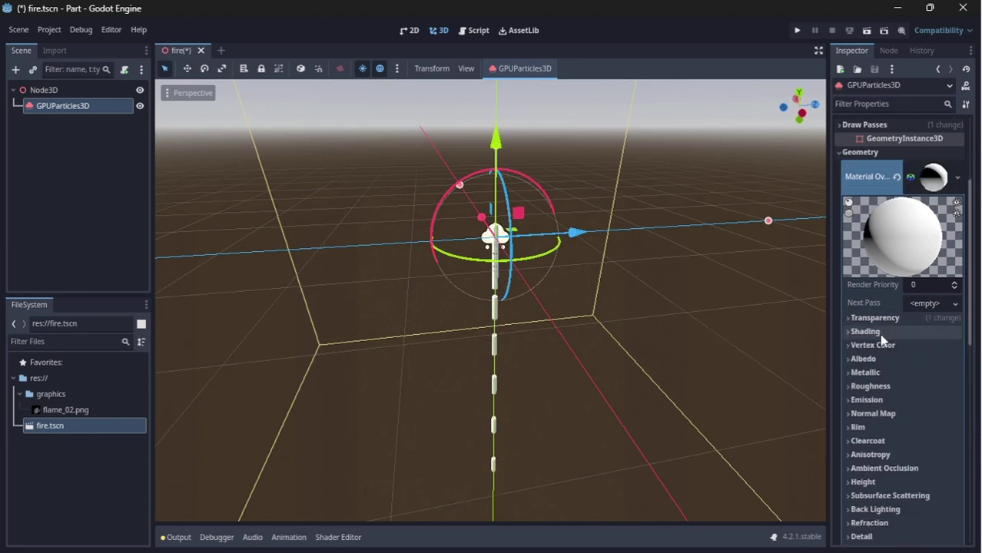
{"action": "left_click", "coordinate": [884, 345]}
{"action": "left_click", "coordinate": [914, 361]}
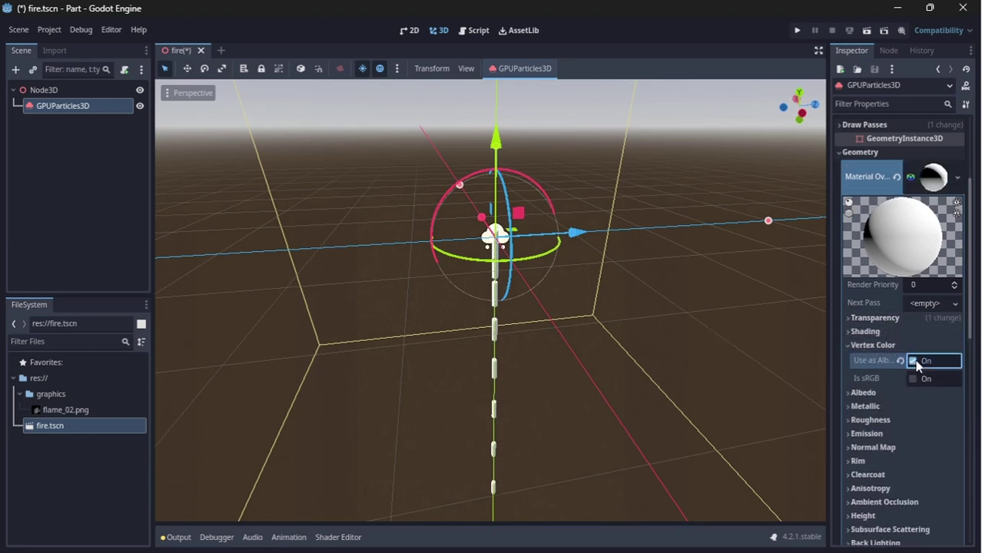
{"action": "left_click", "coordinate": [880, 347]}
{"action": "left_click_drag", "start_coordinate": [972, 308], "coordinate": [972, 271]}
{"action": "left_click", "coordinate": [910, 269]}
Set the process material's gravity Y value to 0.
{"action": "left_click", "coordinate": [897, 250]}
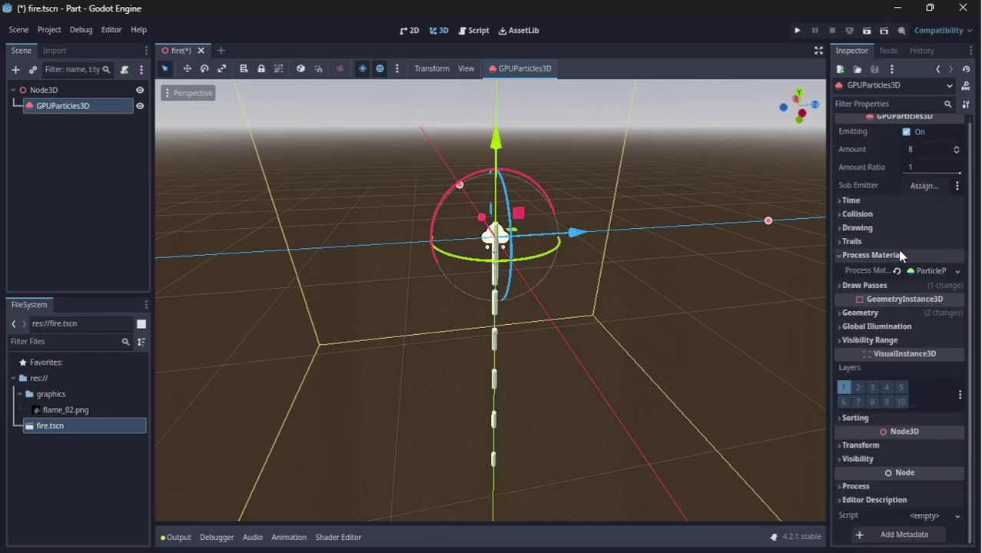
{"action": "left_click", "coordinate": [928, 271]}
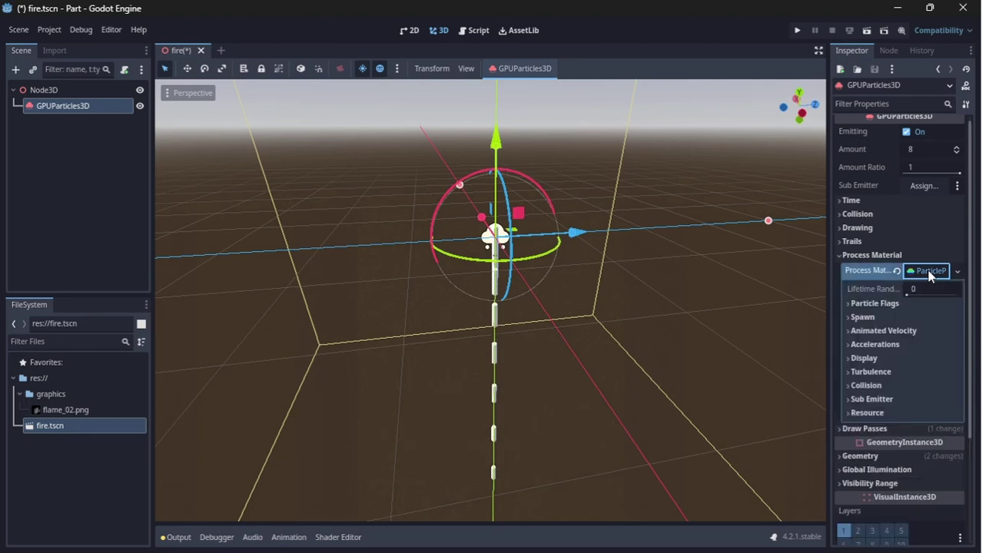
{"action": "left_click_drag", "start_coordinate": [972, 254], "coordinate": [972, 261]}
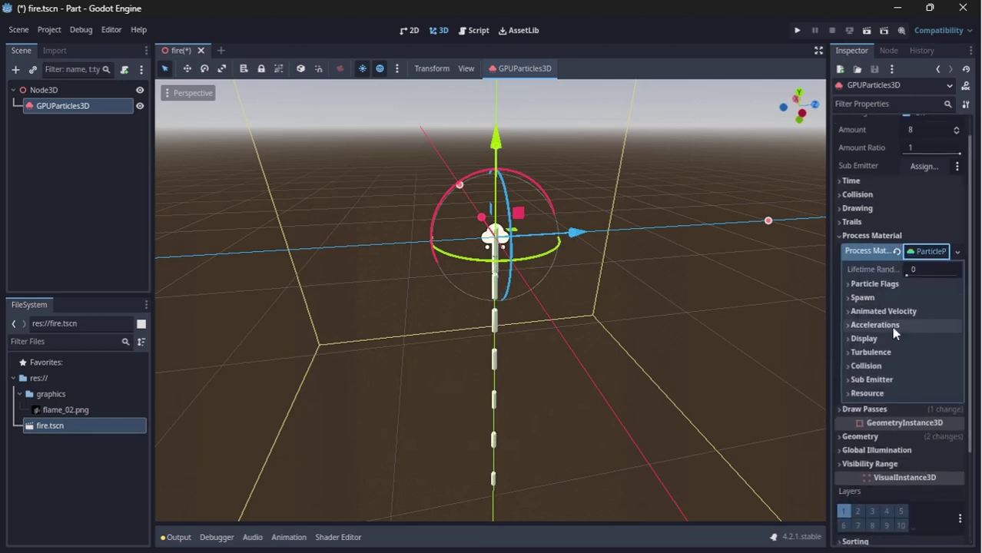
{"action": "left_click", "coordinate": [892, 325]}
{"action": "left_click", "coordinate": [884, 339]}
{"action": "left_click", "coordinate": [916, 370]}
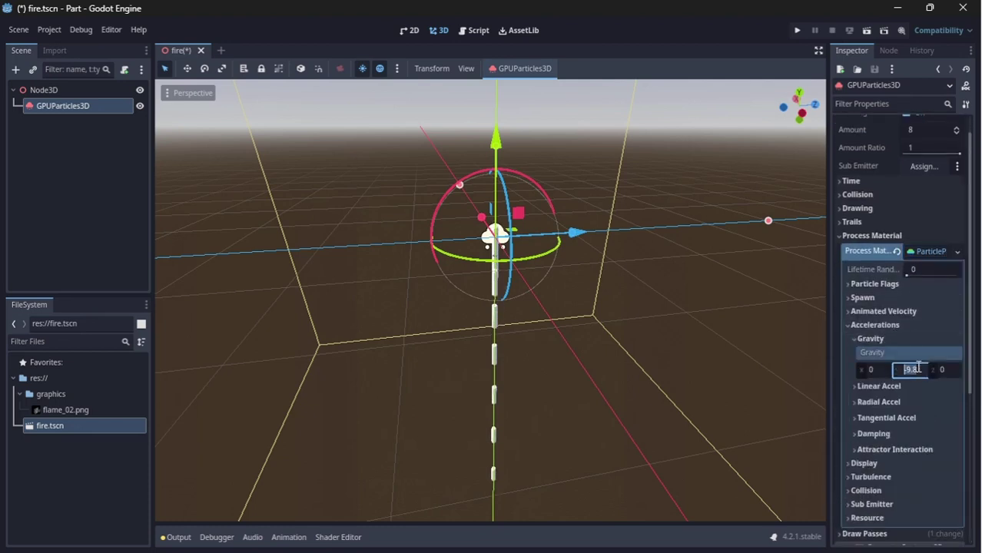
{"action": "type", "text": "0"}
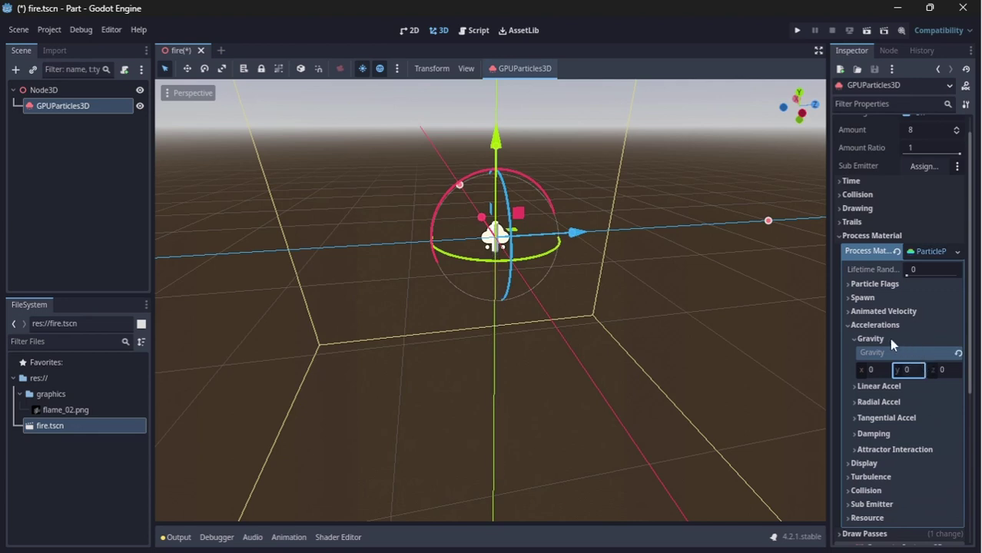
{"action": "left_click", "coordinate": [890, 338]}
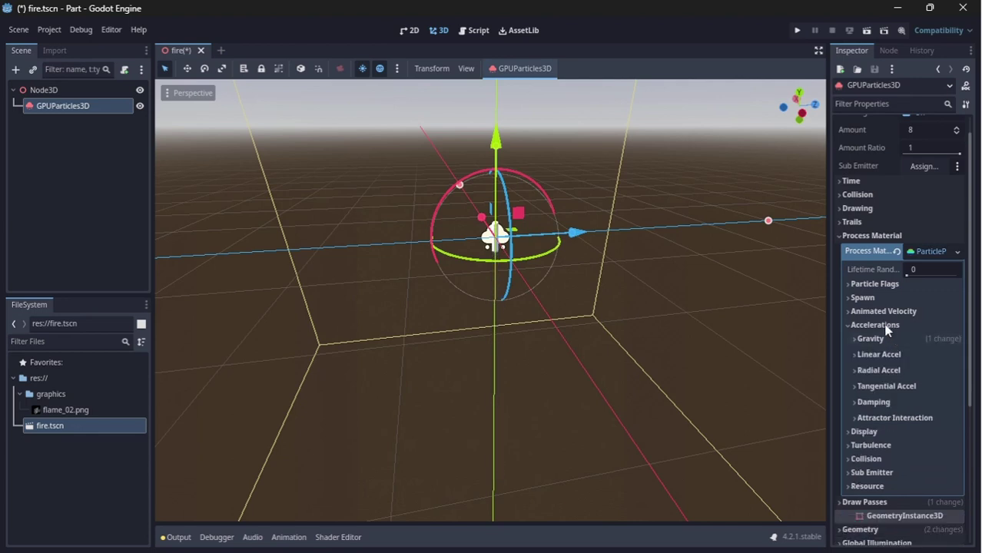
{"action": "left_click", "coordinate": [884, 325]}
Change the spawn emission shape to Box with a Y extent of 0.
{"action": "left_click", "coordinate": [883, 300]}
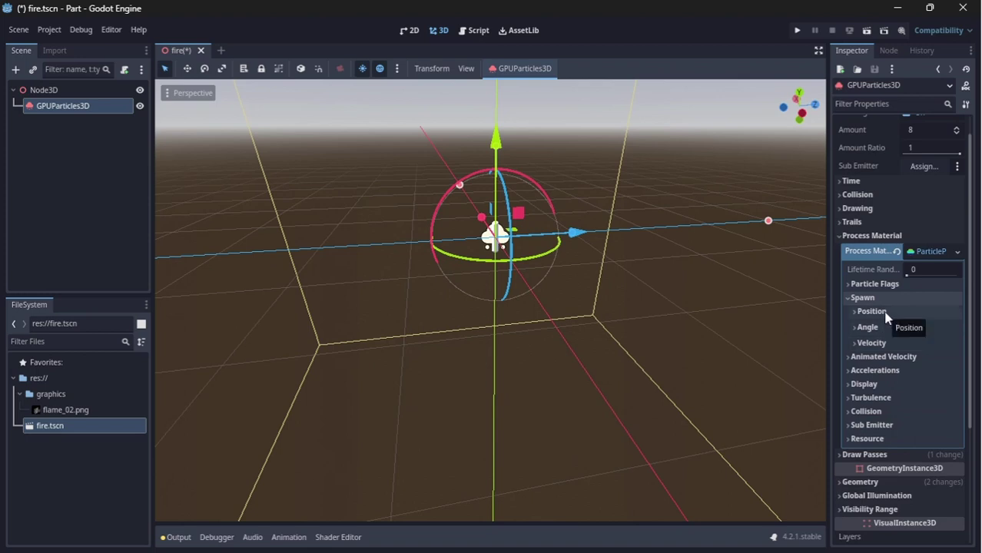
{"action": "left_click", "coordinate": [872, 311]}
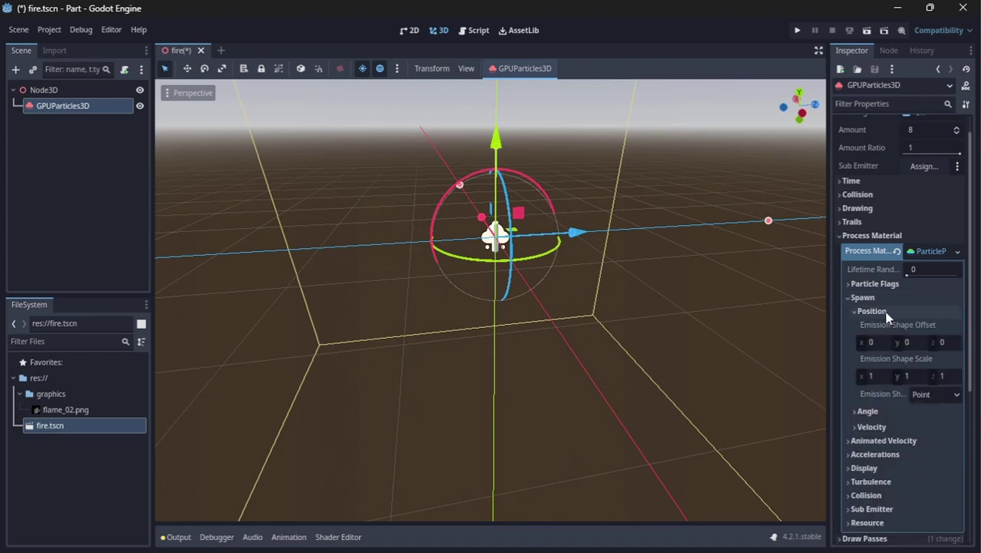
{"action": "left_click", "coordinate": [957, 395]}
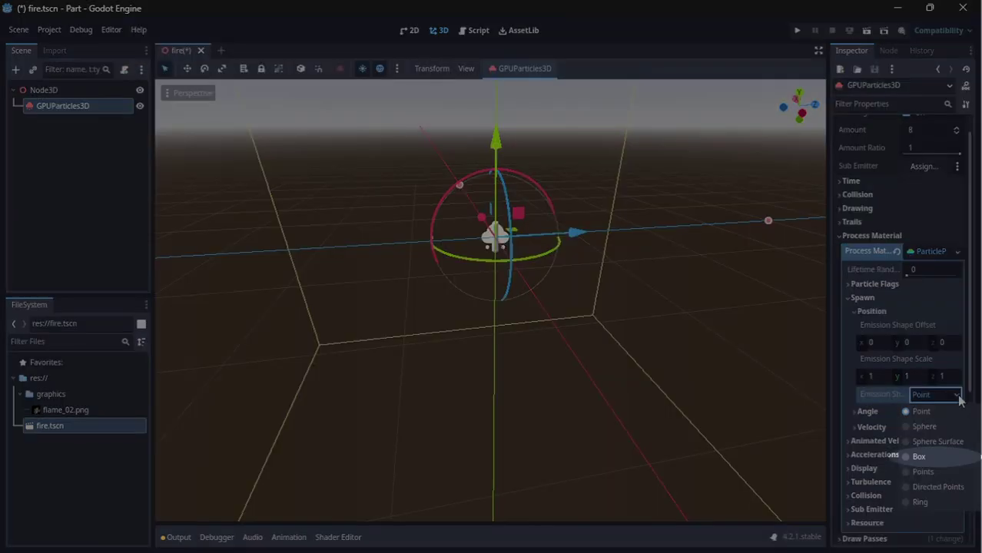
{"action": "left_click", "coordinate": [923, 456]}
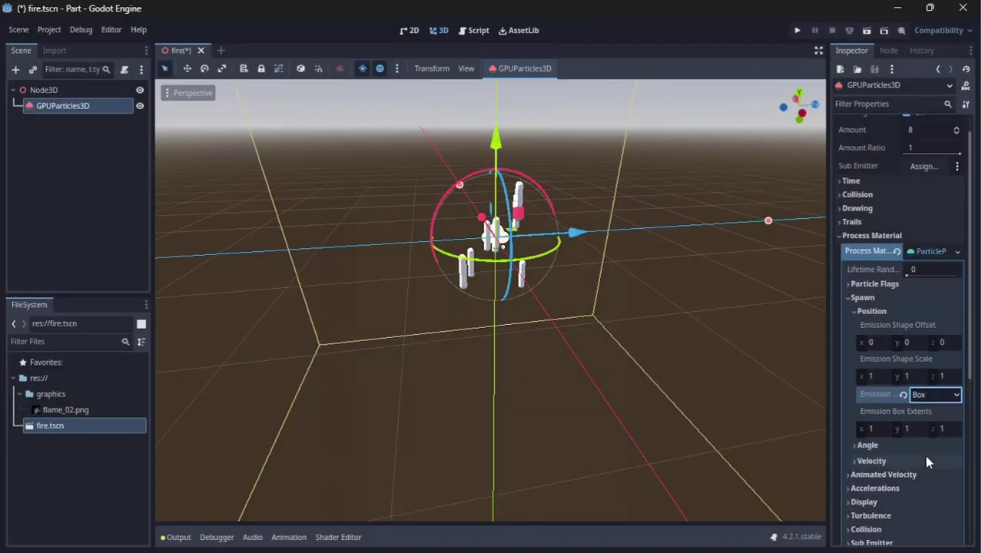
{"action": "left_click", "coordinate": [915, 429]}
{"action": "type", "text": "0"}
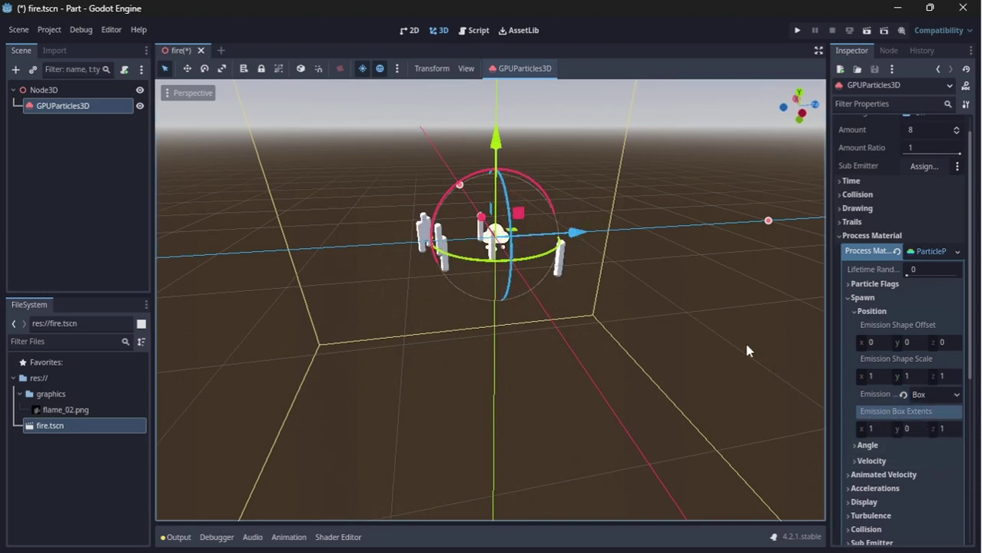
Raise the emitter along Y and set the box's X and Z extents to 3.
{"action": "scroll", "coordinate": [743, 340], "scroll_direction": "up", "scroll_amount": 1}
{"action": "middle_click_drag", "start_coordinate": [743, 340], "coordinate": [706, 312]}
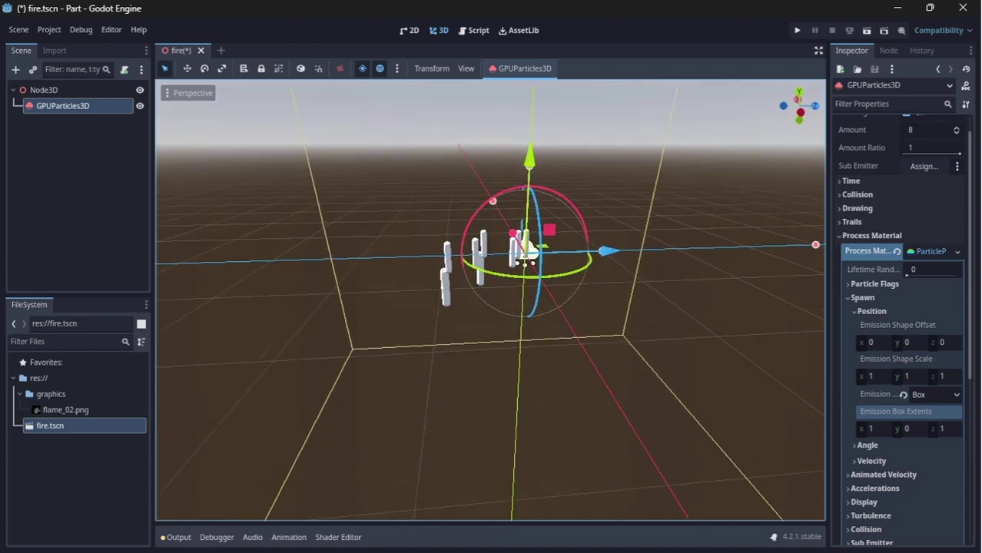
{"action": "left_click_drag", "start_coordinate": [540, 240], "coordinate": [532, 89]}
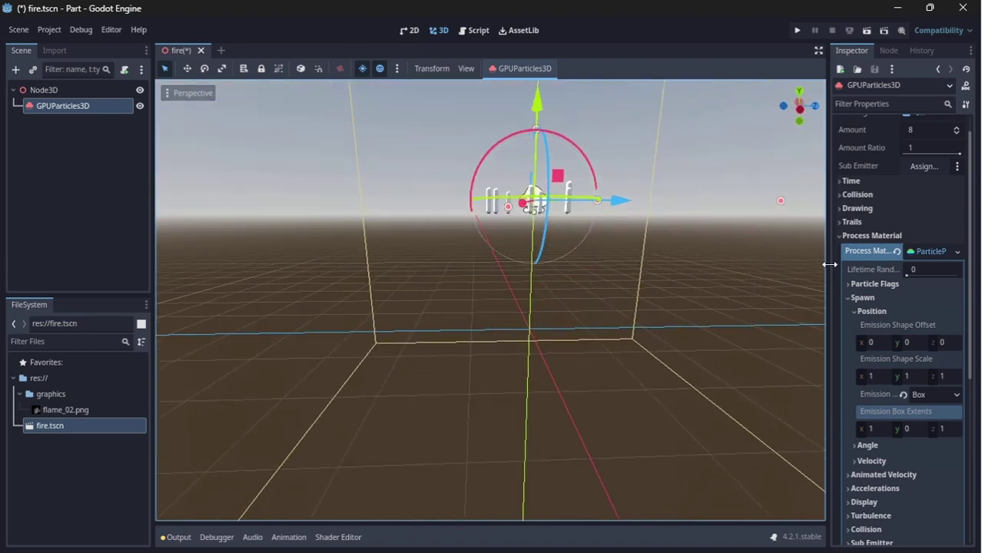
{"action": "left_click", "coordinate": [871, 429]}
{"action": "type", "text": "3"}
{"action": "key", "text": "Tab"}
{"action": "key", "text": "Tab"}
{"action": "type", "text": "2"}
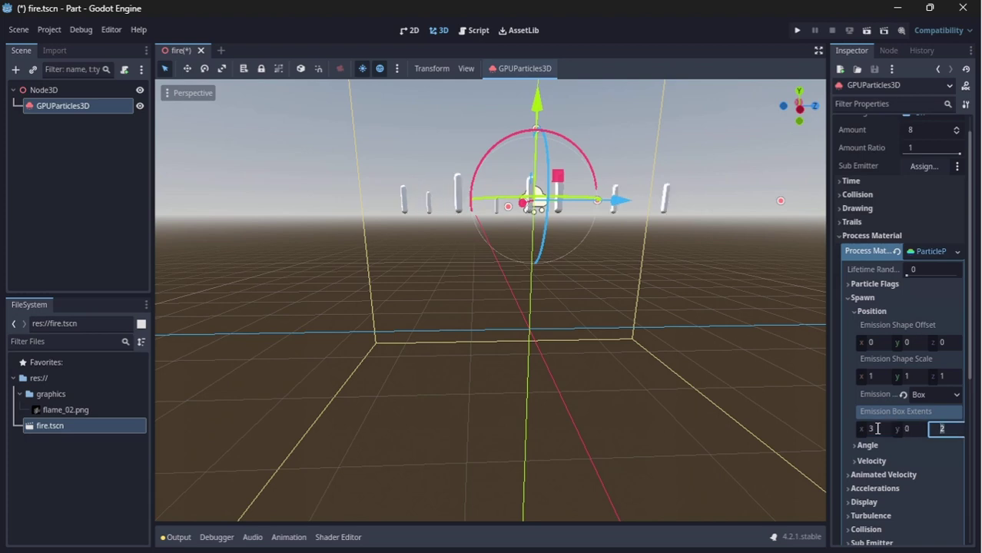
{"action": "type", "text": "3"}
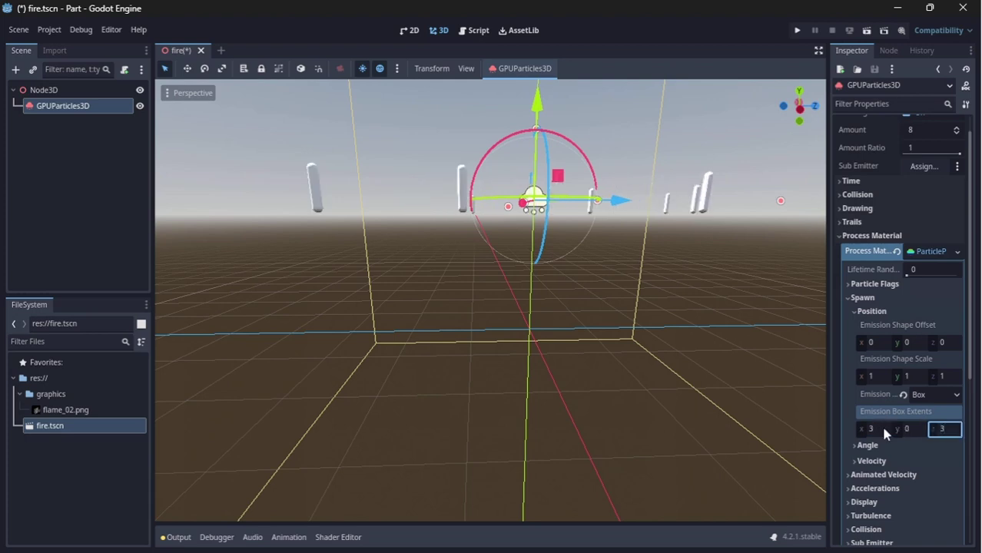
{"action": "left_click", "coordinate": [888, 312]}
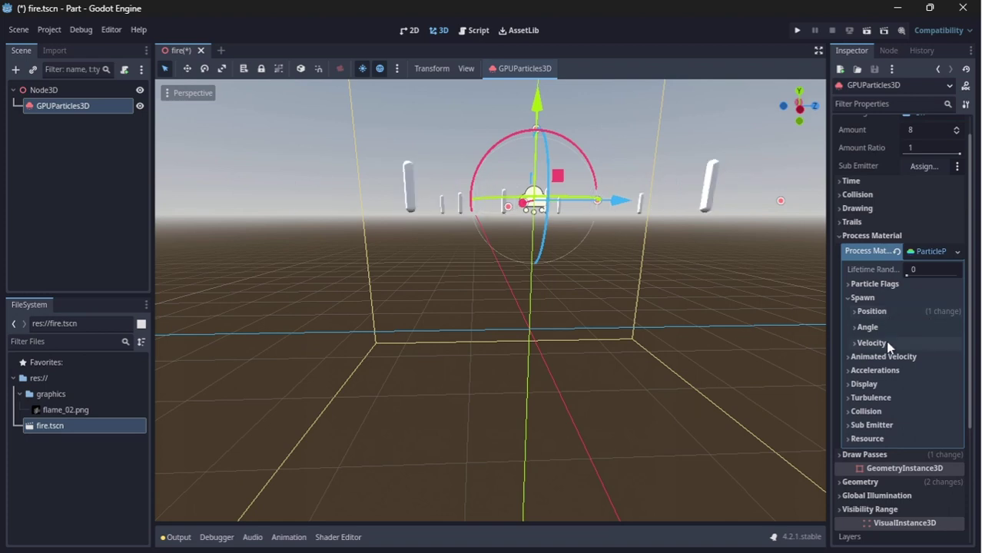
Point the spawn velocity direction straight down (0, -1, 0) with spread 0.
{"action": "left_click", "coordinate": [884, 343]}
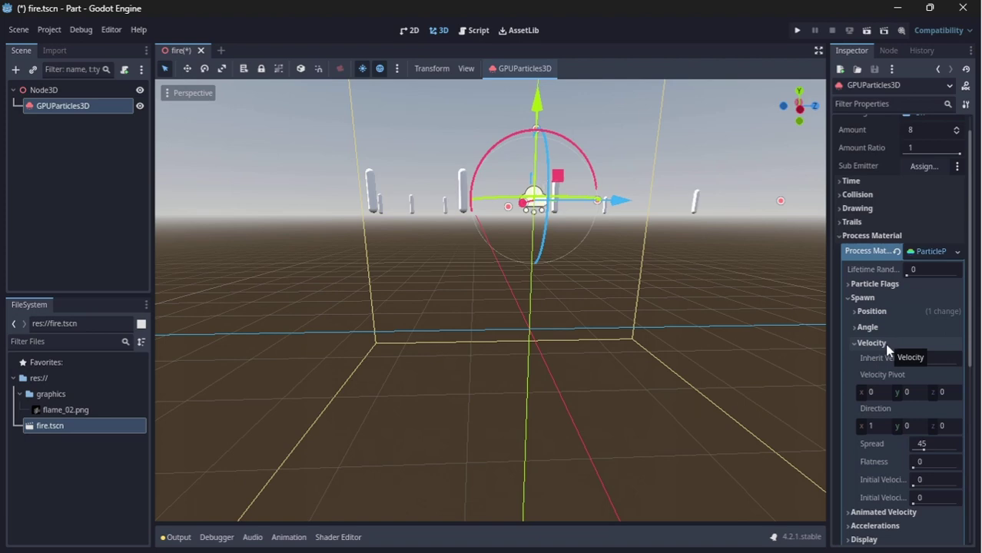
{"action": "left_click", "coordinate": [872, 426]}
{"action": "type", "text": "0"}
{"action": "key", "text": "Tab"}
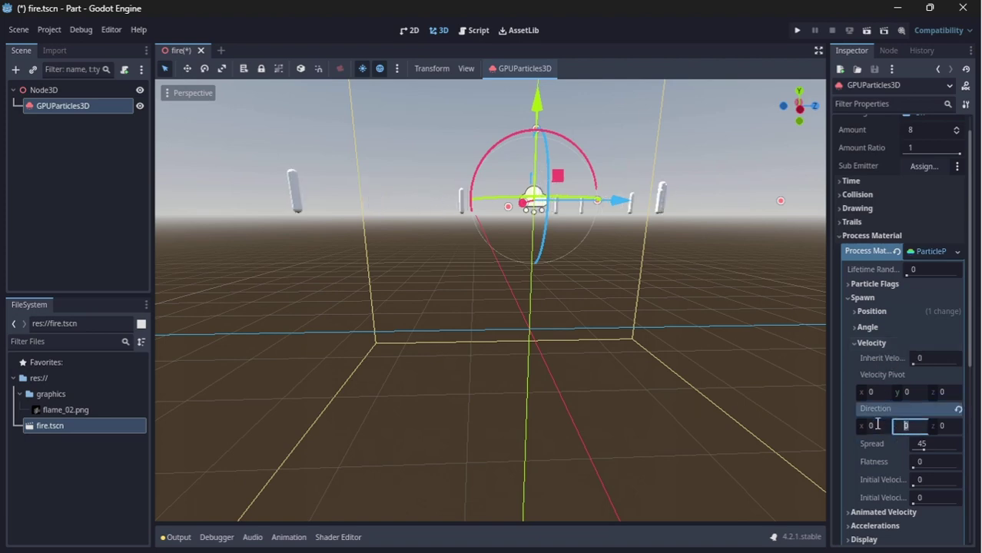
{"action": "type", "text": "-1"}
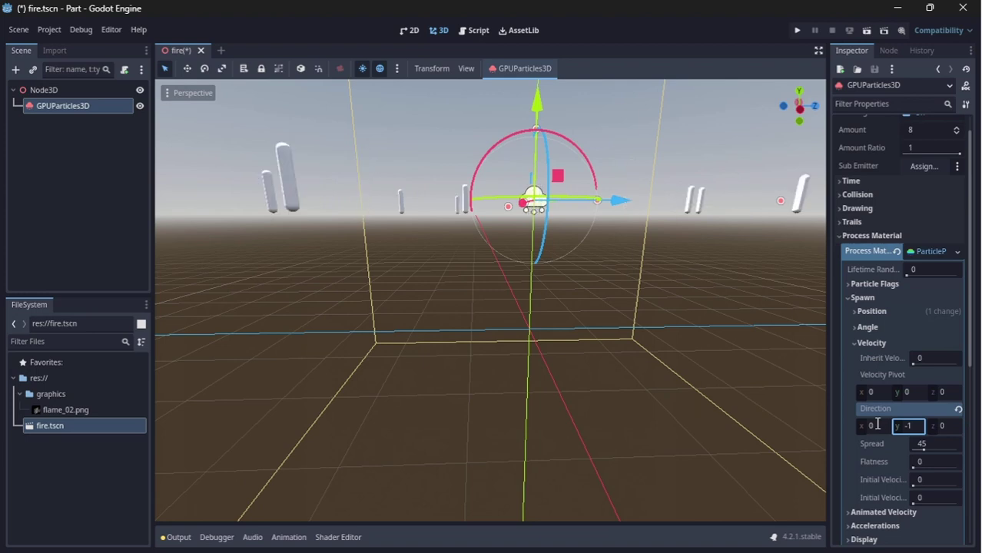
{"action": "left_click", "coordinate": [926, 476]}
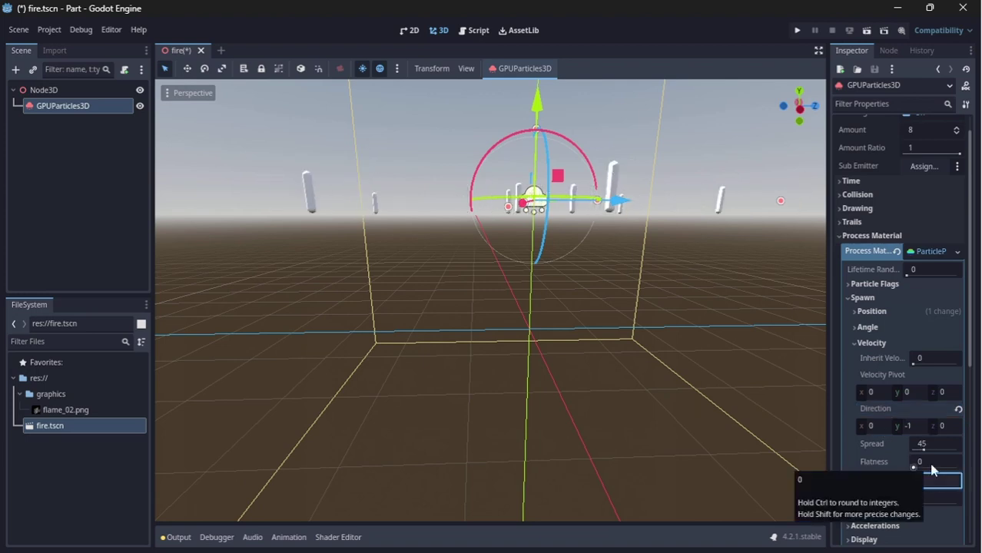
{"action": "left_click", "coordinate": [934, 449]}
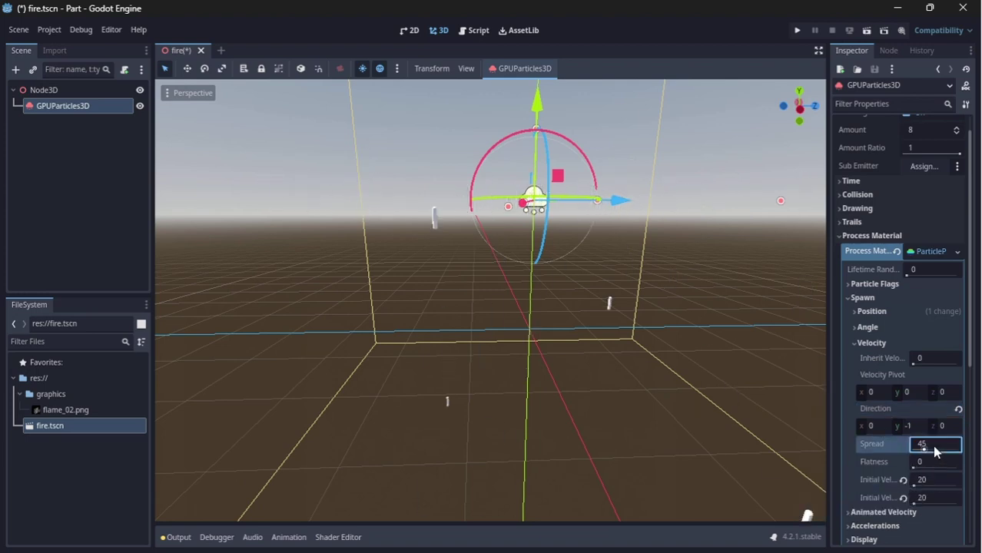
{"action": "type", "text": "0"}
{"action": "key", "text": "Return"}
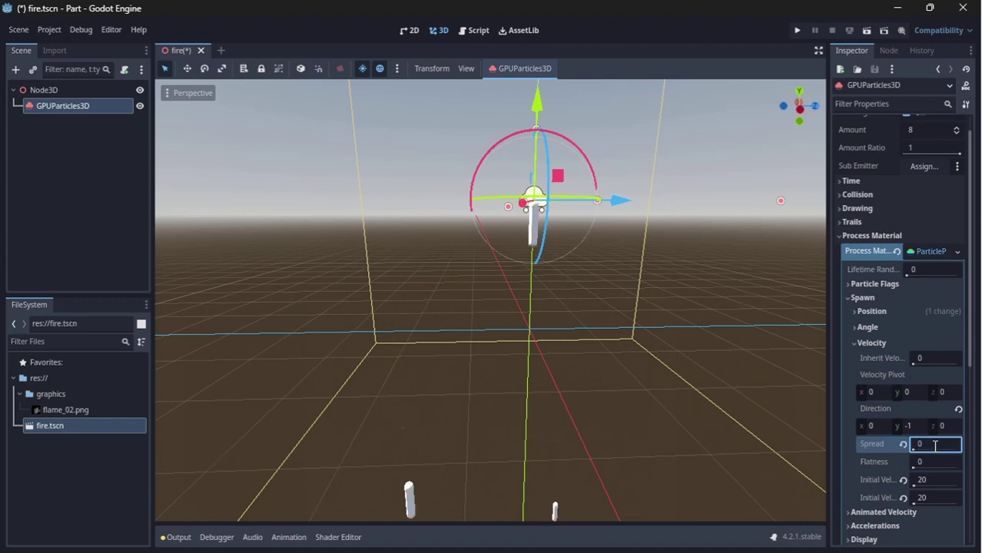
Set the initial velocity range to min 25 and max 35.
{"action": "left_click", "coordinate": [932, 480]}
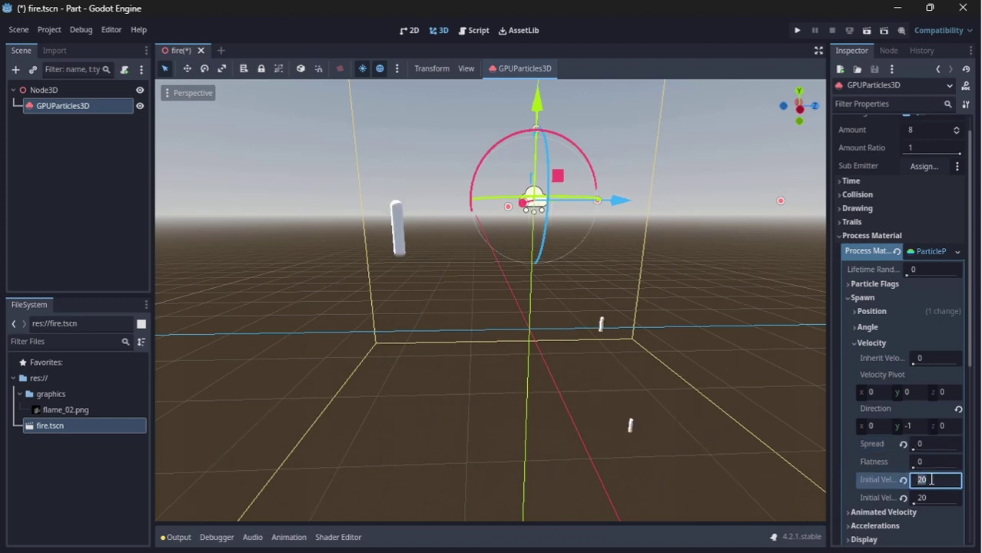
{"action": "type", "text": "4"}
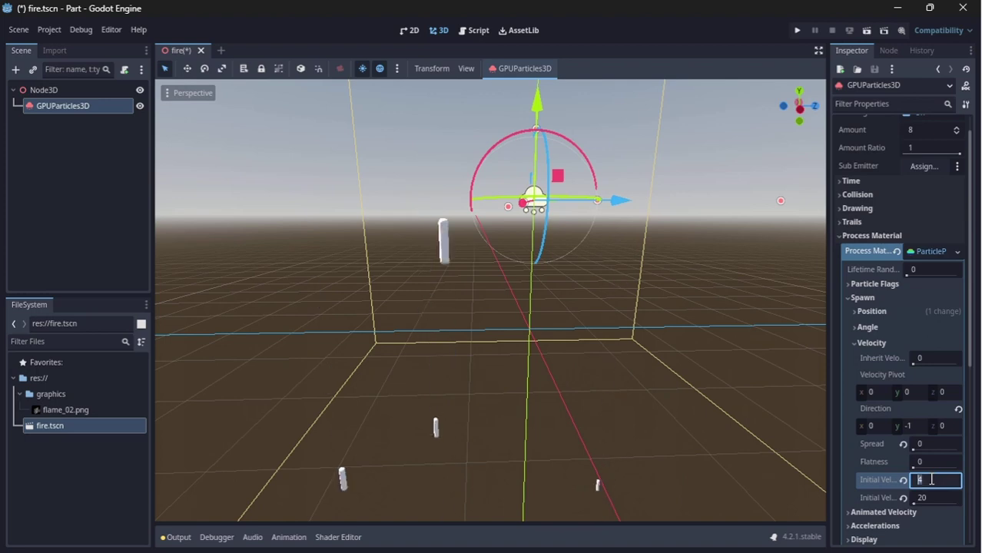
{"action": "type", "text": "0"}
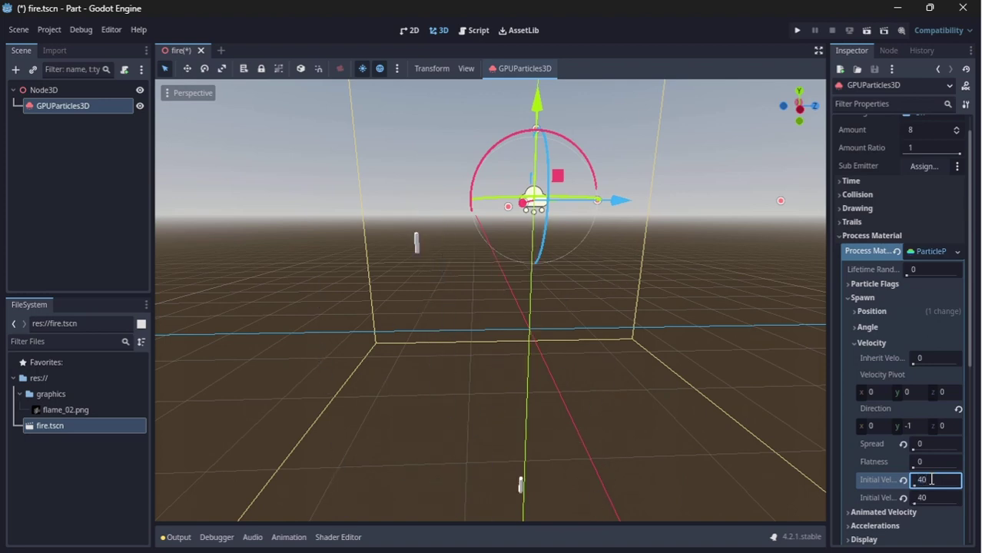
{"action": "key", "text": "Return"}
{"action": "type", "text": "2"}
{"action": "type", "text": "5"}
{"action": "middle_click_drag", "start_coordinate": [687, 398], "coordinate": [687, 431]}
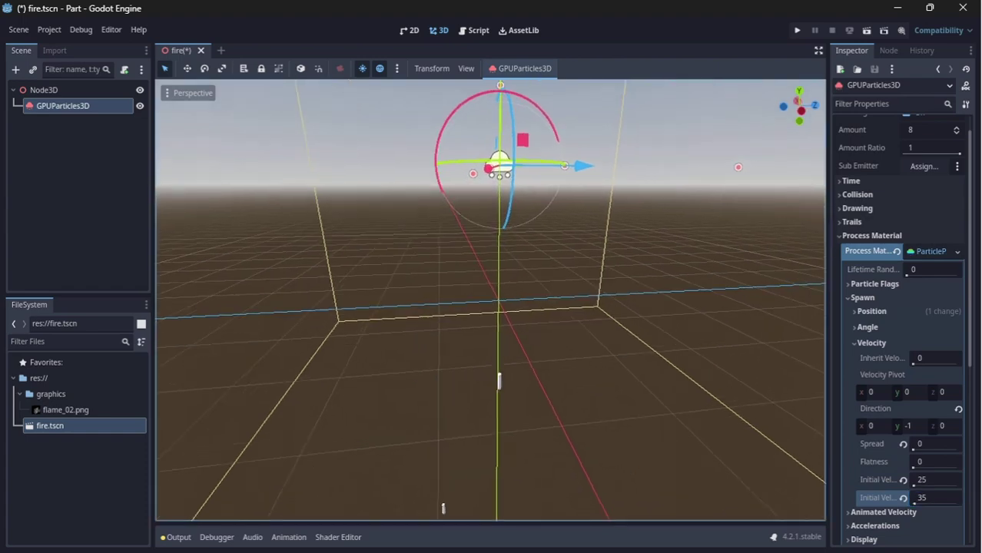
{"action": "middle_click_drag", "start_coordinate": [538, 332], "coordinate": [637, 262]}
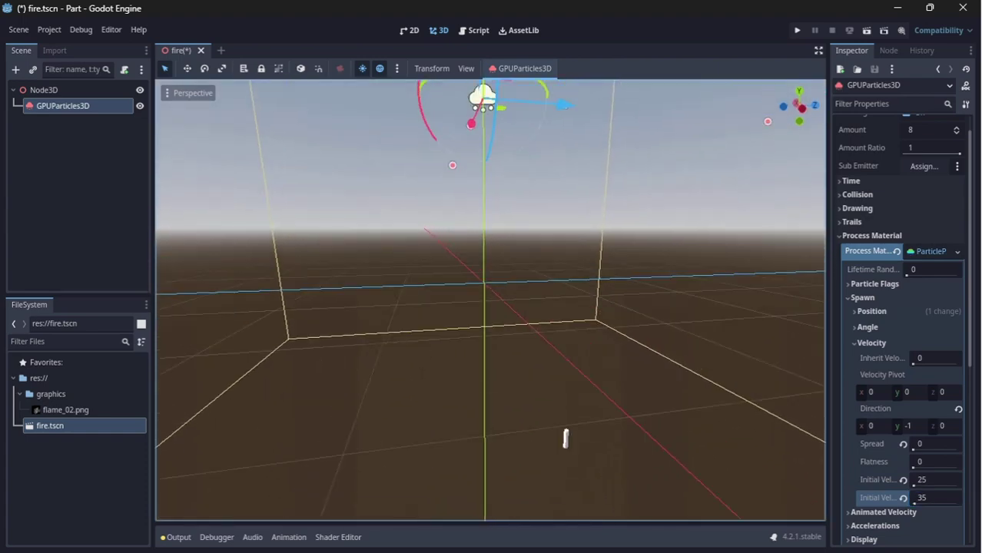
{"action": "middle_click_drag", "start_coordinate": [661, 369], "coordinate": [673, 395]}
{"action": "left_click", "coordinate": [873, 343]}
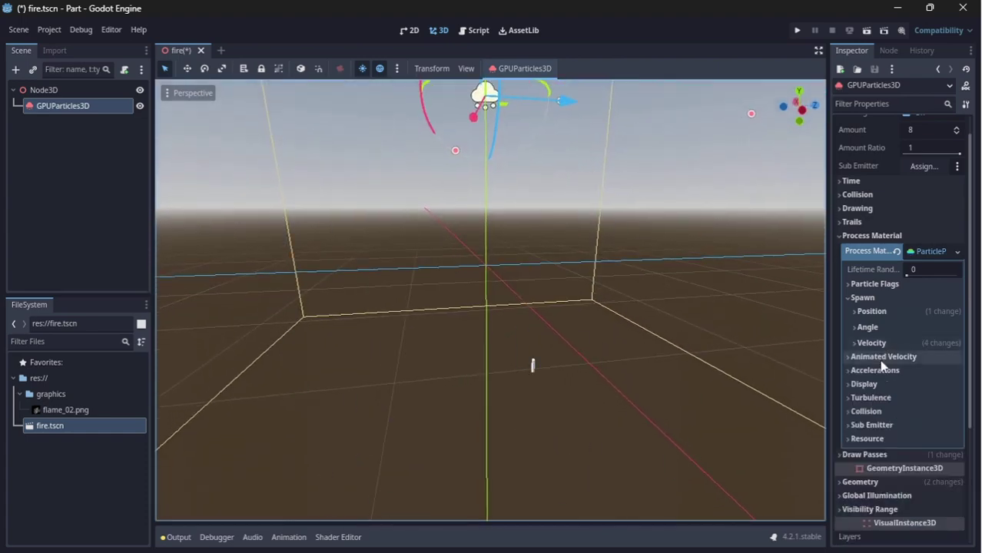
Set the Color Curves particle color to translucent cyan 00e8eb at alpha 60.
{"action": "left_click", "coordinate": [873, 299]}
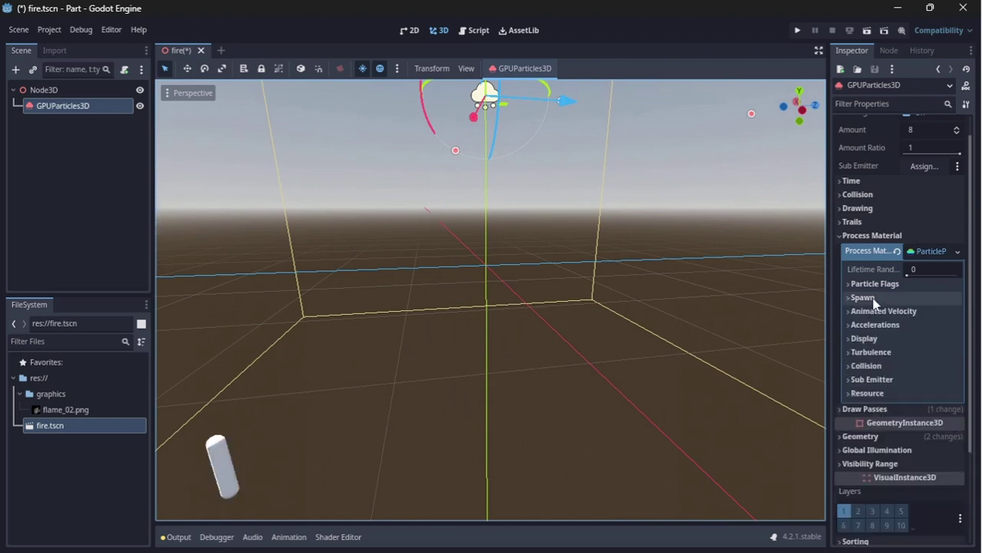
{"action": "left_click", "coordinate": [874, 341]}
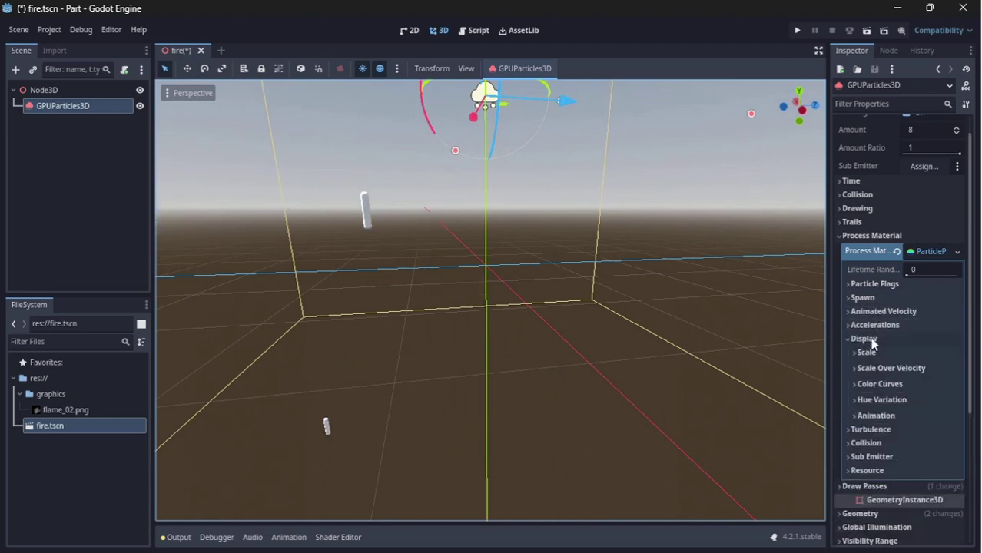
{"action": "left_click", "coordinate": [877, 385]}
{"action": "left_click", "coordinate": [930, 401]}
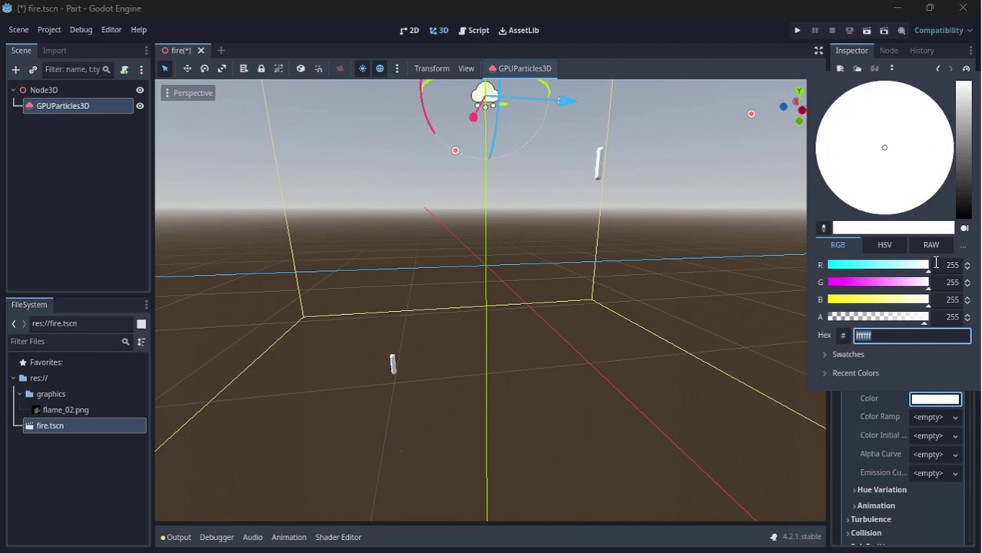
{"action": "left_click_drag", "start_coordinate": [922, 270], "coordinate": [912, 271]}
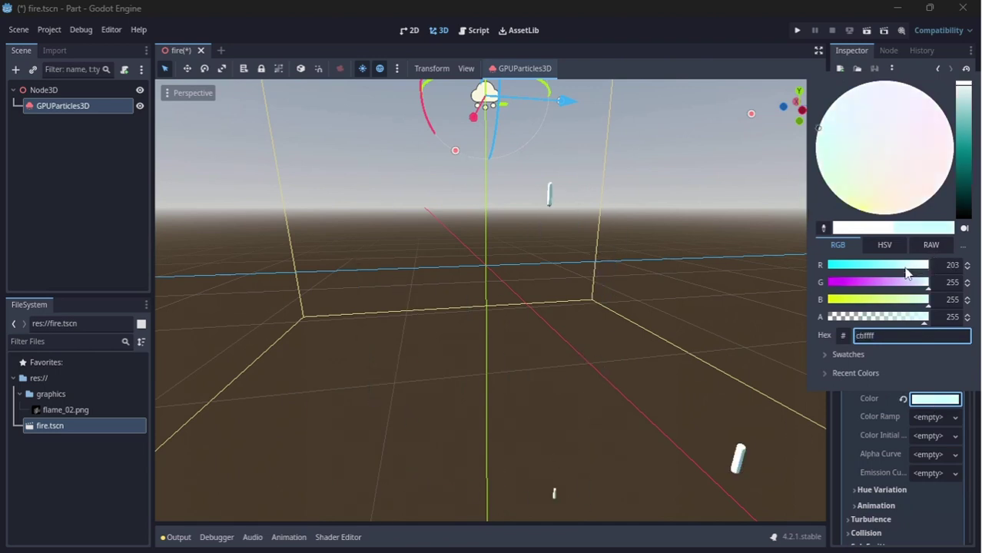
{"action": "left_click_drag", "start_coordinate": [973, 147], "coordinate": [979, 113]}
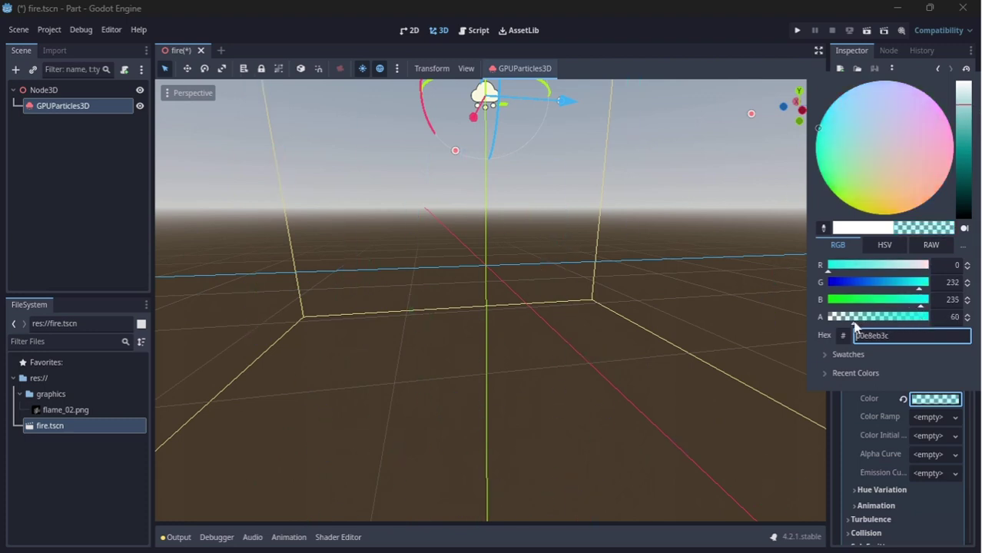
{"action": "left_click", "coordinate": [699, 53]}
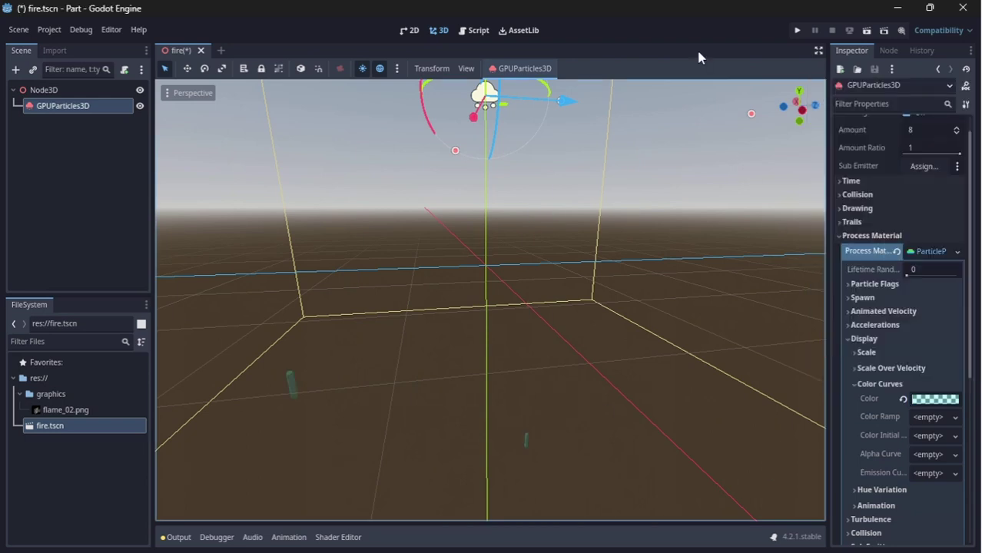
{"action": "left_click", "coordinate": [922, 256]}
Set Amount to 15 and thin the Pass 1 capsule radius to 0.025 m.
{"action": "left_click", "coordinate": [920, 151]}
{"action": "type", "text": "15"}
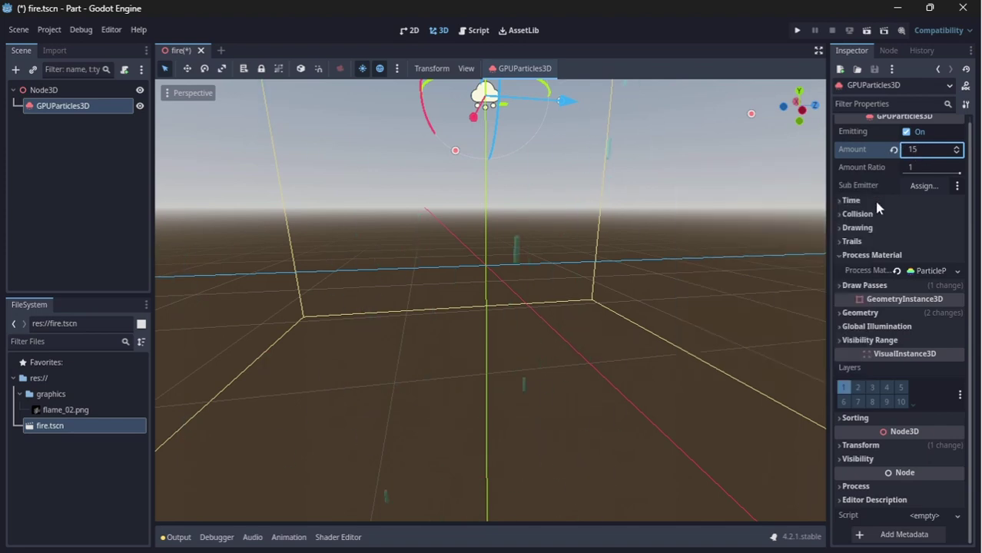
{"action": "left_click", "coordinate": [876, 285]}
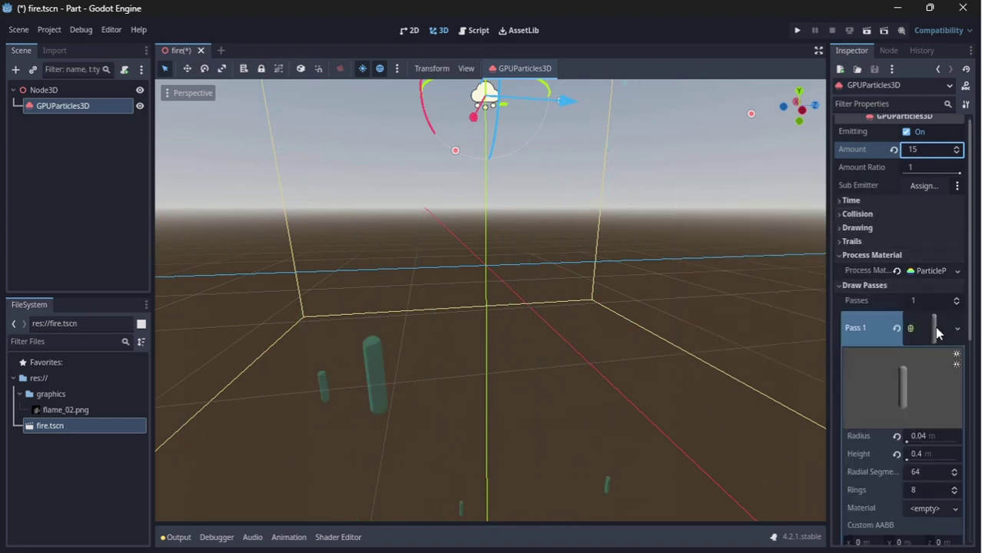
{"action": "mouse_move", "coordinate": [932, 437]}
{"action": "left_mouse_down"}
{"action": "mouse_move", "coordinate": [914, 438]}
{"action": "mouse_move", "coordinate": [947, 437]}
{"action": "left_mouse_up"}
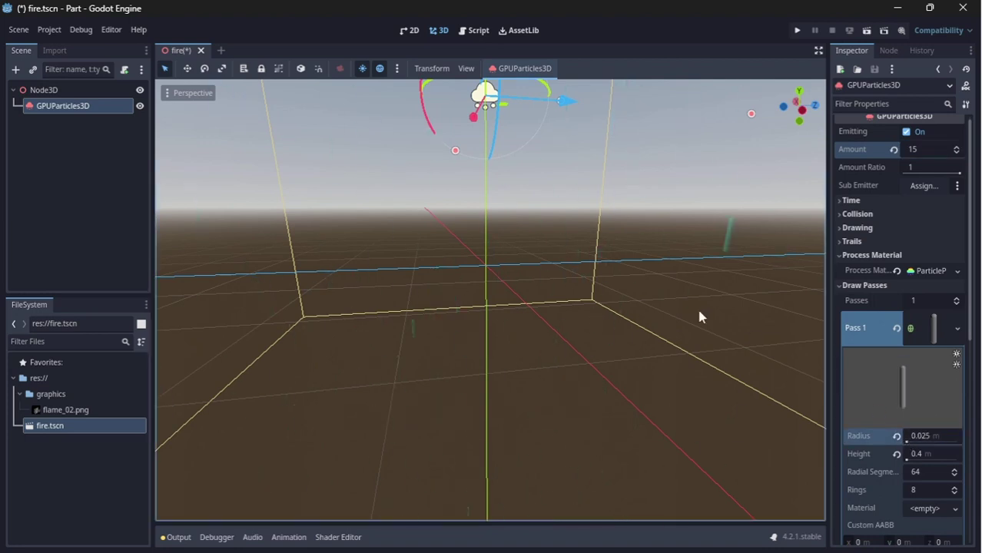
{"action": "mouse_move", "coordinate": [699, 316]}
{"action": "middle_mouse_down"}
{"action": "mouse_move", "coordinate": [769, 345]}
{"action": "mouse_move", "coordinate": [408, 93]}
{"action": "middle_mouse_up"}
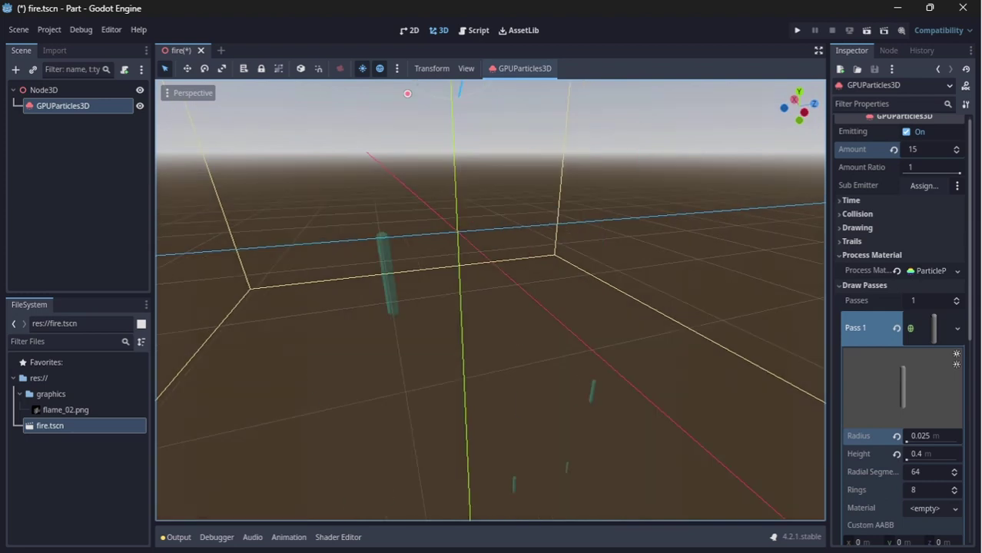
{"action": "middle_click_drag", "start_coordinate": [576, 254], "coordinate": [592, 258]}
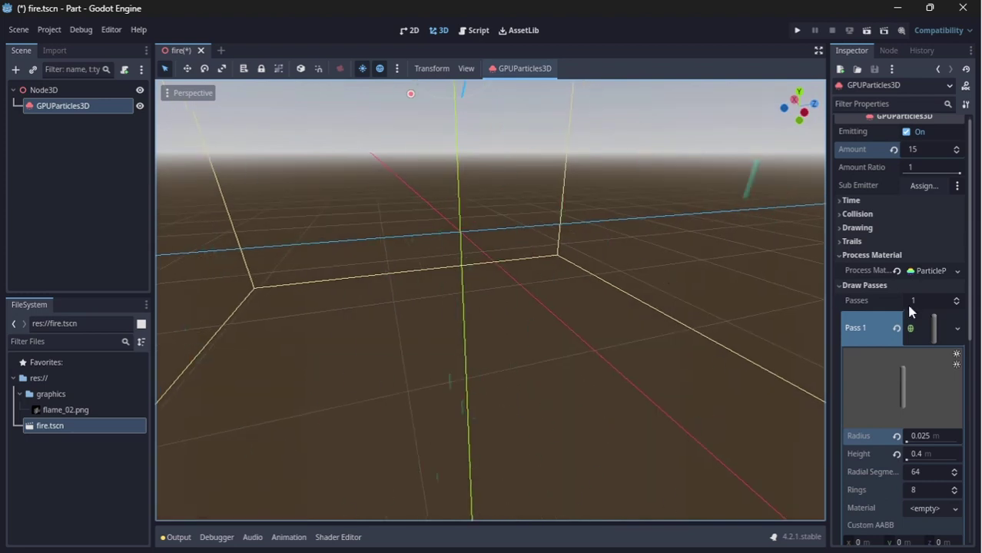
Collapse the Draw Passes settings in the Inspector.
{"action": "left_click", "coordinate": [896, 271]}
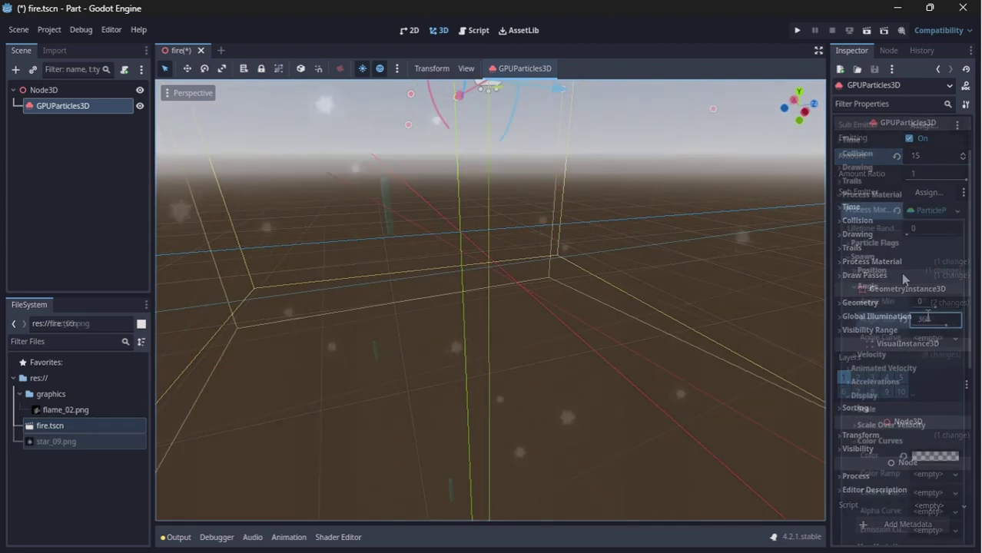